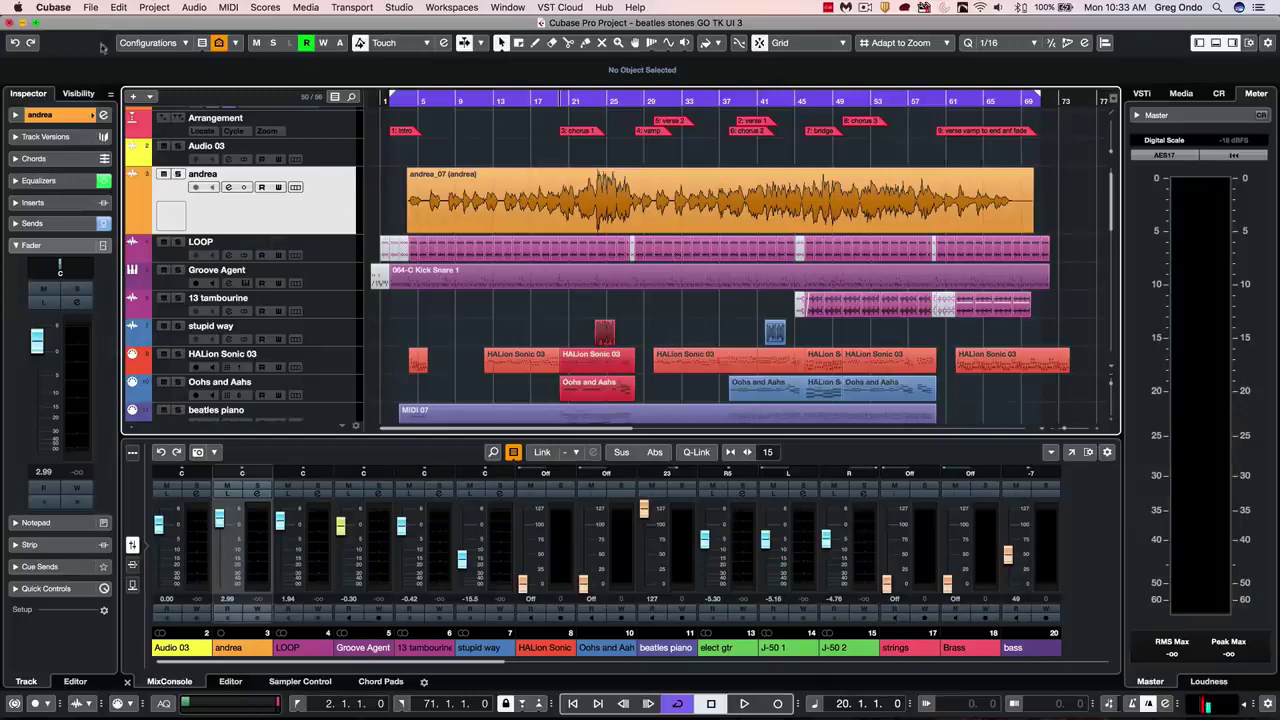
Step: Look through the Audio Mixdown export and automation settings panels, then close them
click(88, 7)
mouse_move(144, 203)
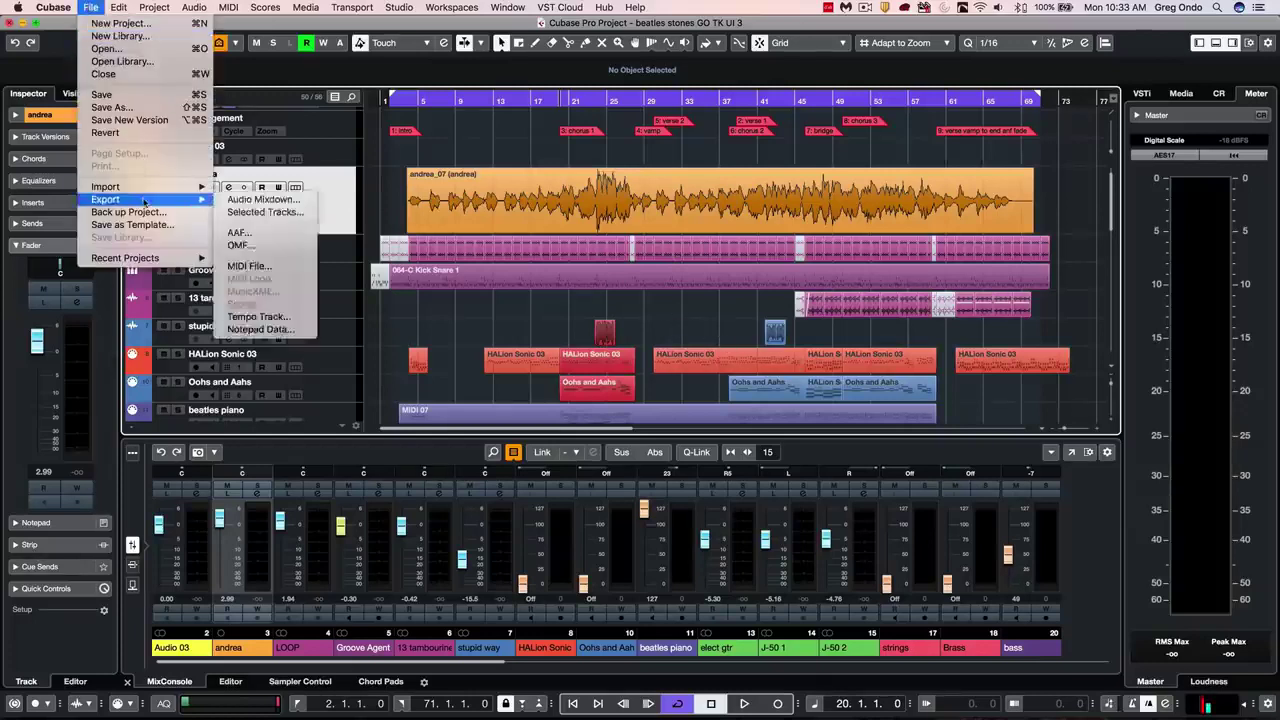
click(268, 201)
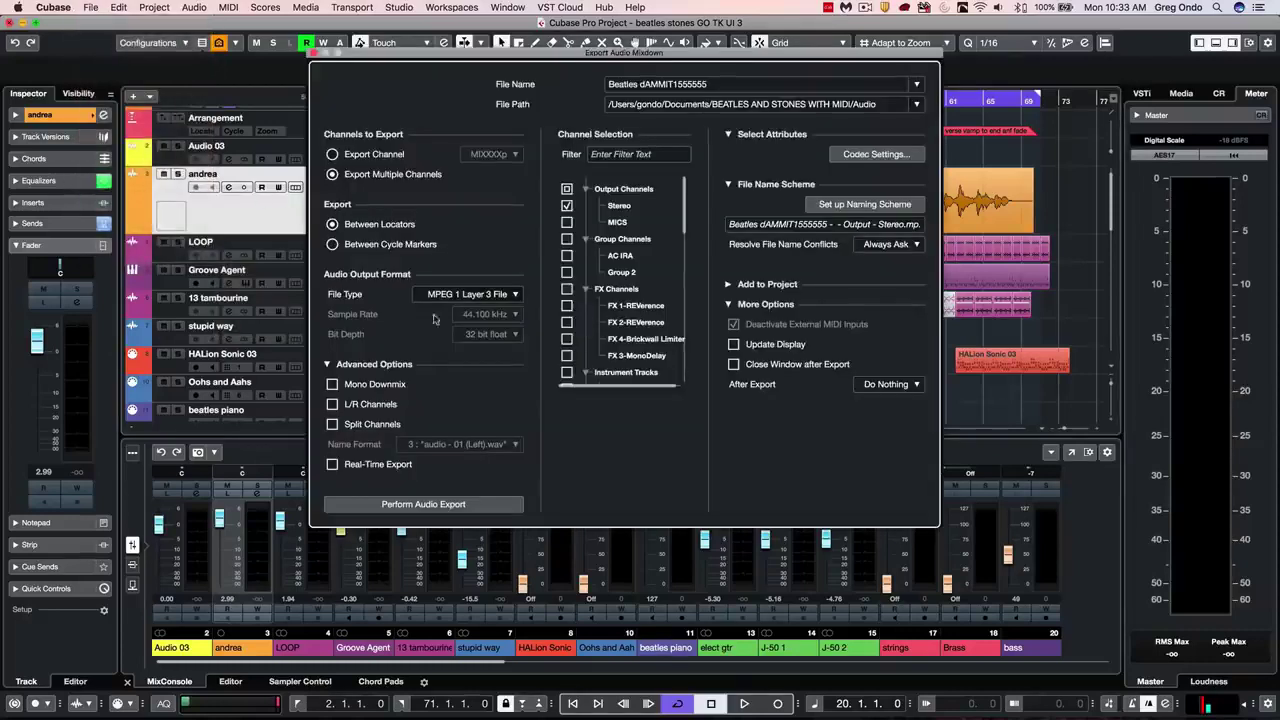
click(317, 52)
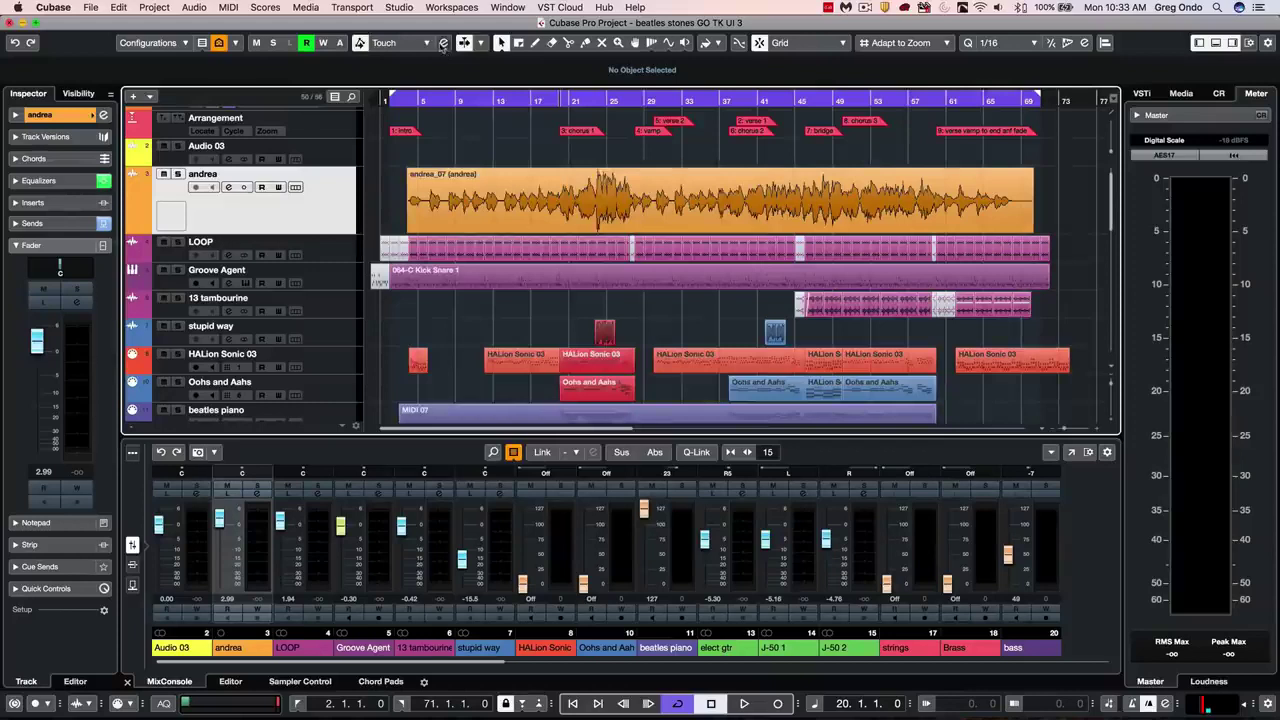
click(339, 42)
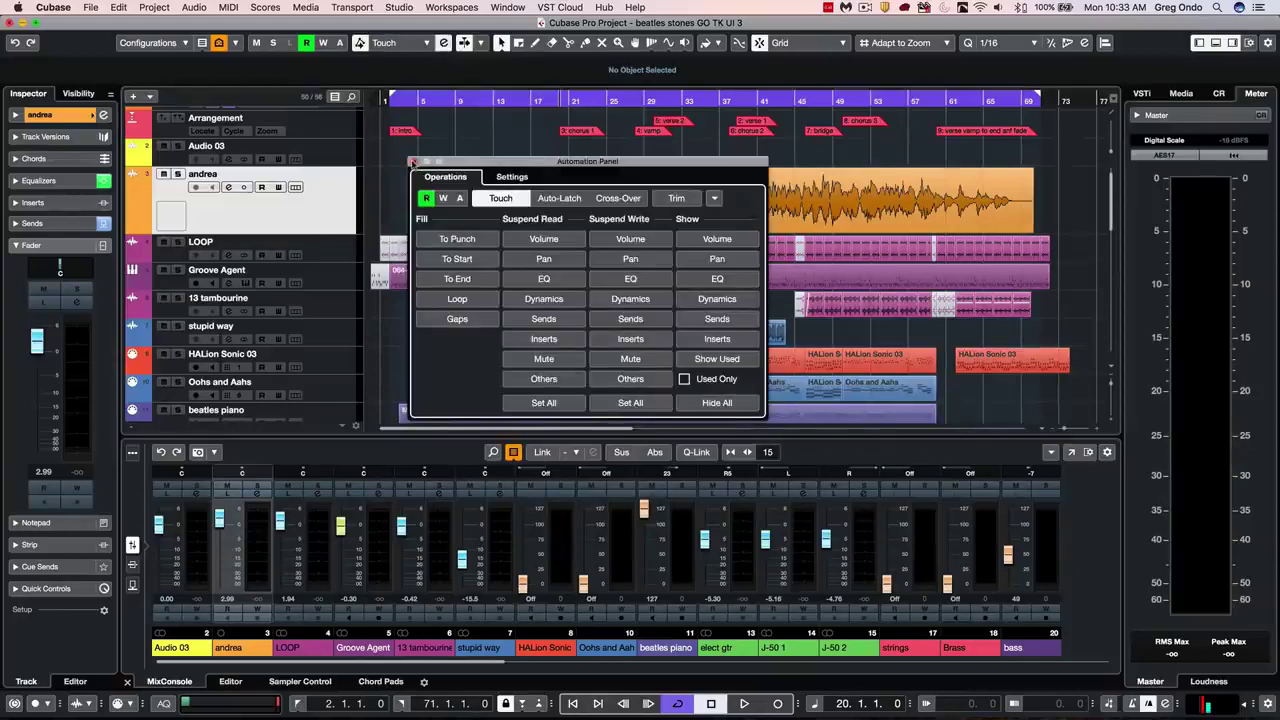
click(412, 161)
Step: Review Project Synchronization (destination, machine control) and Project Setup, then return to the project
click(352, 7)
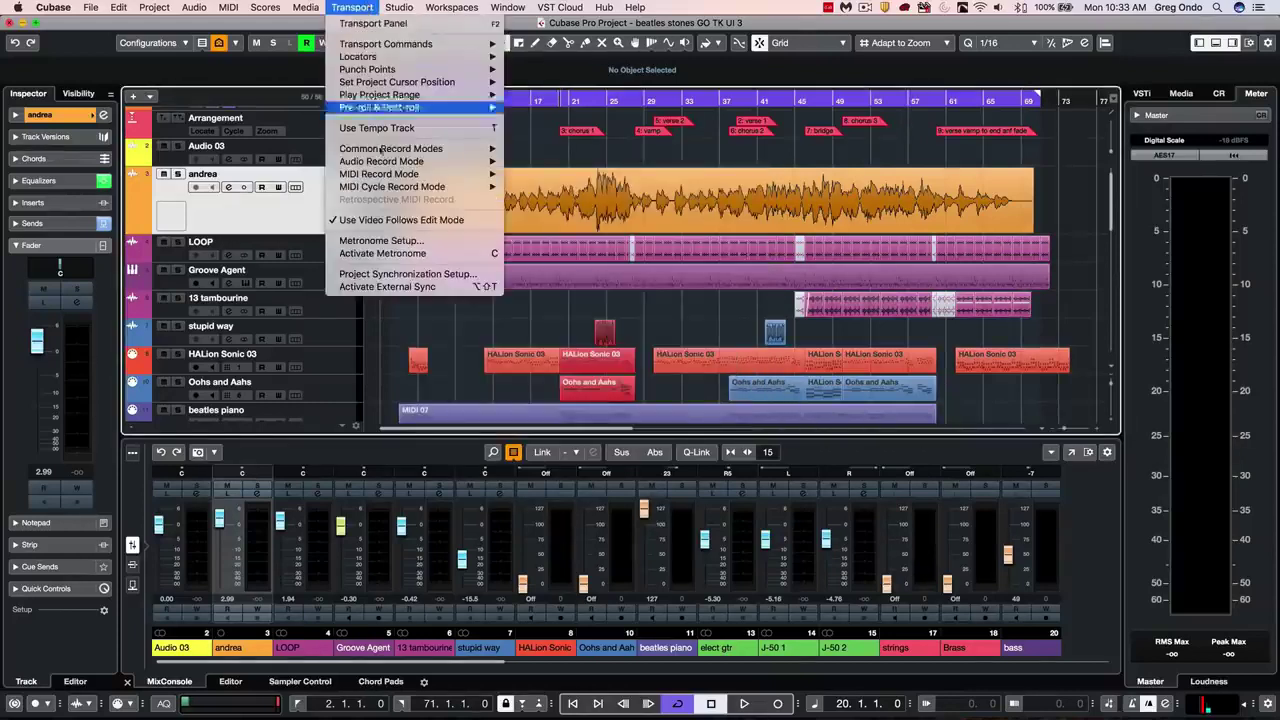
click(400, 273)
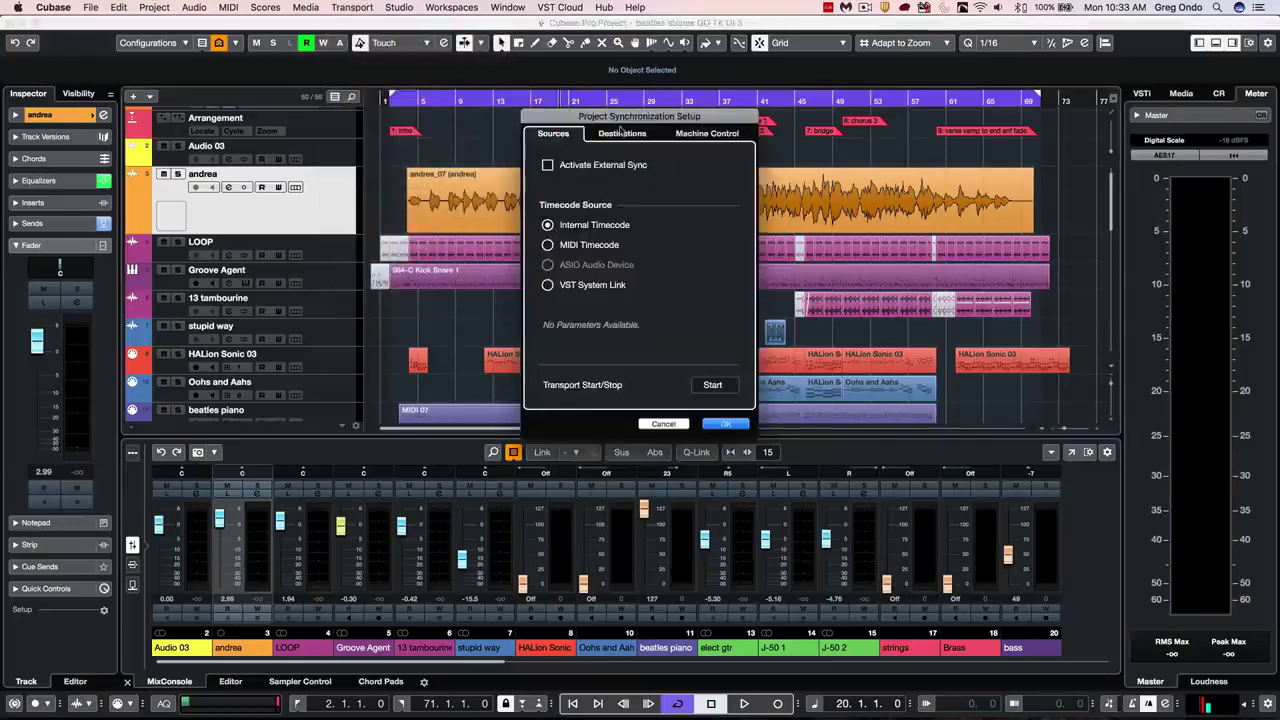
click(621, 133)
click(705, 133)
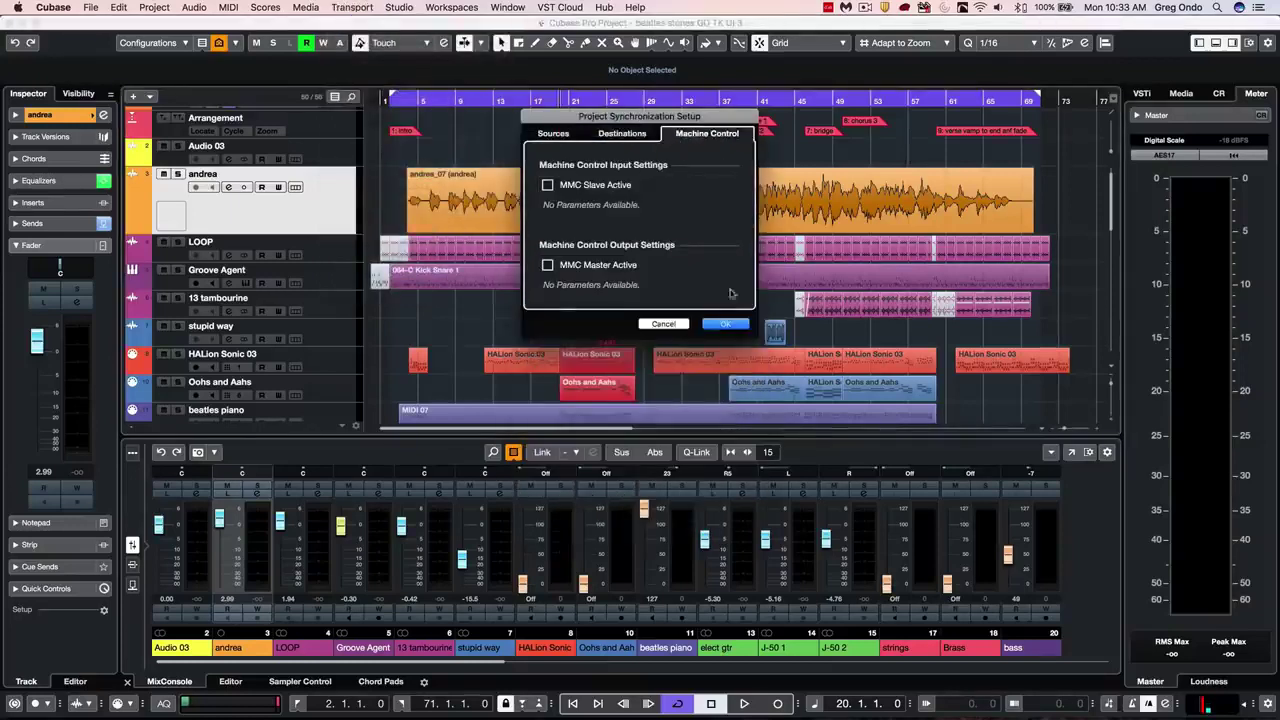
click(718, 323)
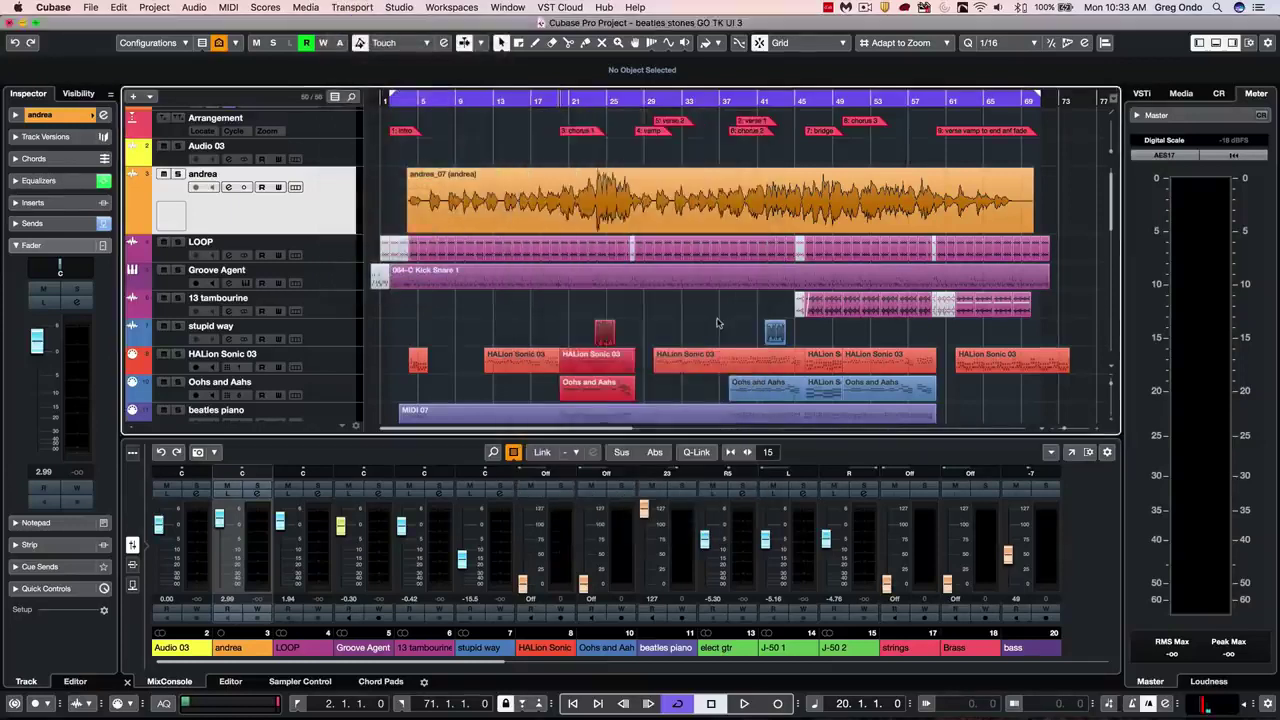
key(shift+s)
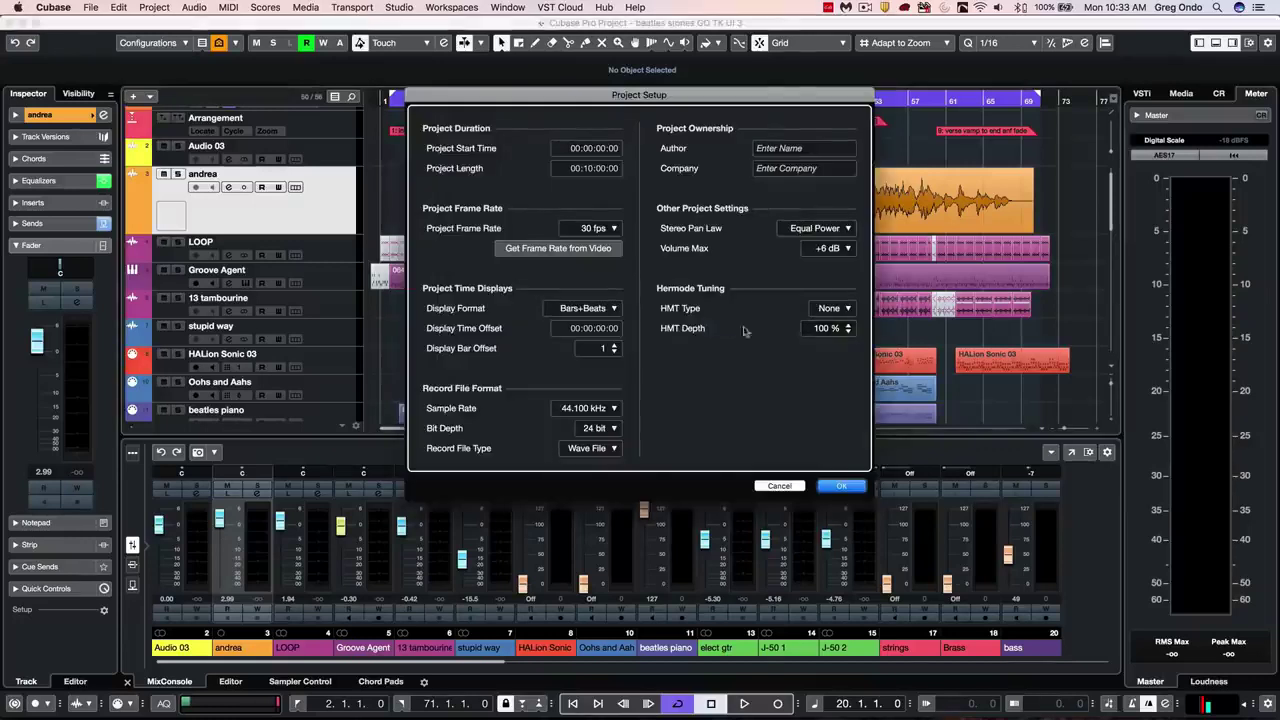
click(845, 485)
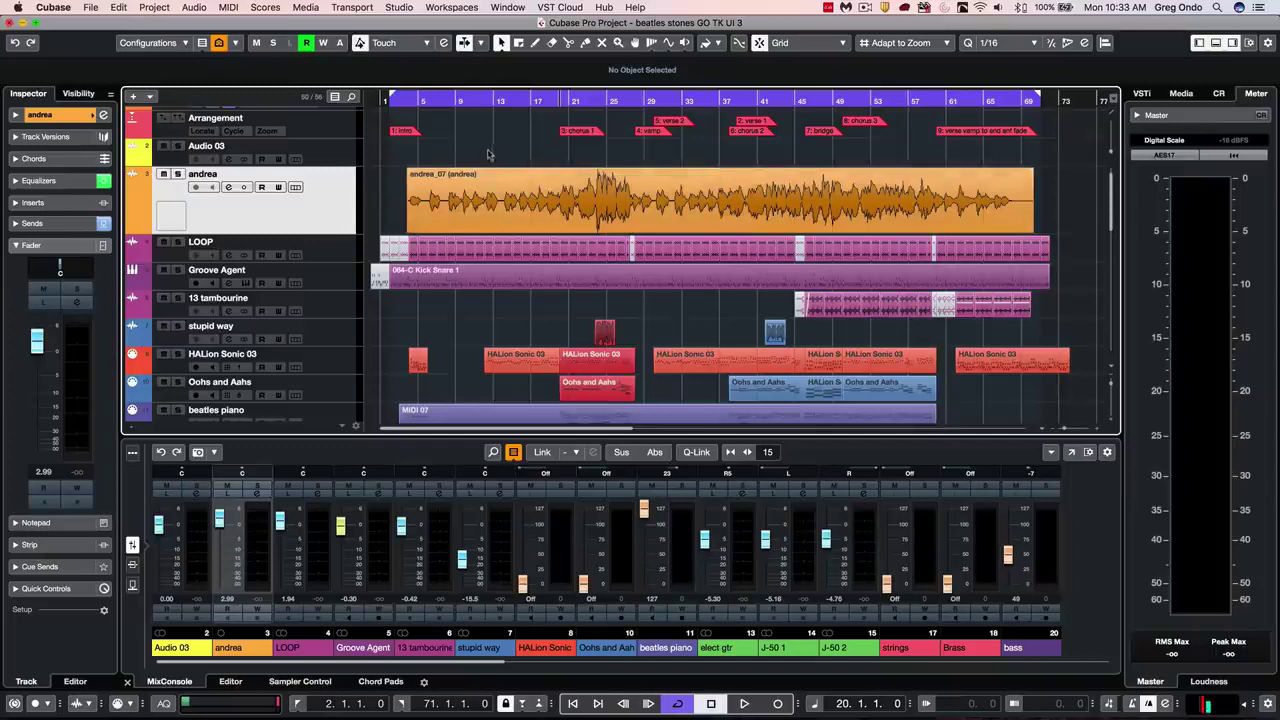
Step: Try the quick tool palette's Split, Mute and curved Line tools, then return to Object Selection
right_click(497, 163)
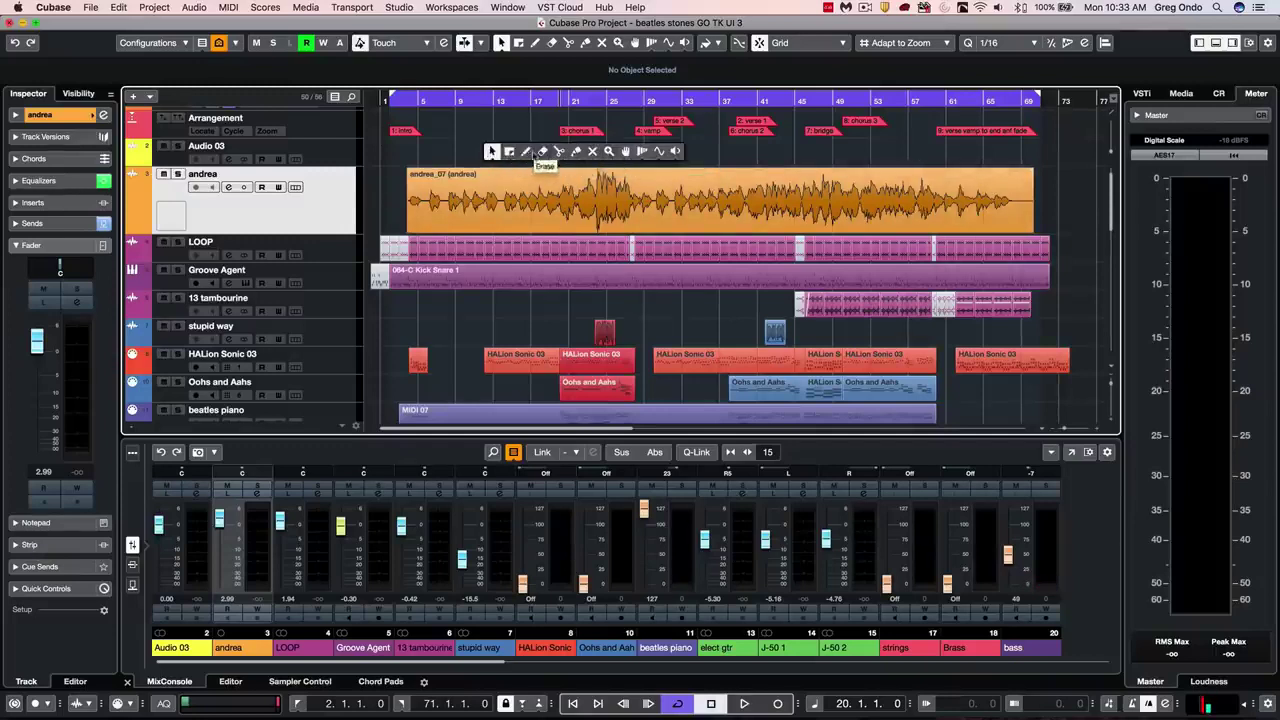
click(557, 155)
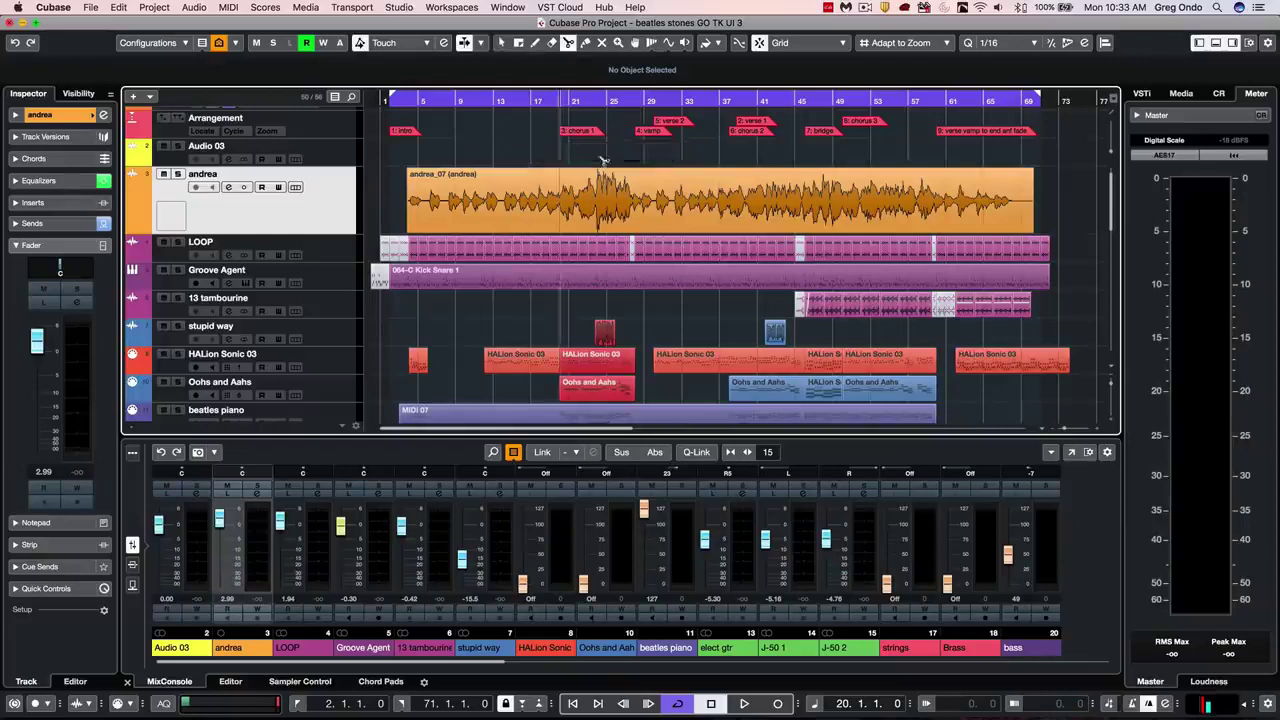
right_click(705, 160)
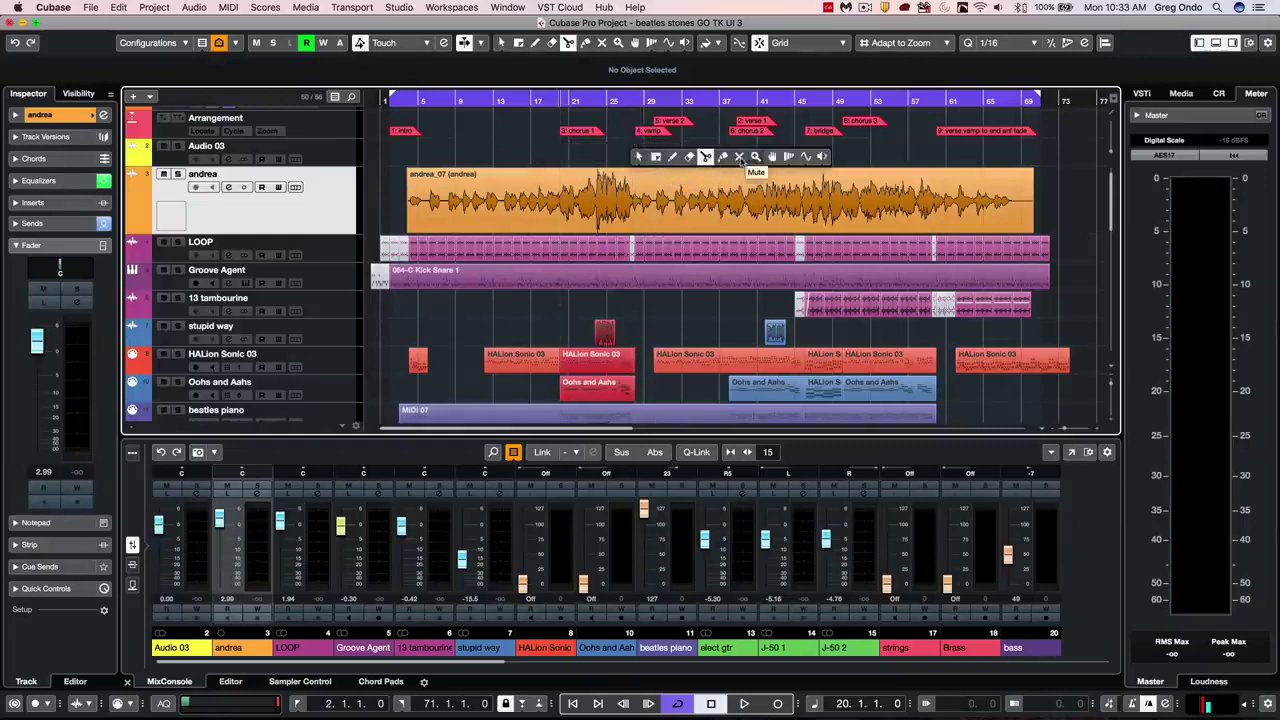
click(739, 157)
right_click(577, 150)
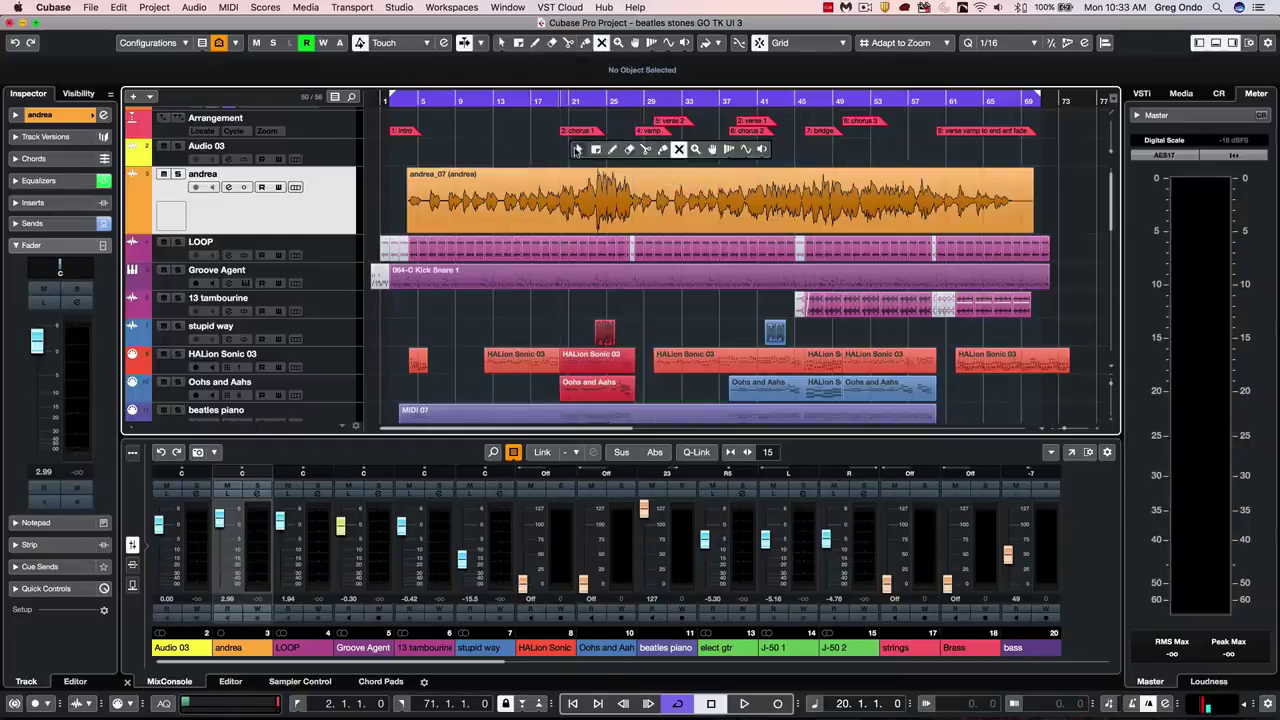
click(745, 150)
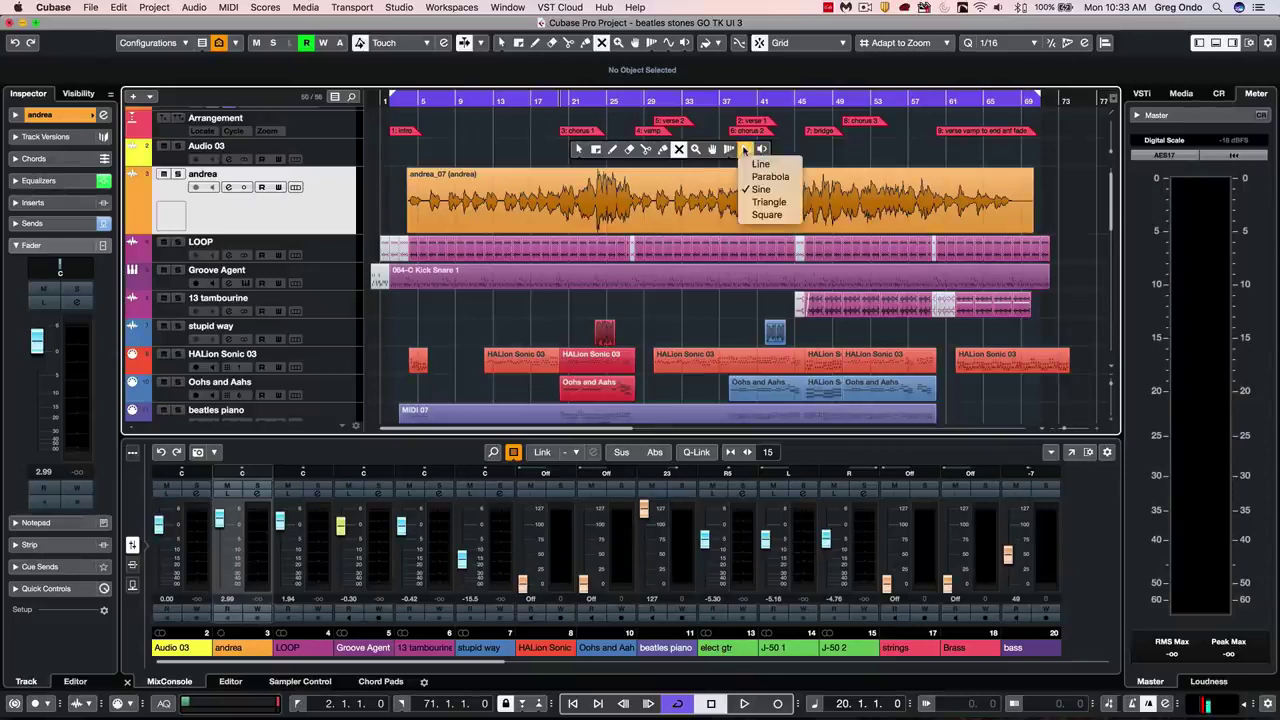
click(762, 164)
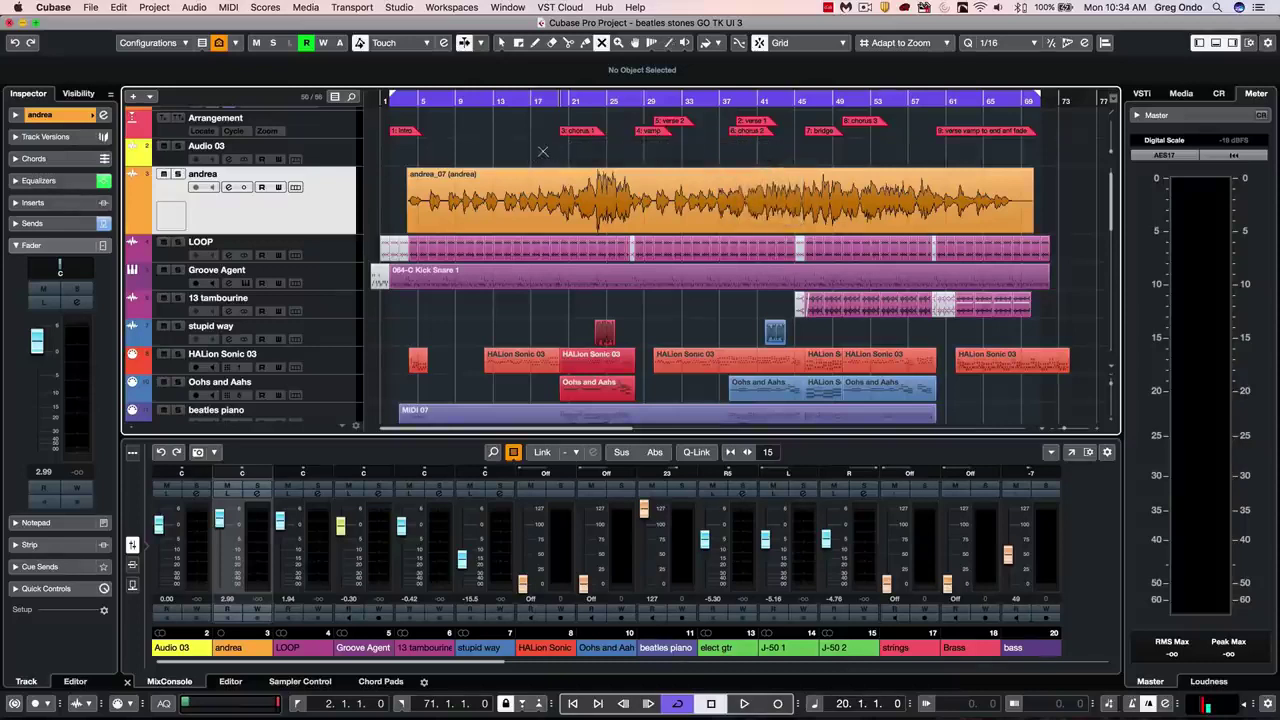
key(1)
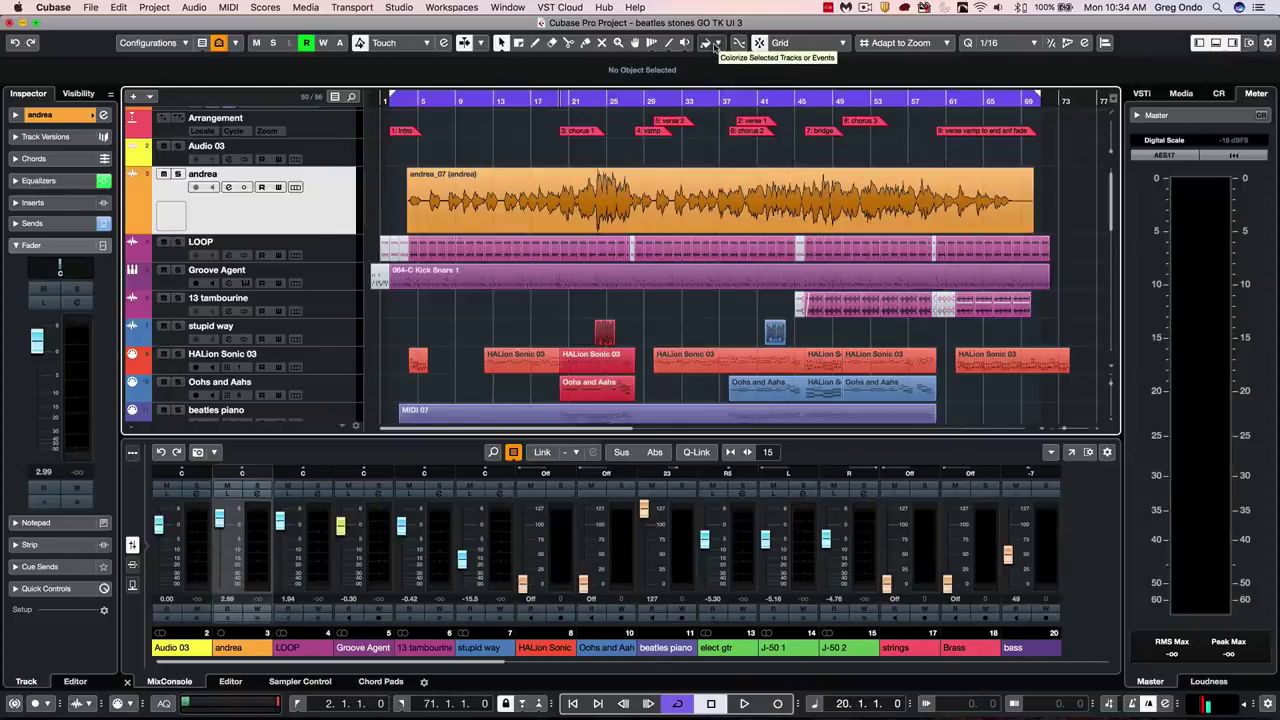
Step: Add the Nudge Palette to the toolbar and open the Colorize palette for the selected tracks
right_click(1264, 46)
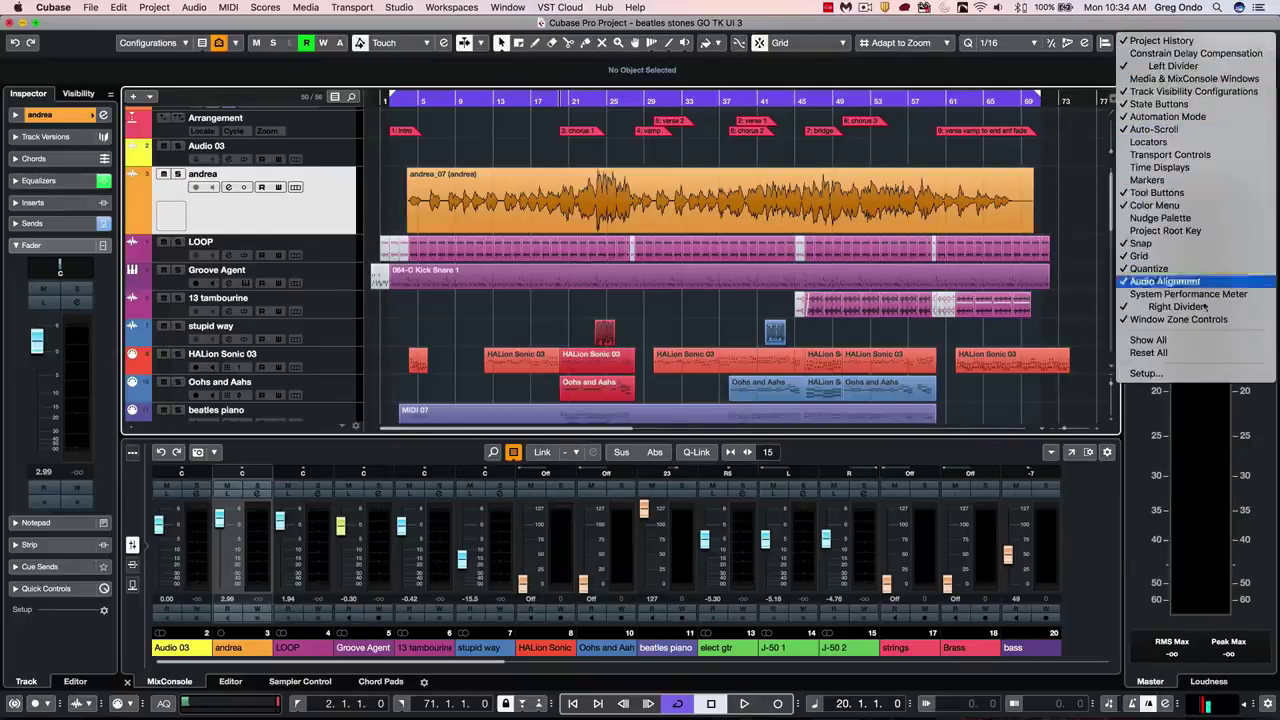
click(1202, 217)
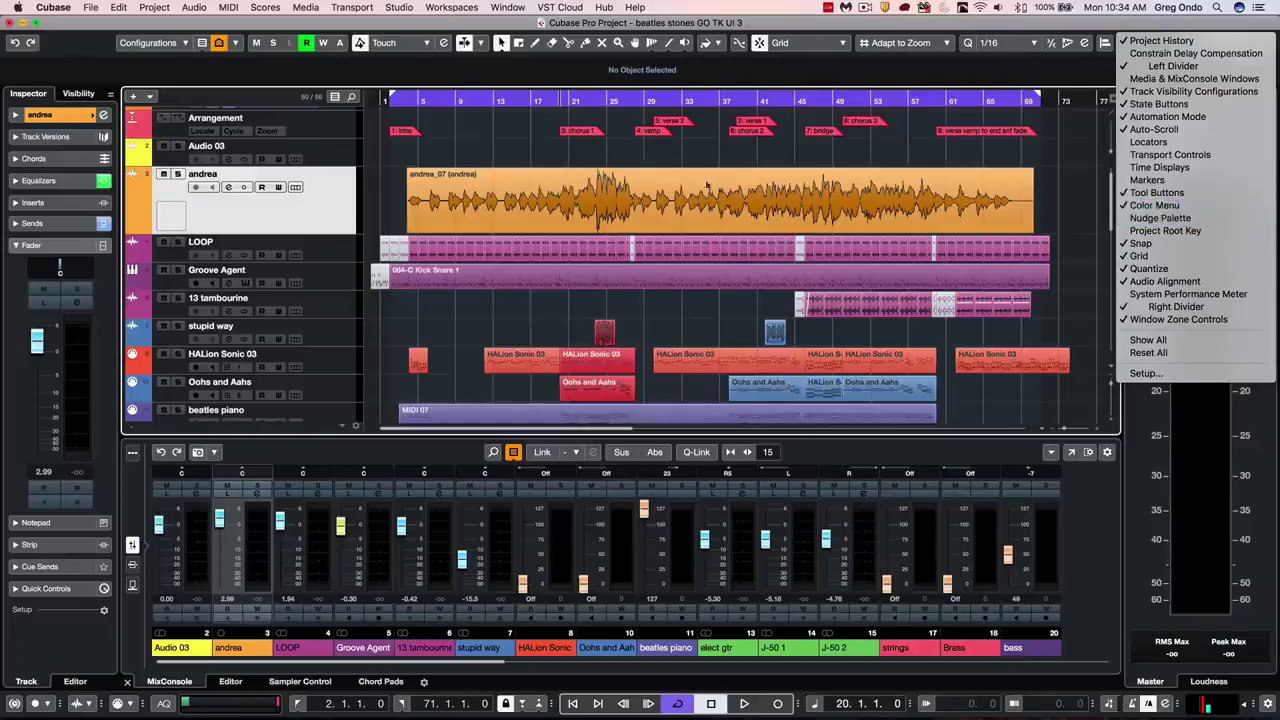
right_click(614, 153)
click(867, 149)
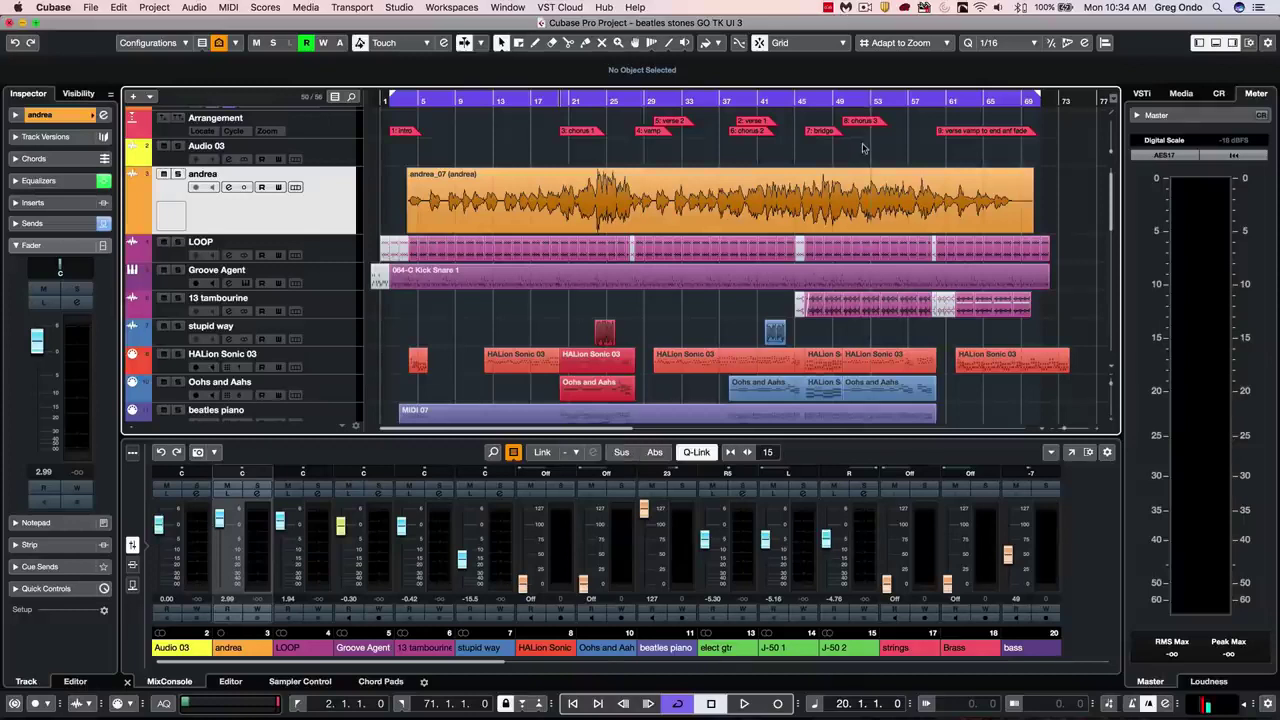
key(c)
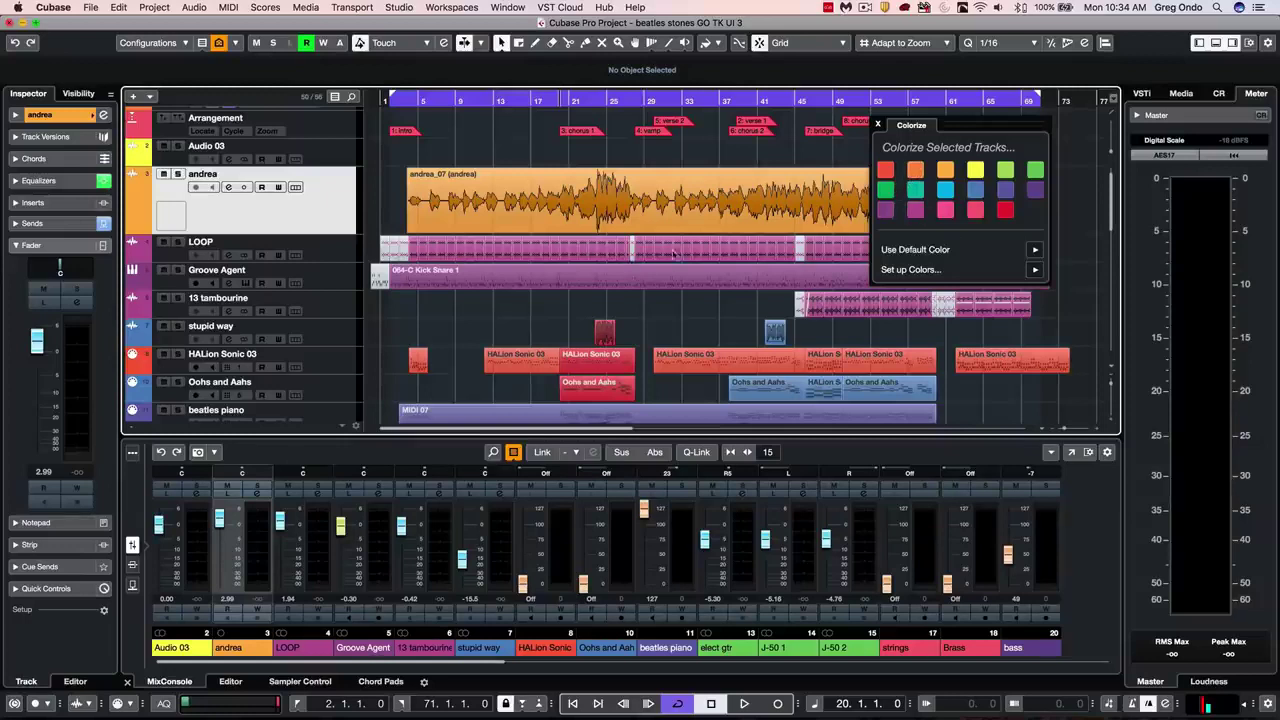
Step: Append a new light green colour to the project colour set and save it
click(1030, 271)
click(622, 427)
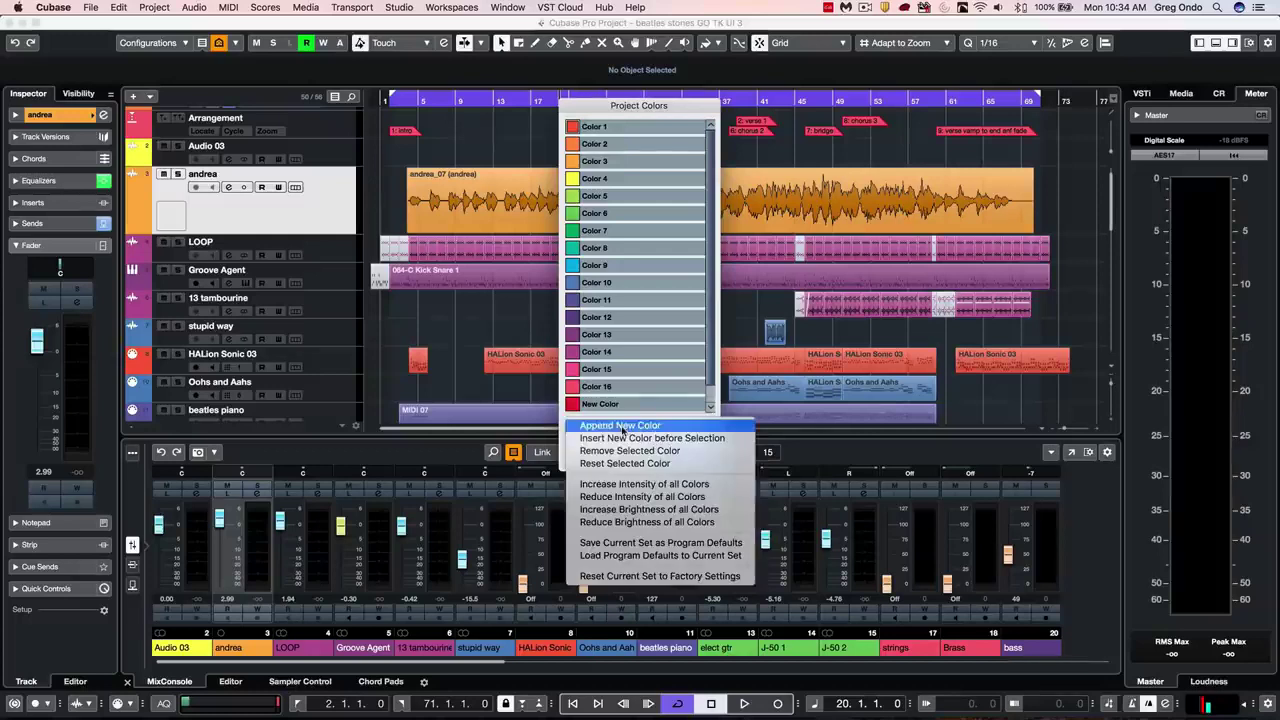
click(622, 427)
scroll(645, 392, down, 1)
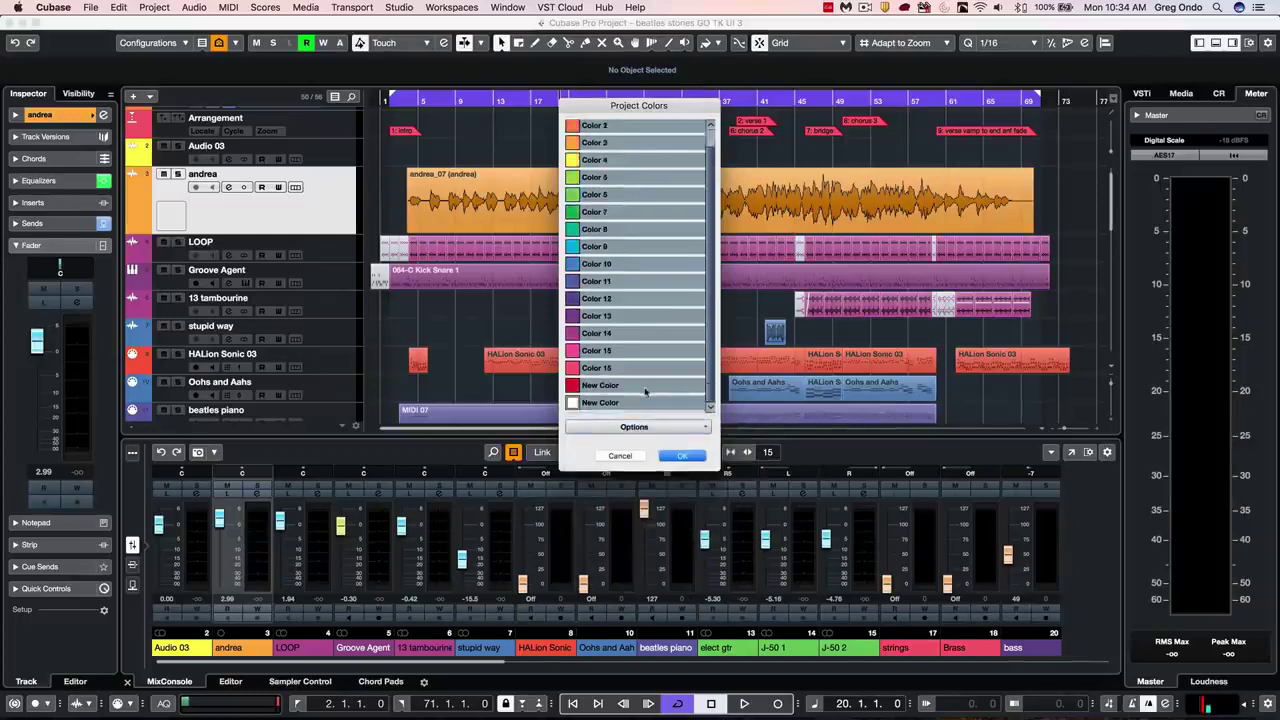
click(572, 402)
click(686, 420)
click(613, 418)
click(655, 380)
click(628, 380)
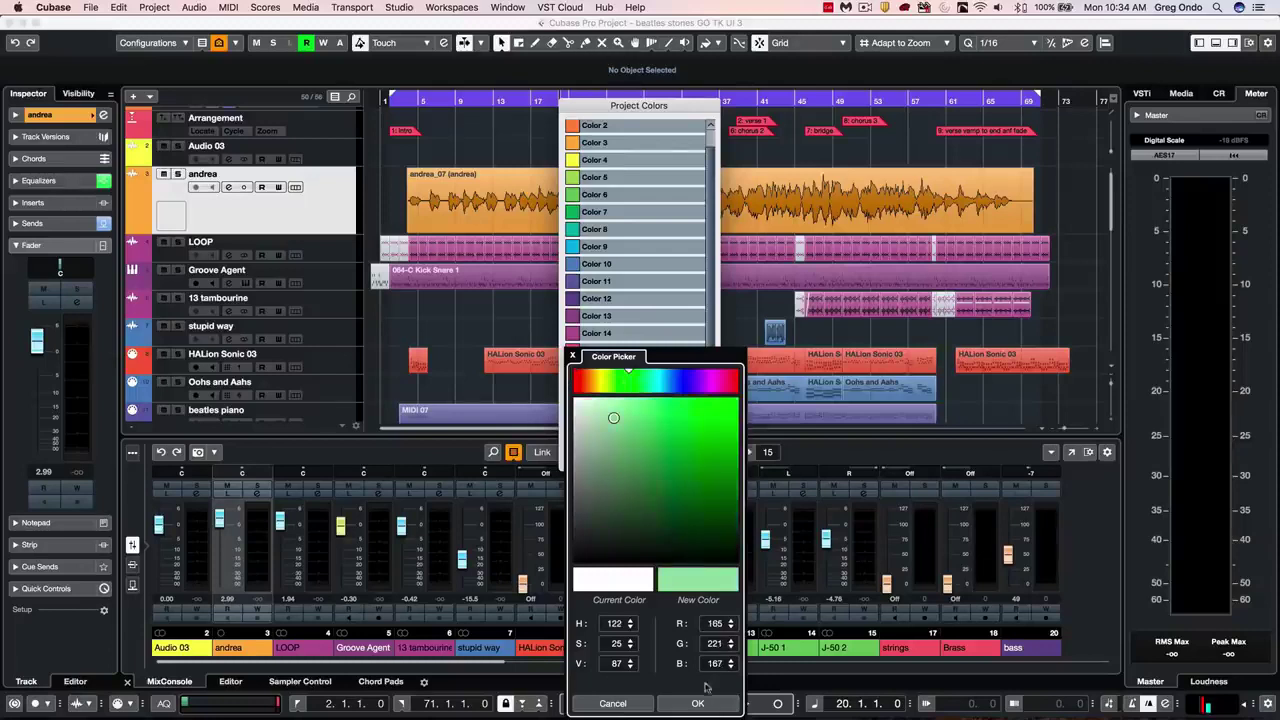
click(705, 703)
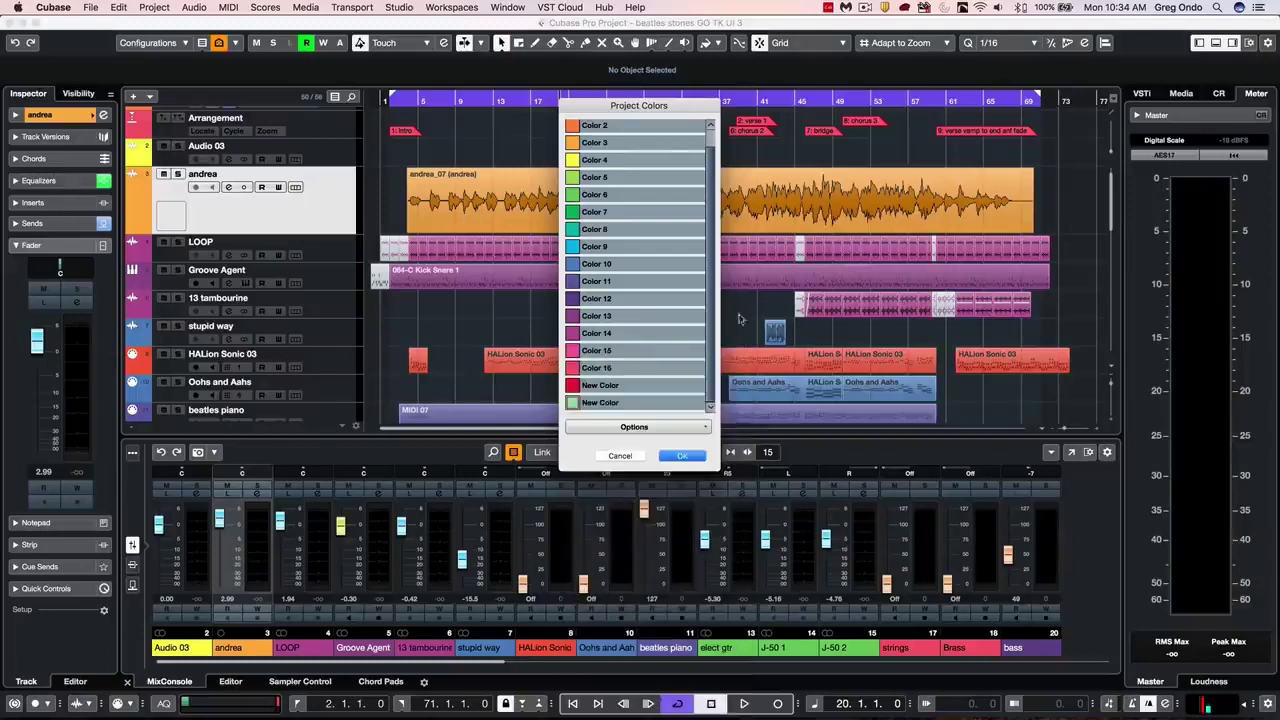
click(682, 456)
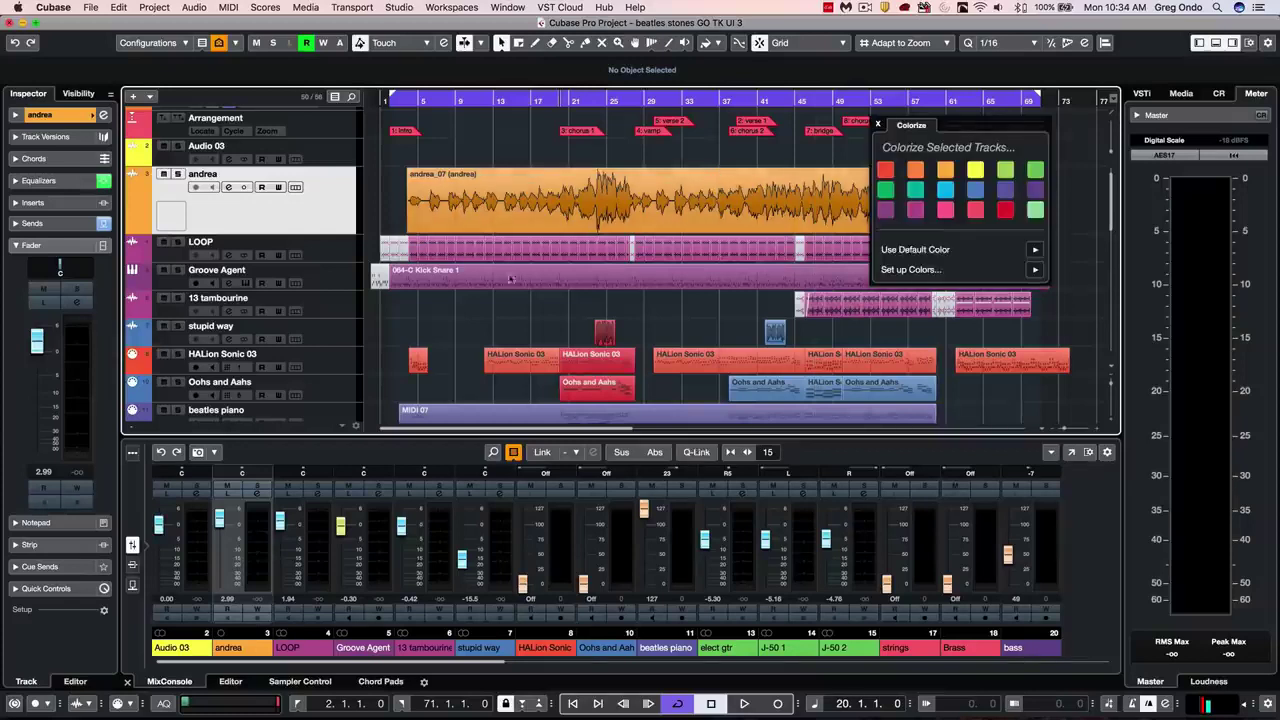
Step: Colour andrea, LOOP and Groove Agent green, HALion Sonic 03 and Oohs and Aahs events yellow
shift+click(307, 268)
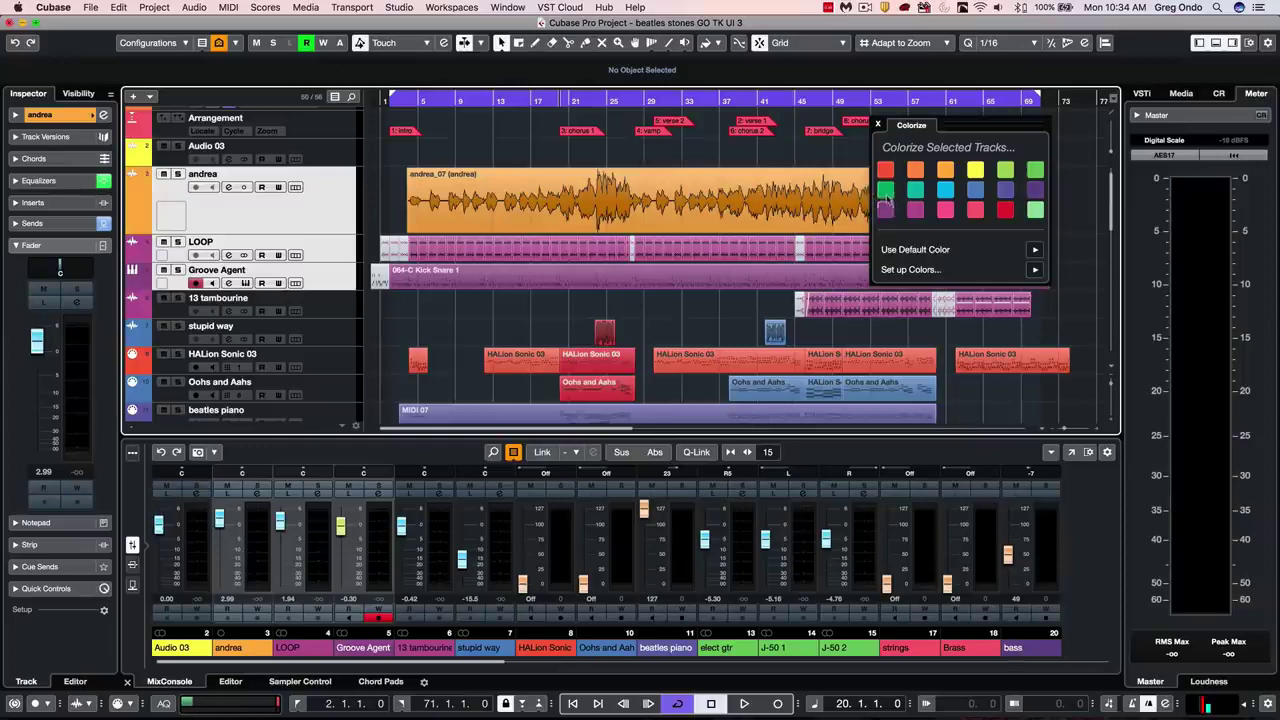
click(885, 191)
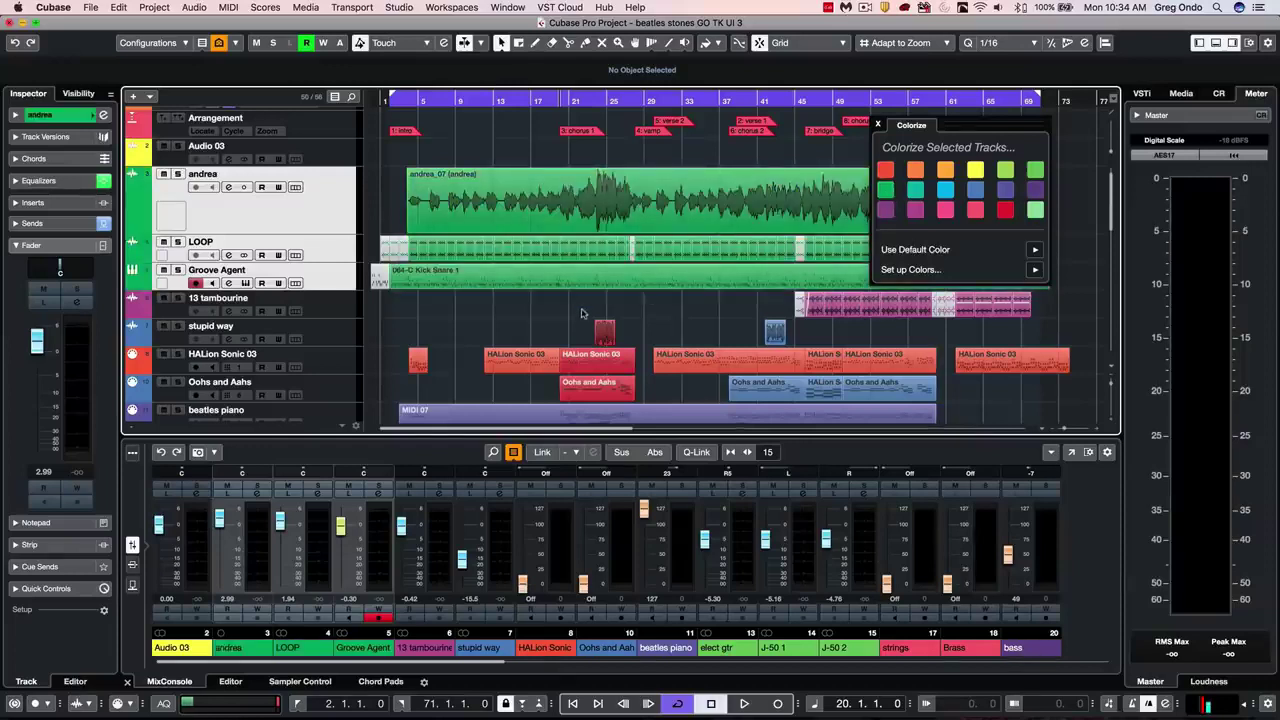
drag(586, 311, 618, 394)
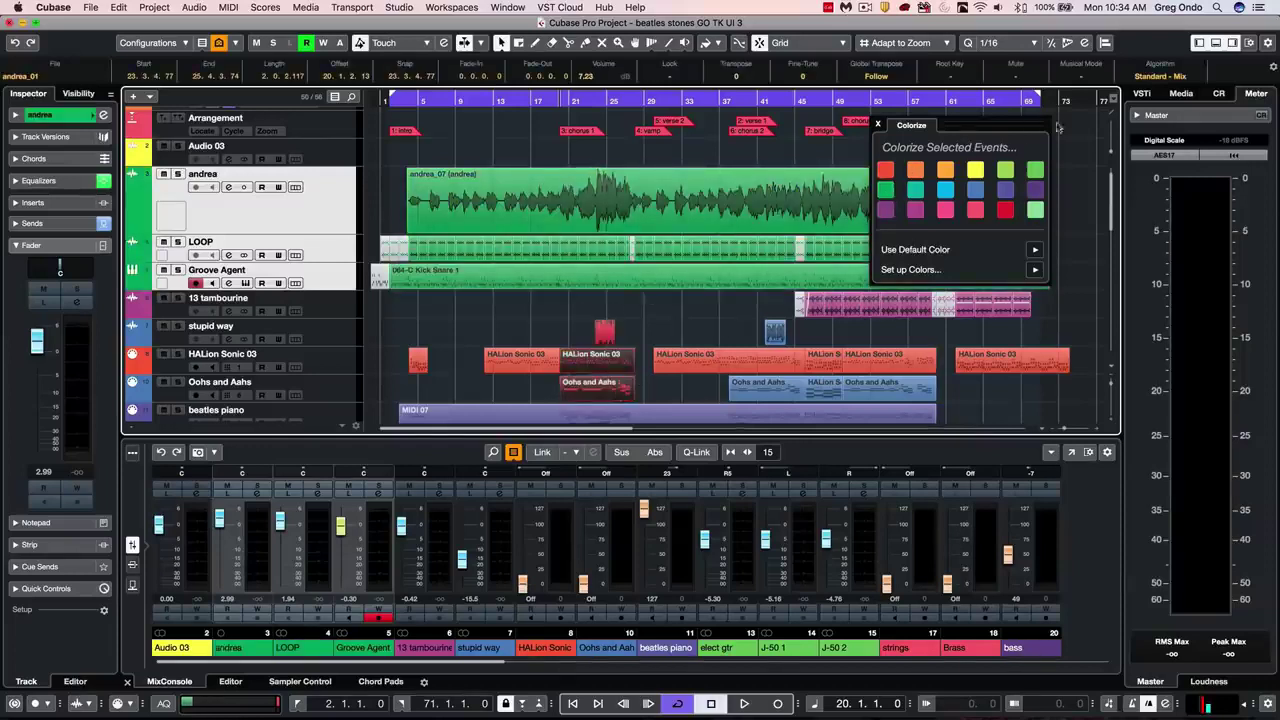
click(975, 171)
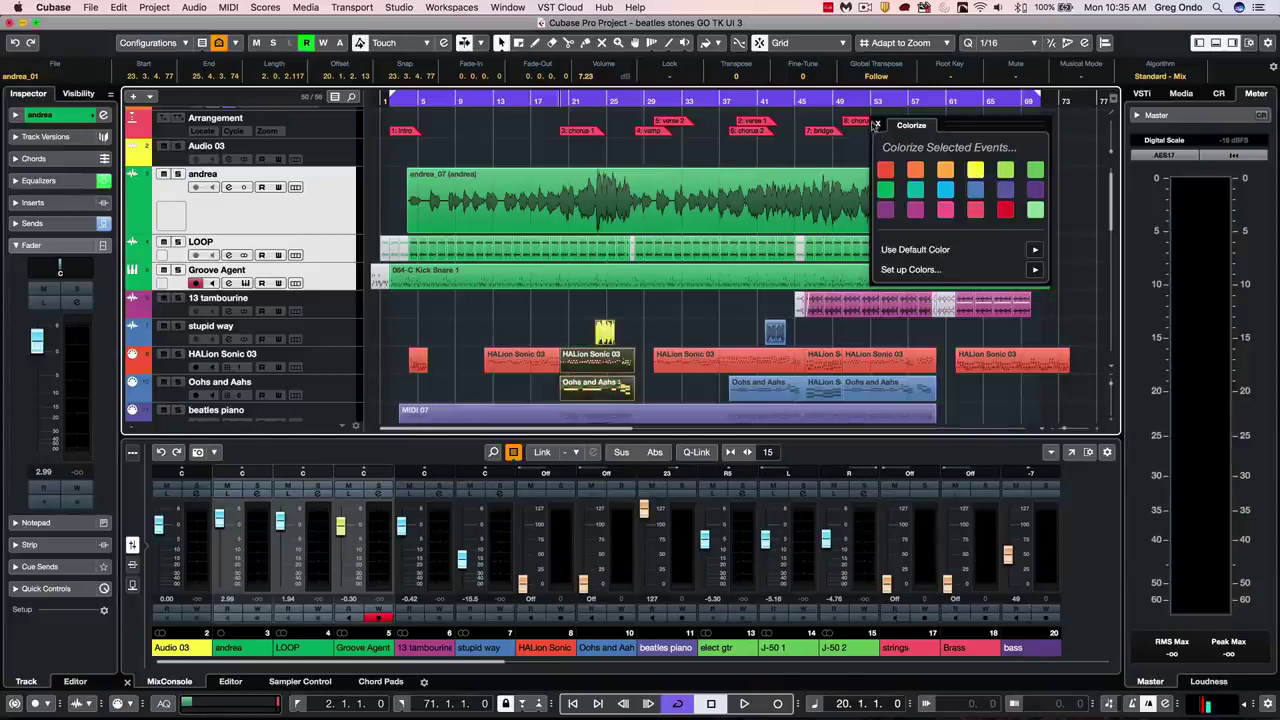
click(708, 310)
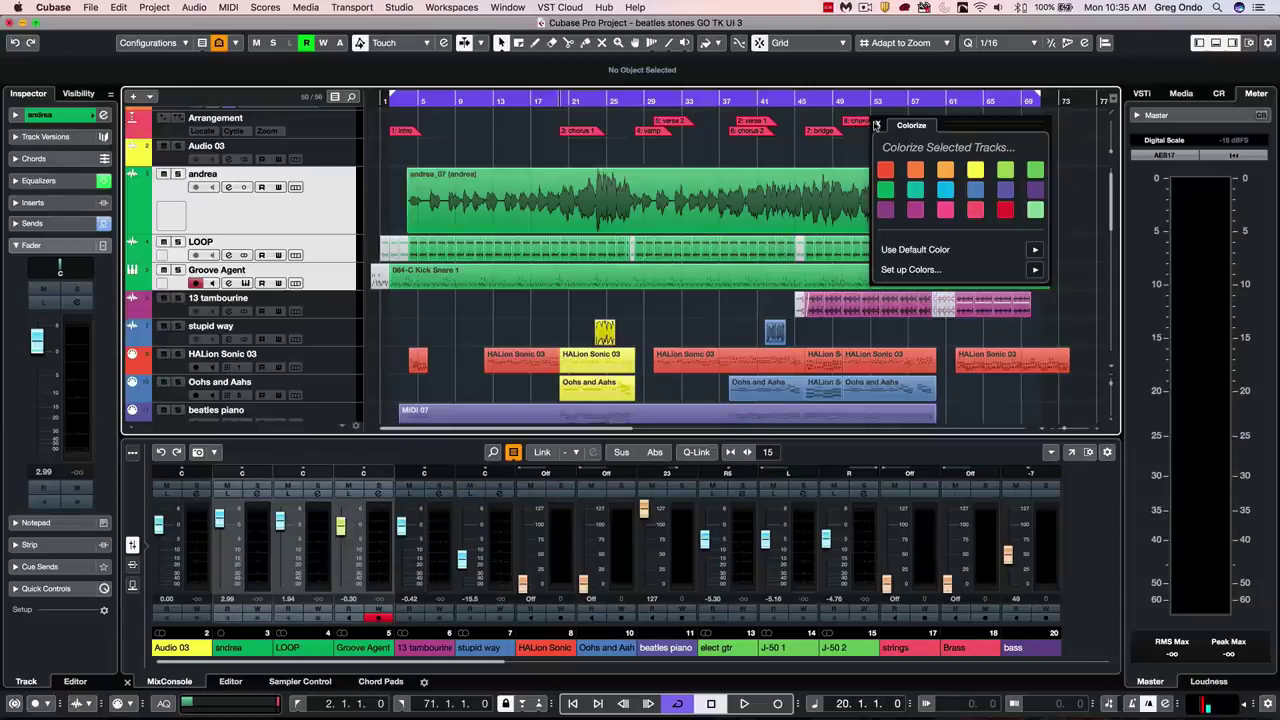
click(876, 125)
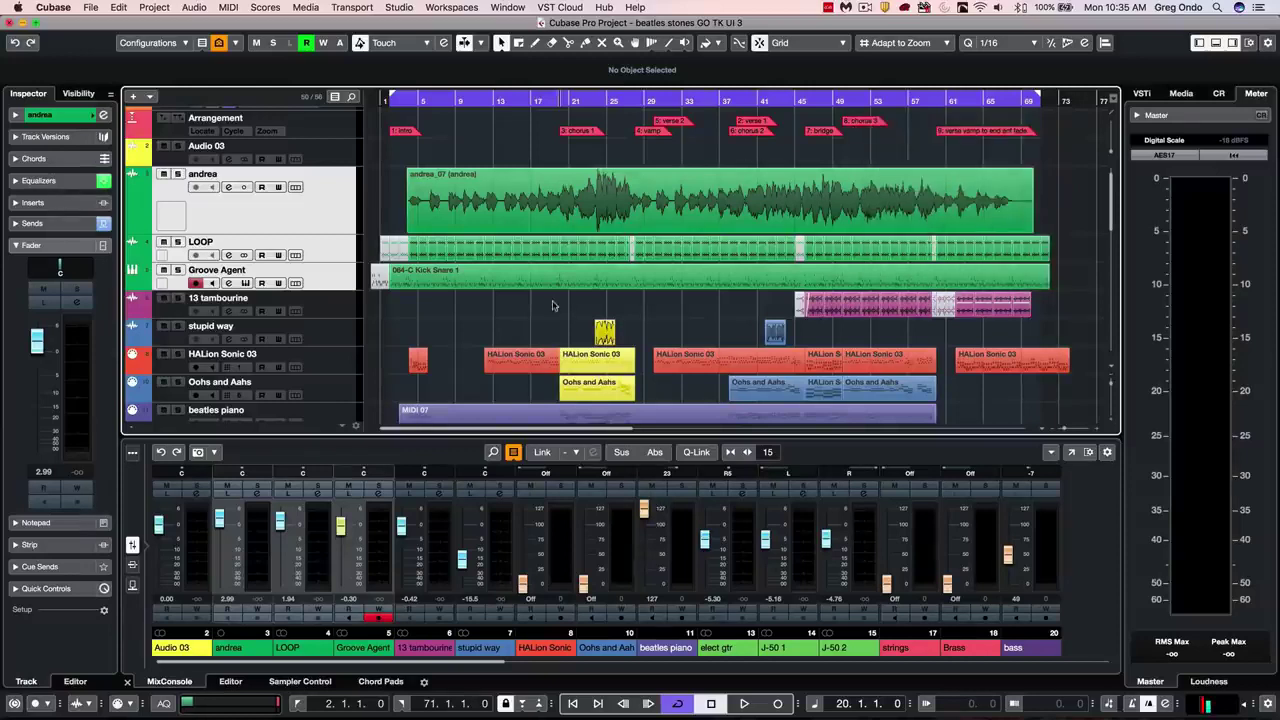
key(super+z)
key(super+z)
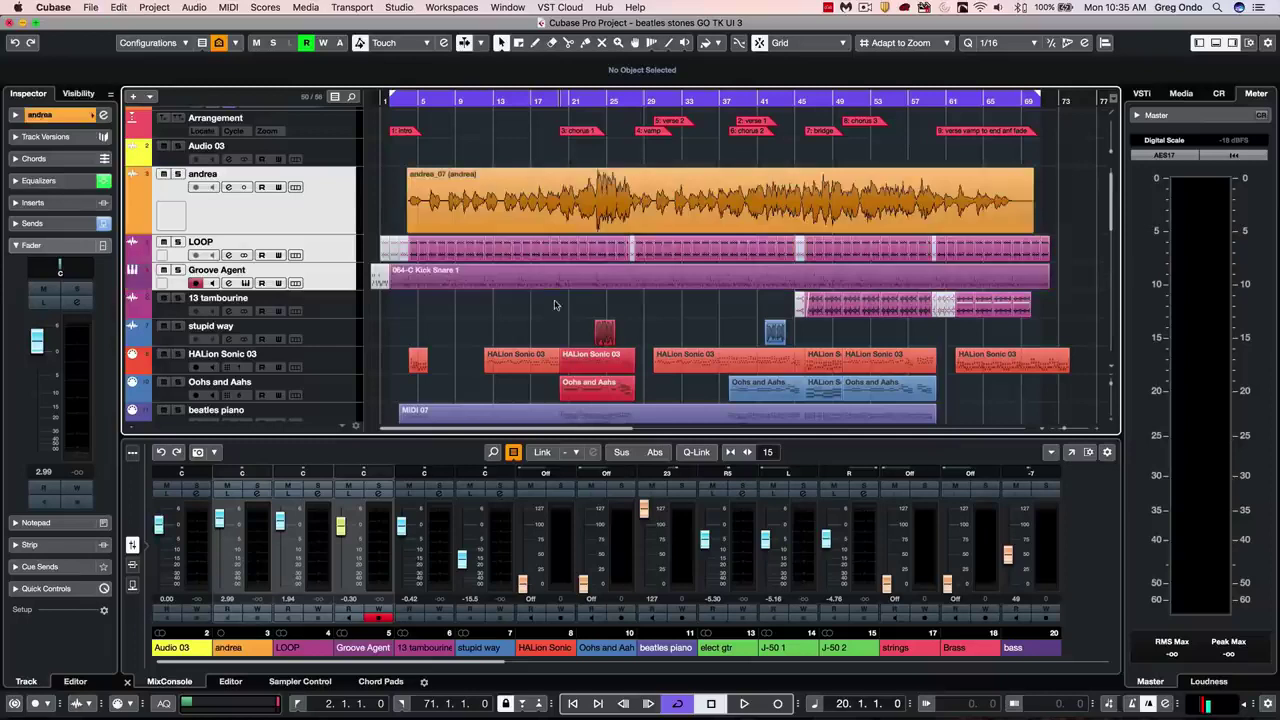
click(150, 99)
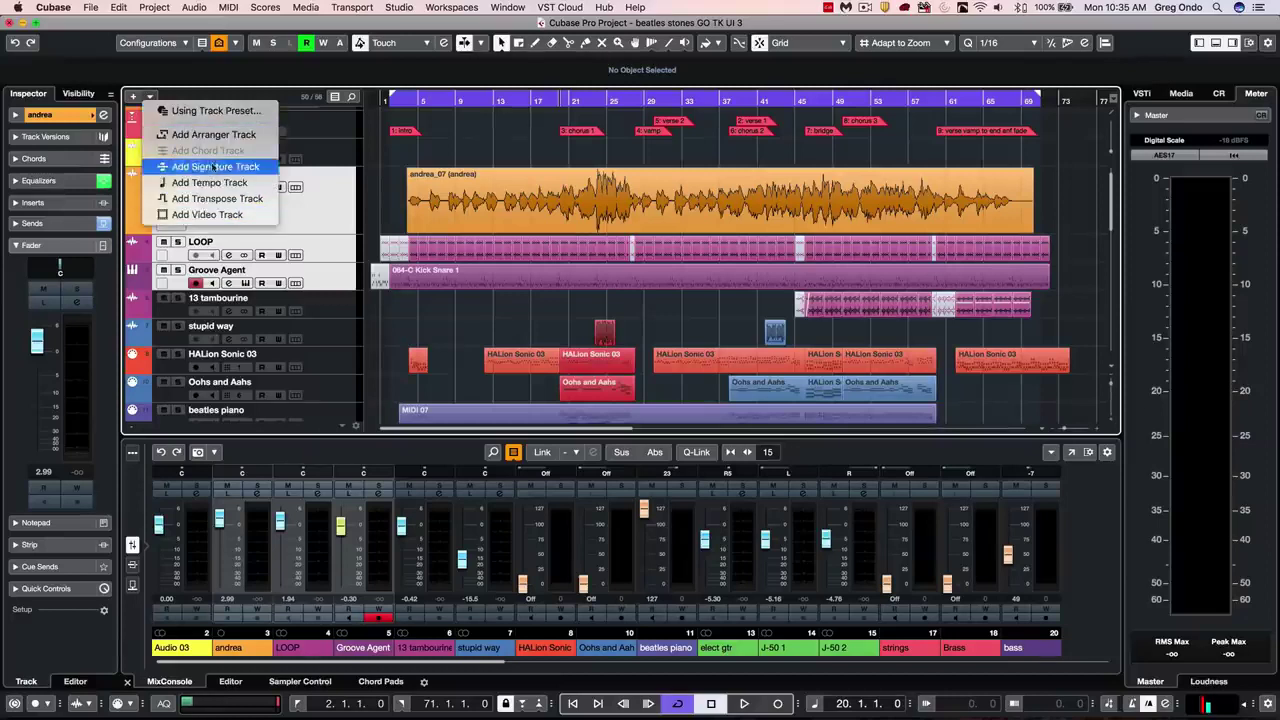
right_click(316, 152)
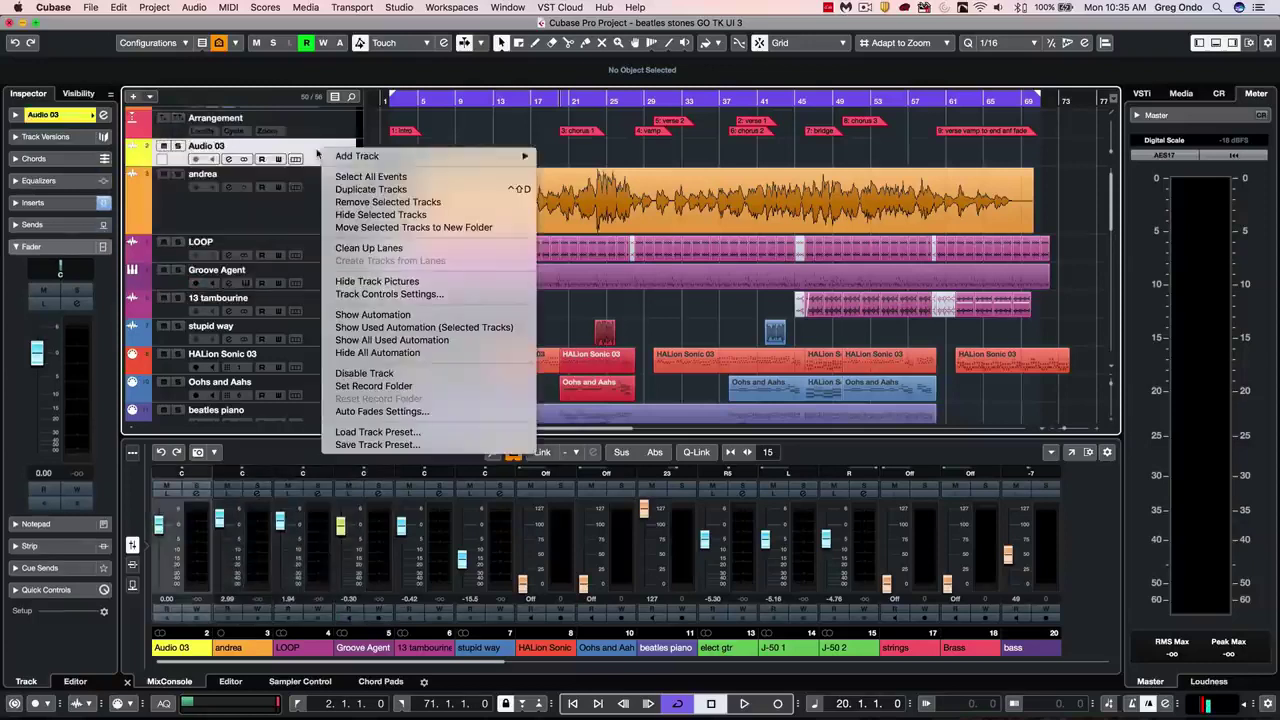
mouse_move(415, 157)
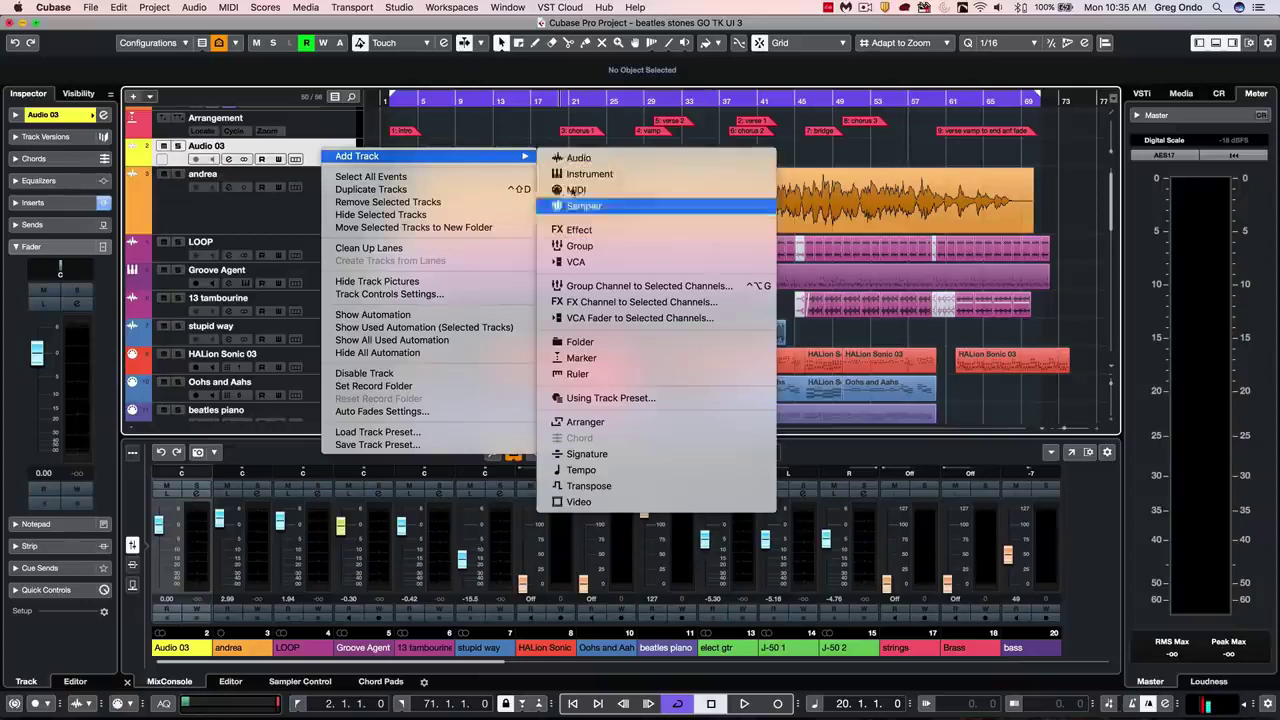
key(Escape)
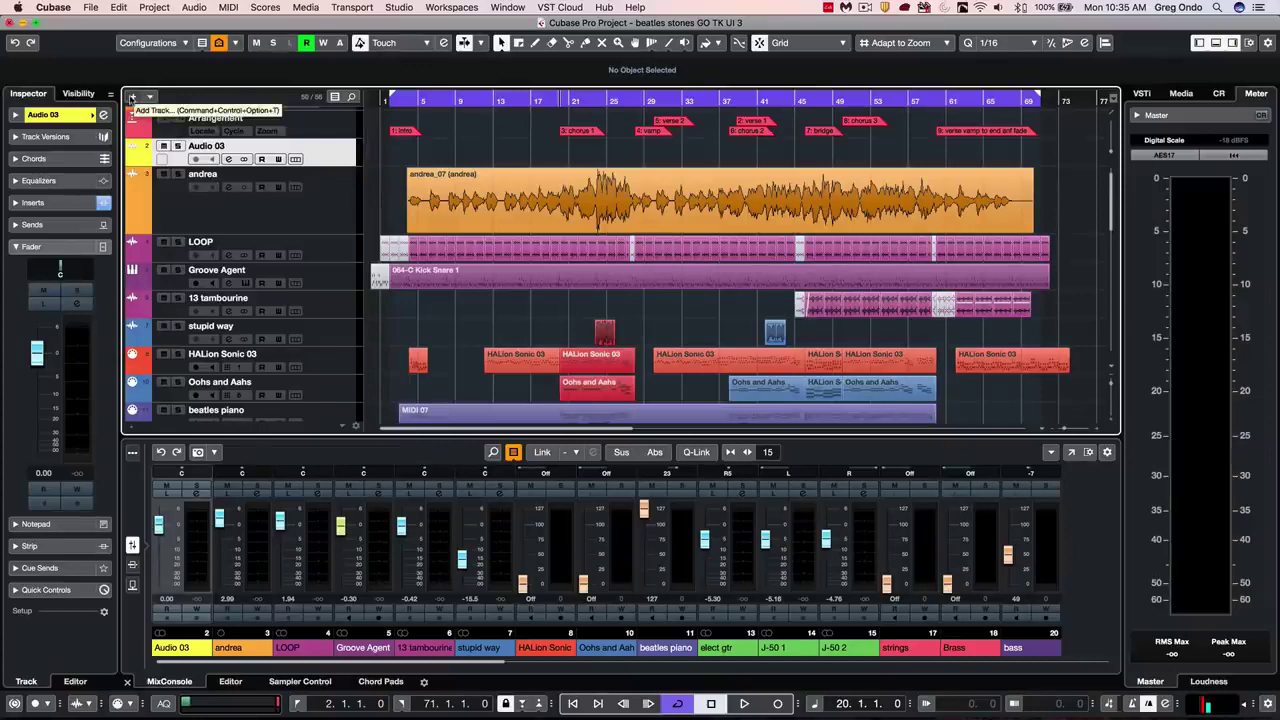
Step: Open Add Track and Audio Connections, then set mono tracks fed from Built-in Audio 3 (Mono)
click(131, 98)
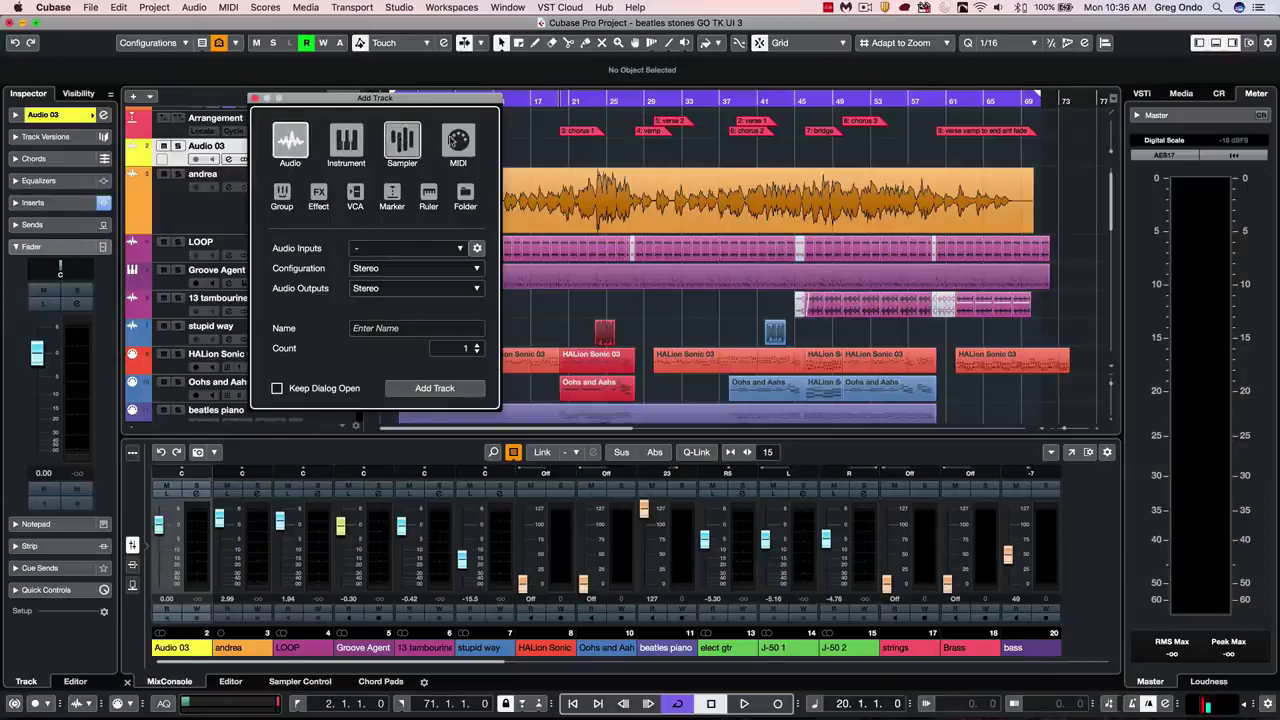
drag(355, 98, 305, 93)
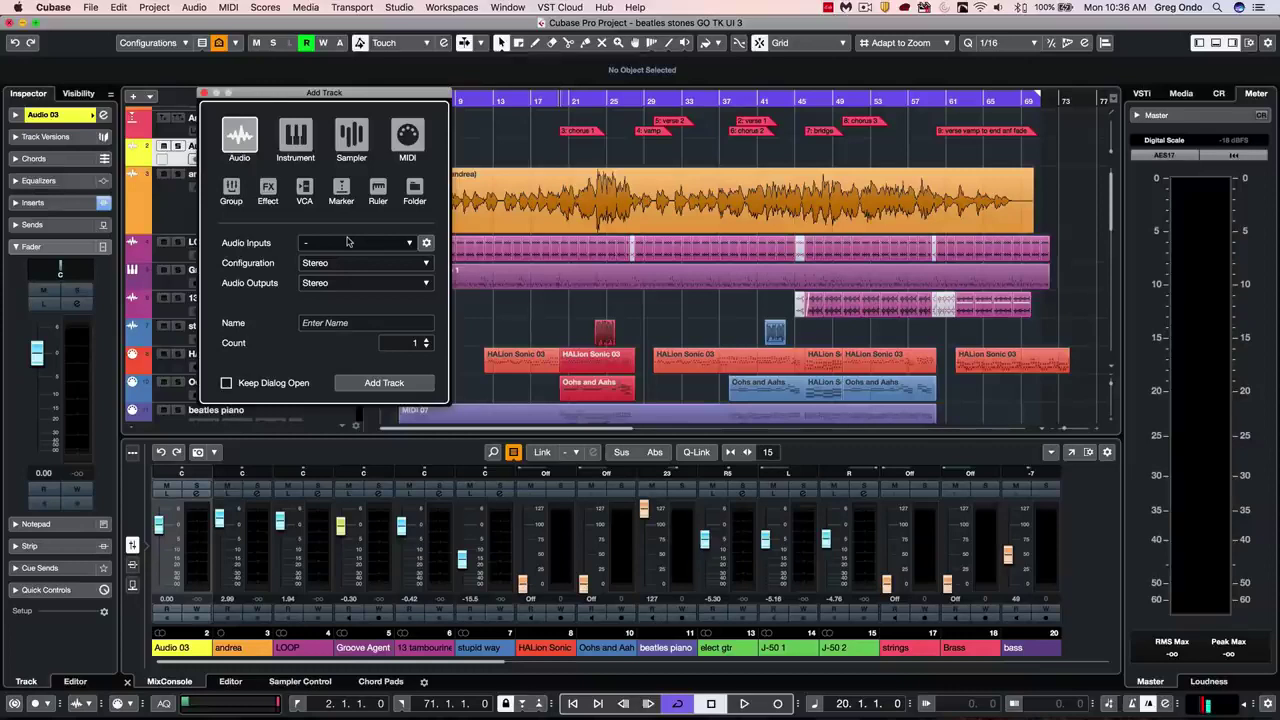
key(F4)
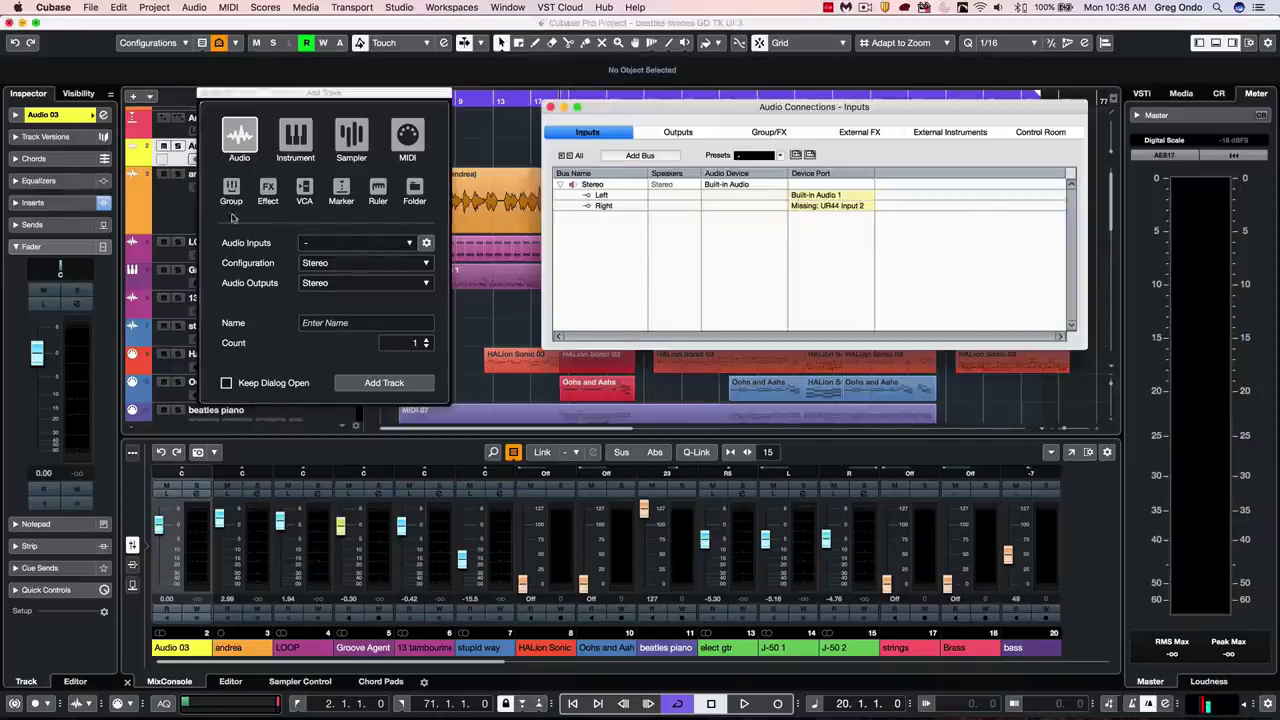
click(353, 264)
click(272, 248)
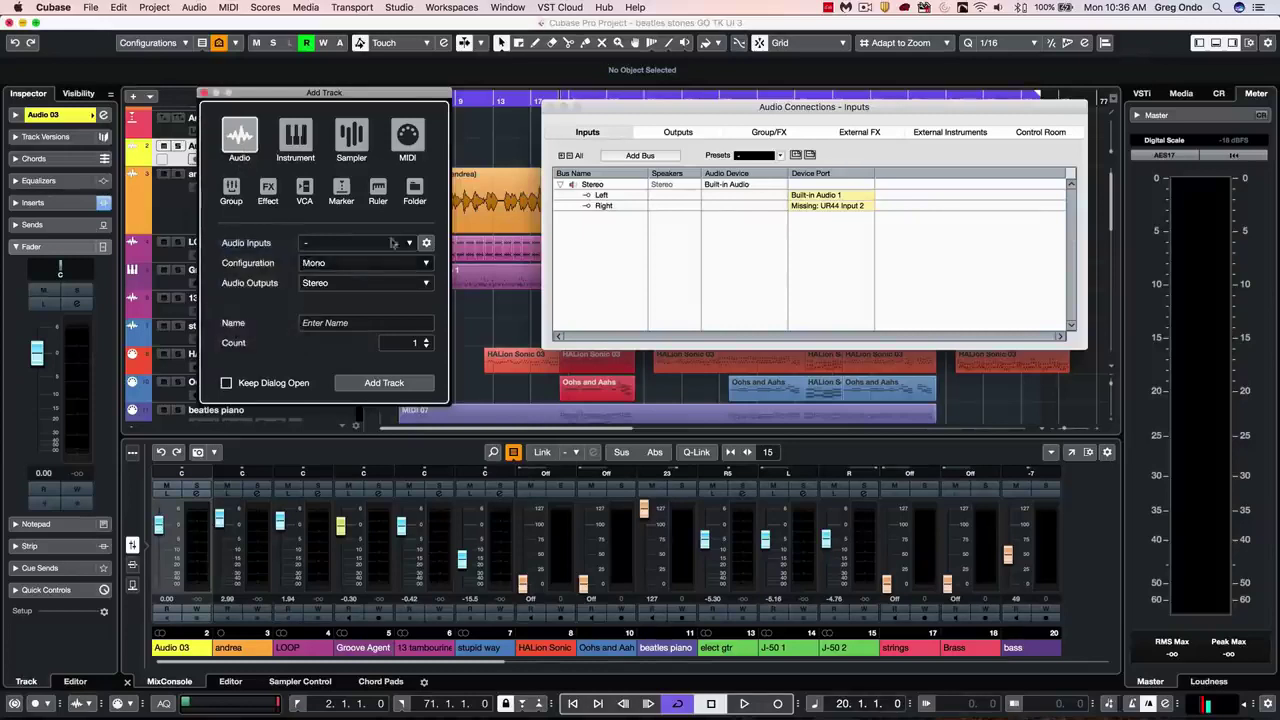
click(364, 244)
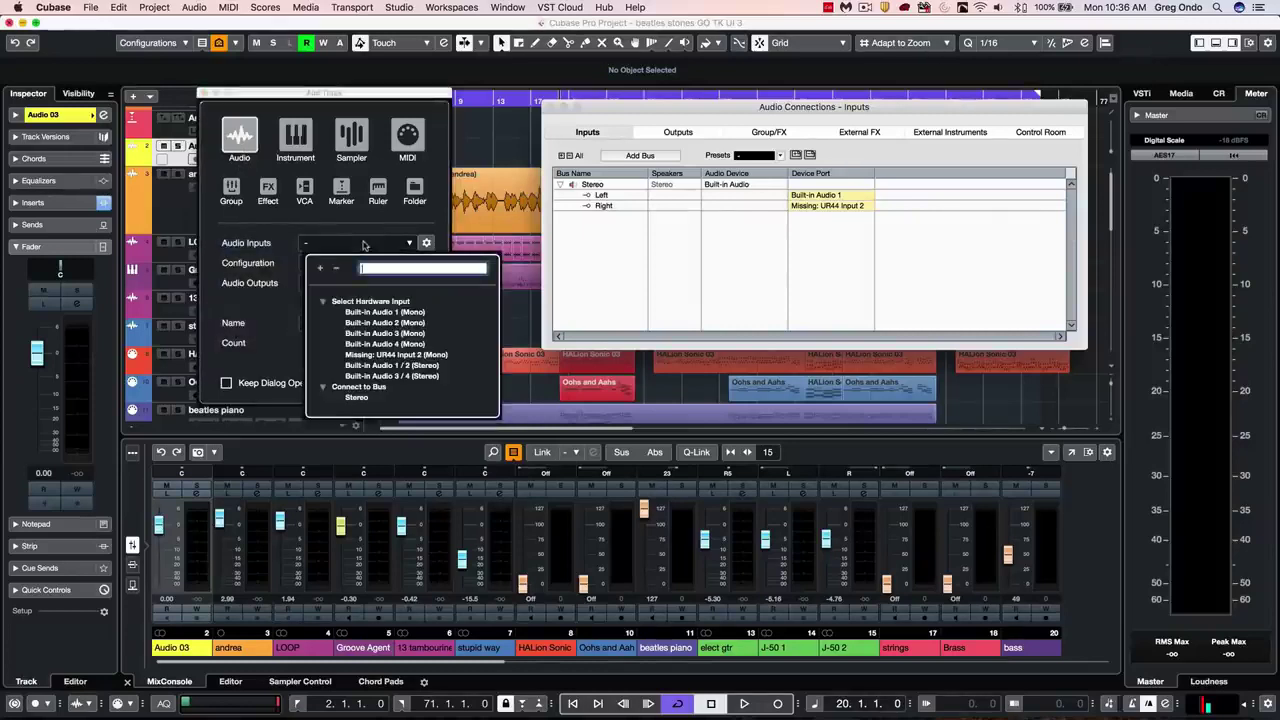
click(397, 334)
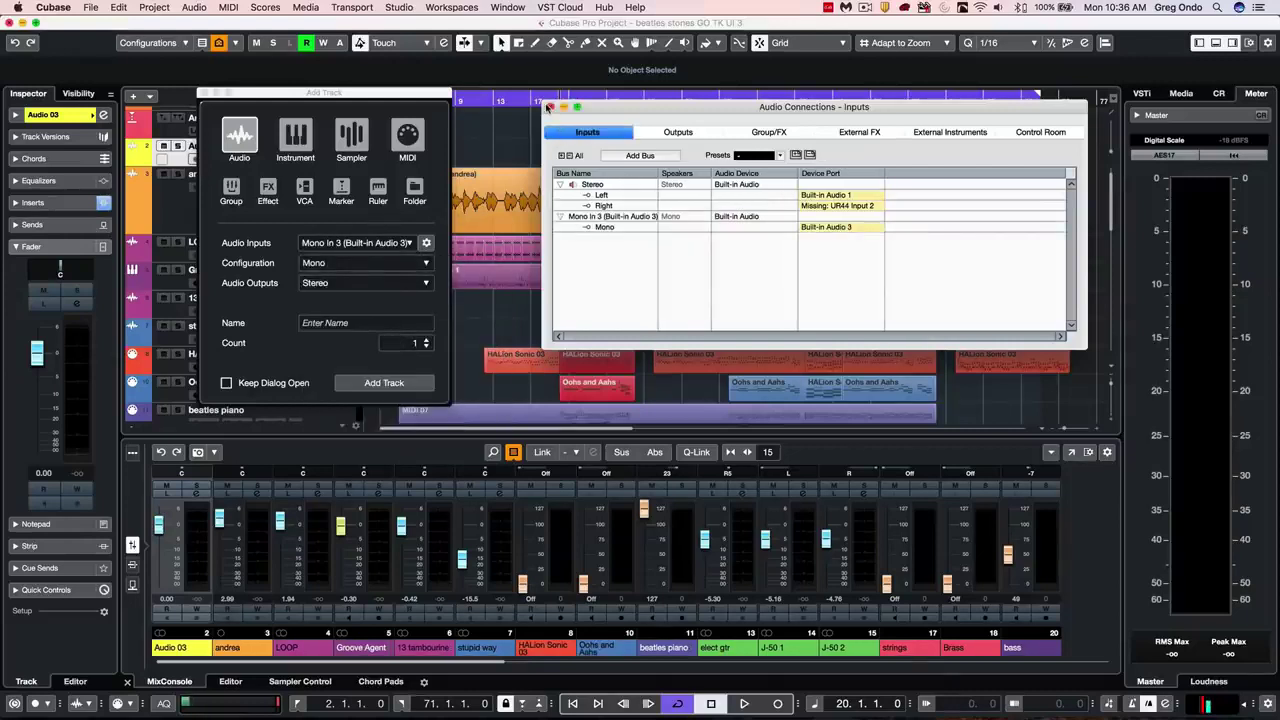
Step: Keep Stereo as the output bus and close the Audio Connections window
click(348, 264)
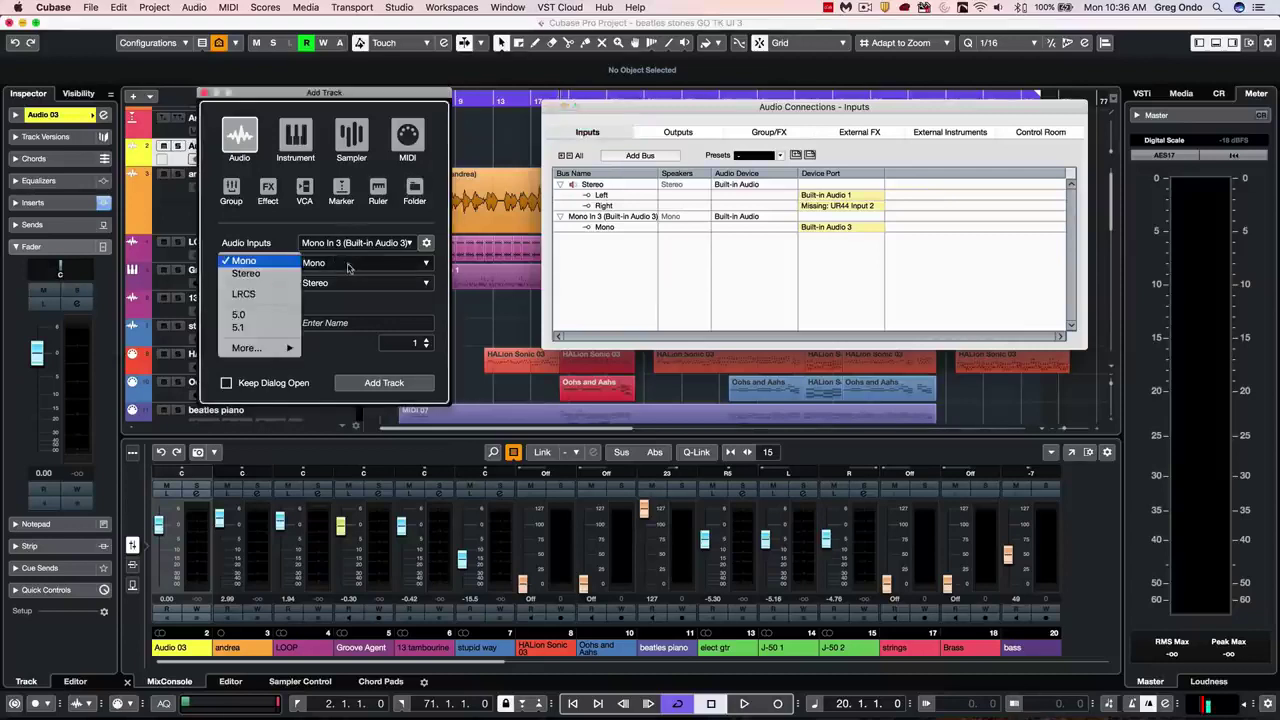
click(362, 284)
click(362, 284)
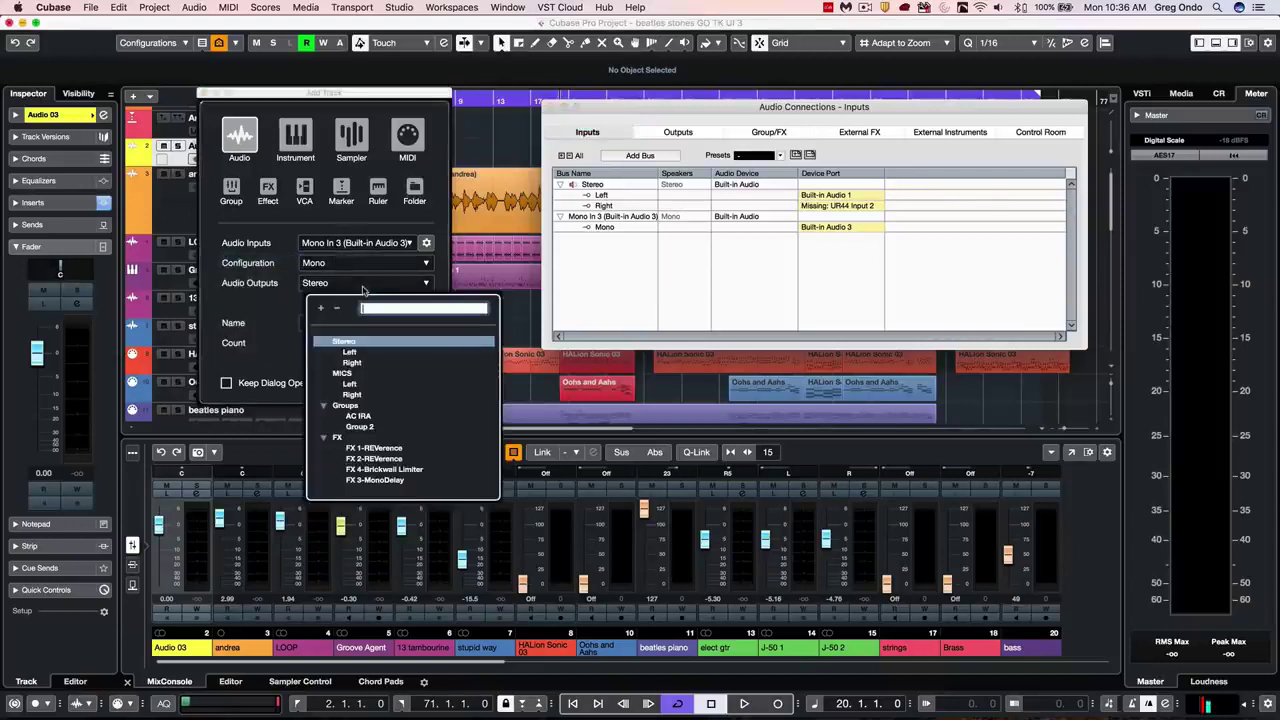
click(338, 292)
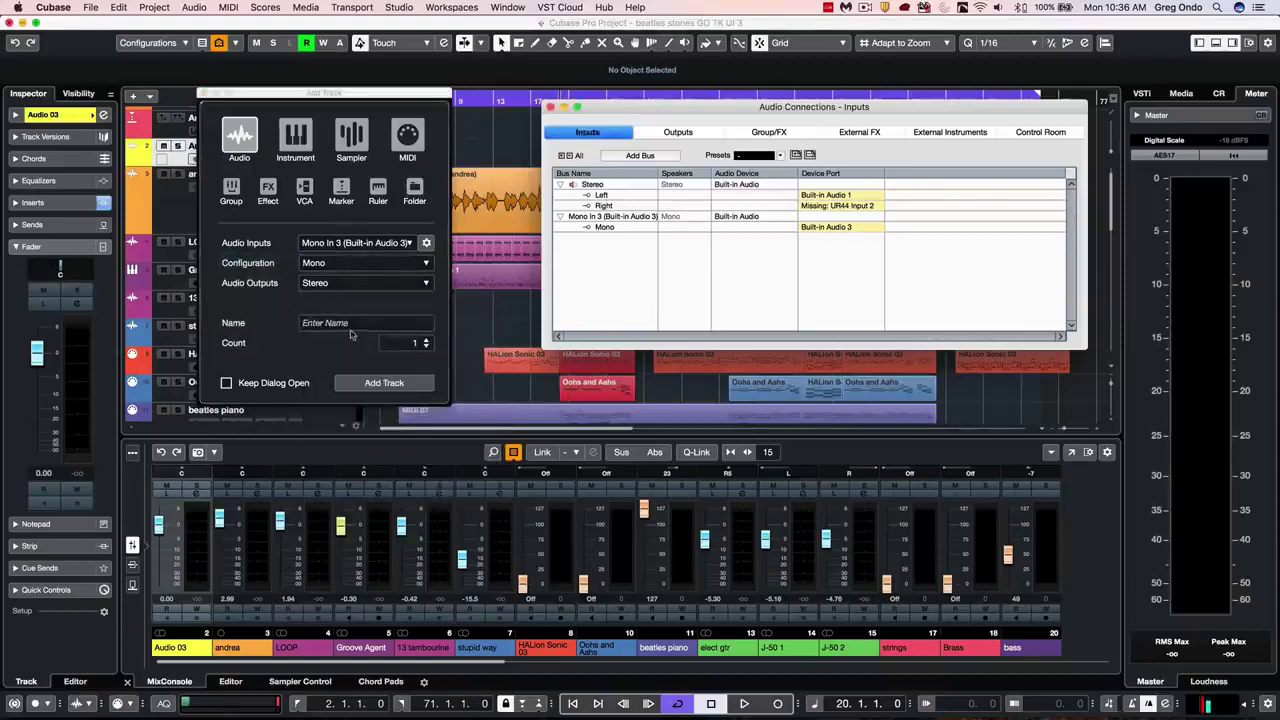
click(355, 325)
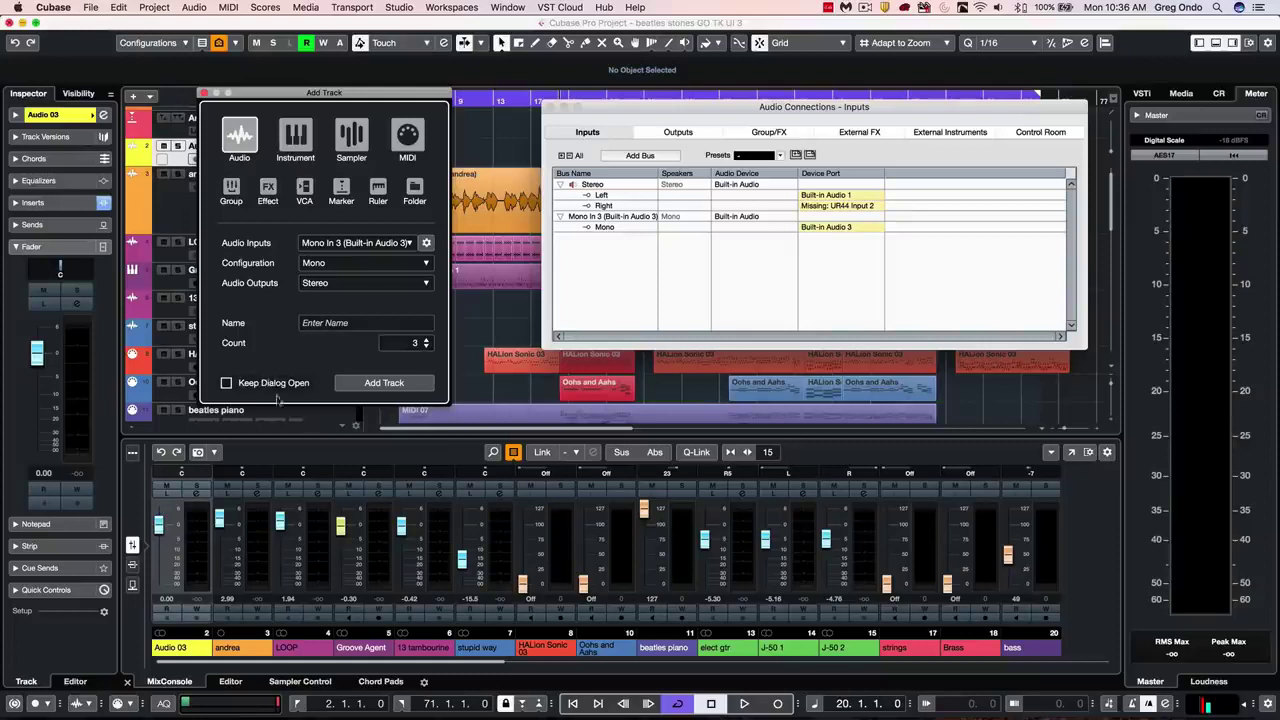
click(547, 107)
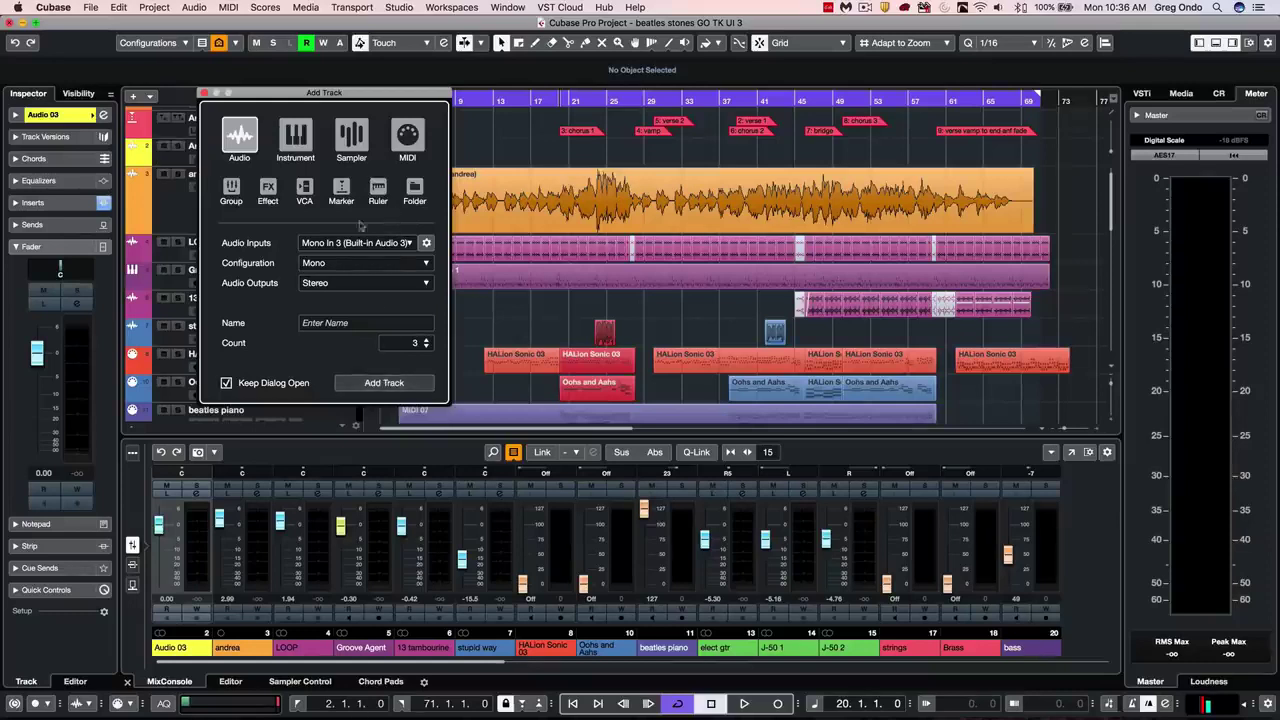
Step: Add the three mono audio tracks and four group tracks outside folders, close the panel, then undo
key(Return)
click(231, 188)
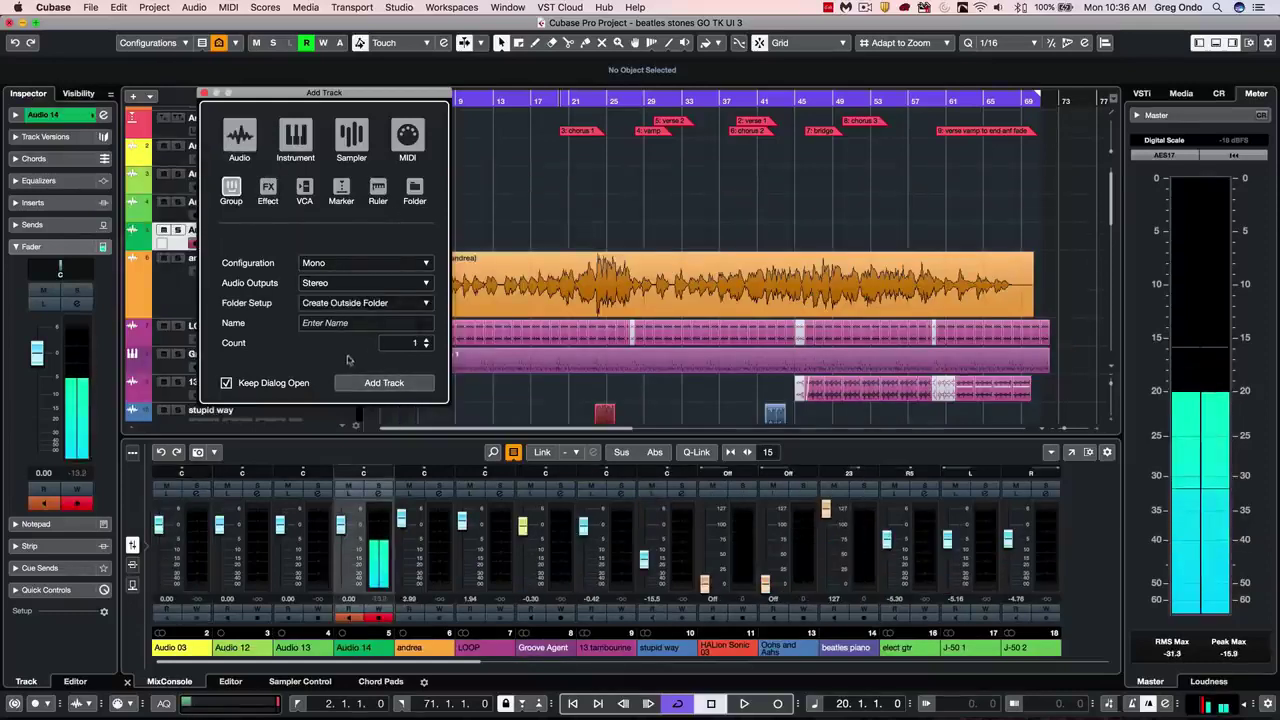
click(330, 303)
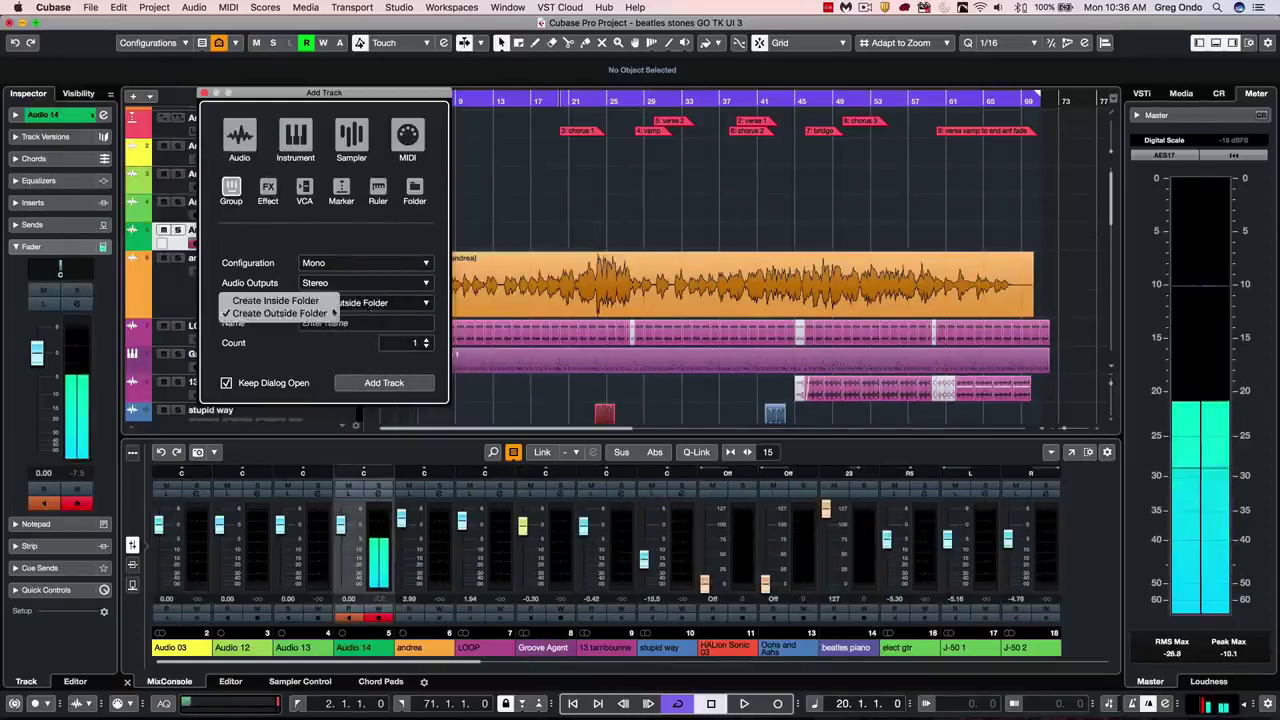
click(320, 313)
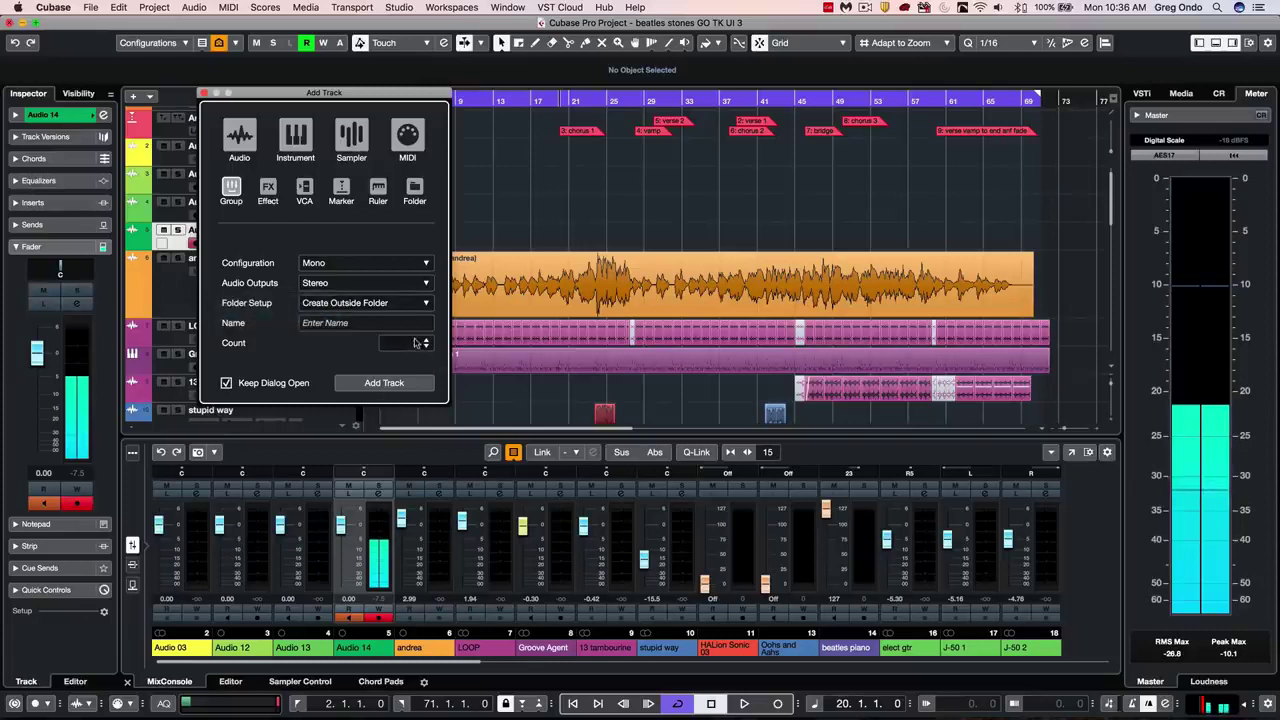
text(4)
key(Return)
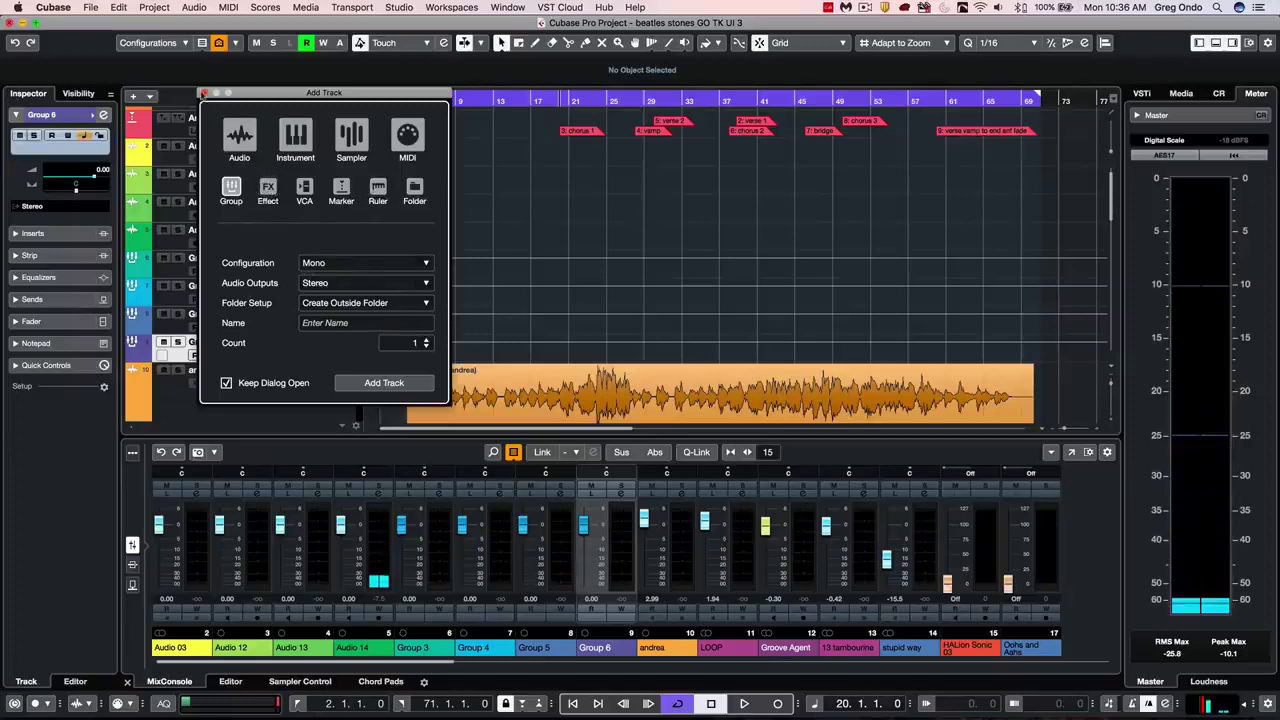
click(203, 92)
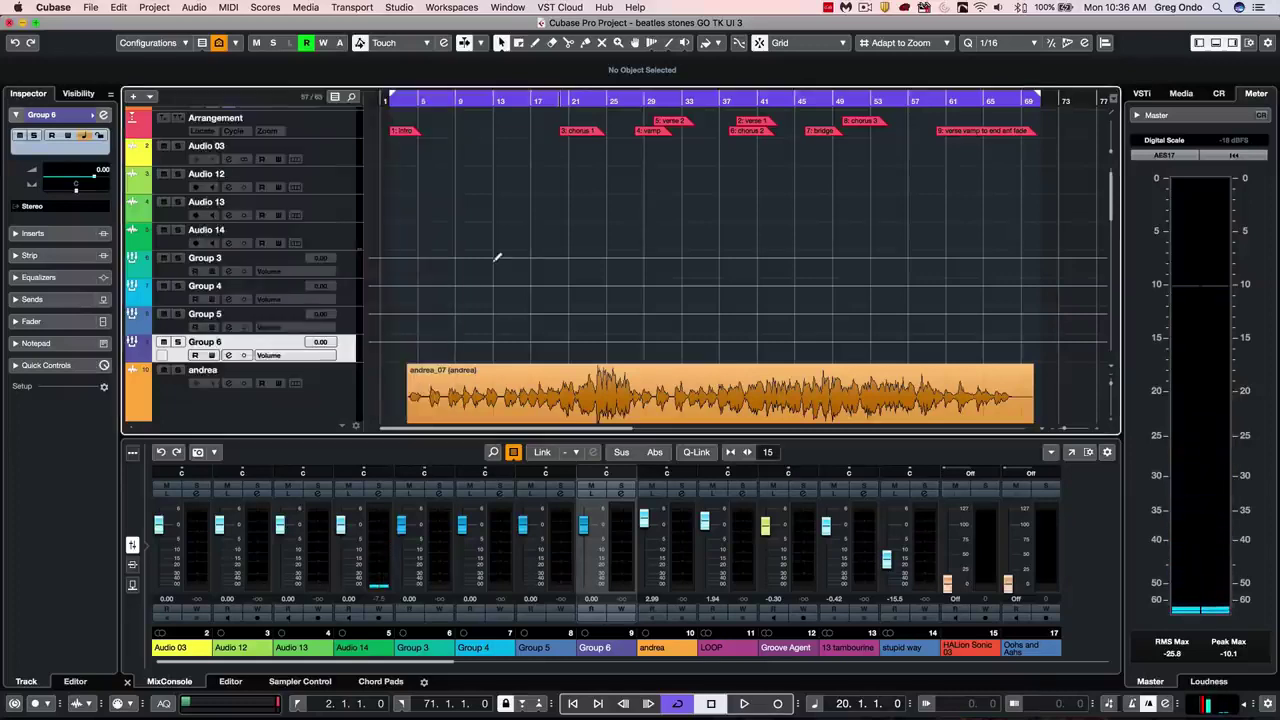
key(super+z)
key(super+z)
key(super+z)
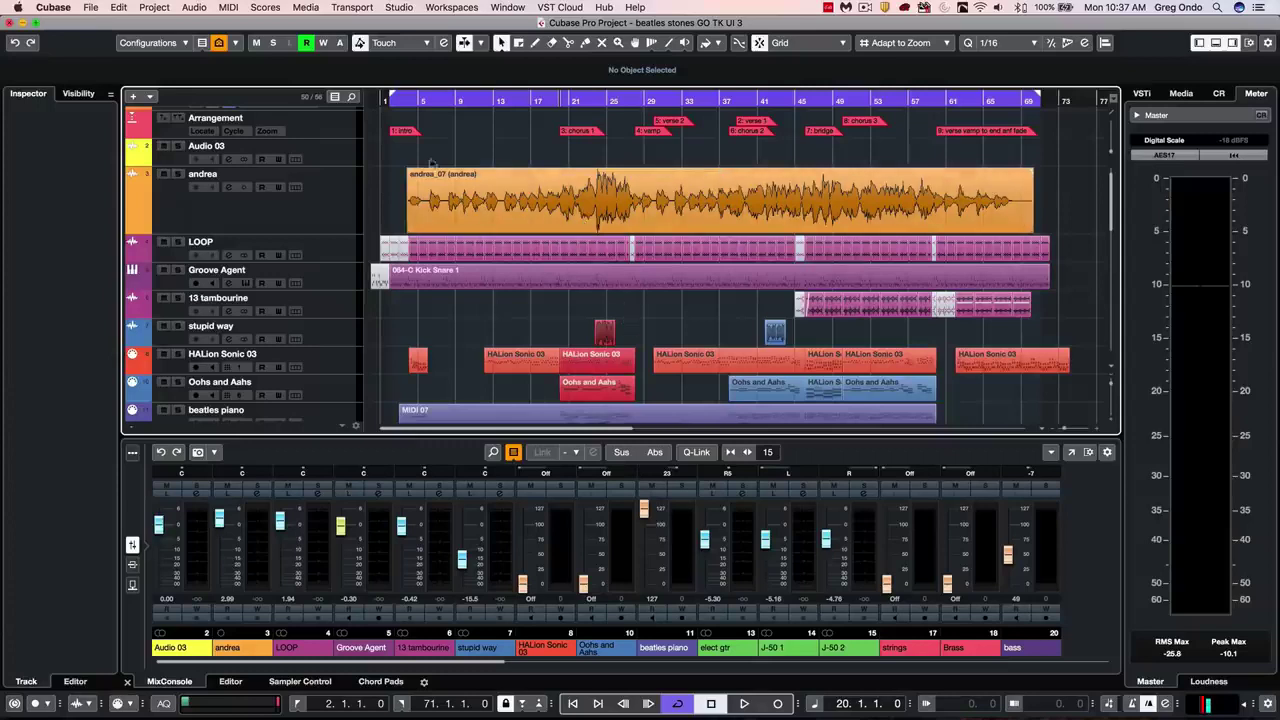
click(340, 154)
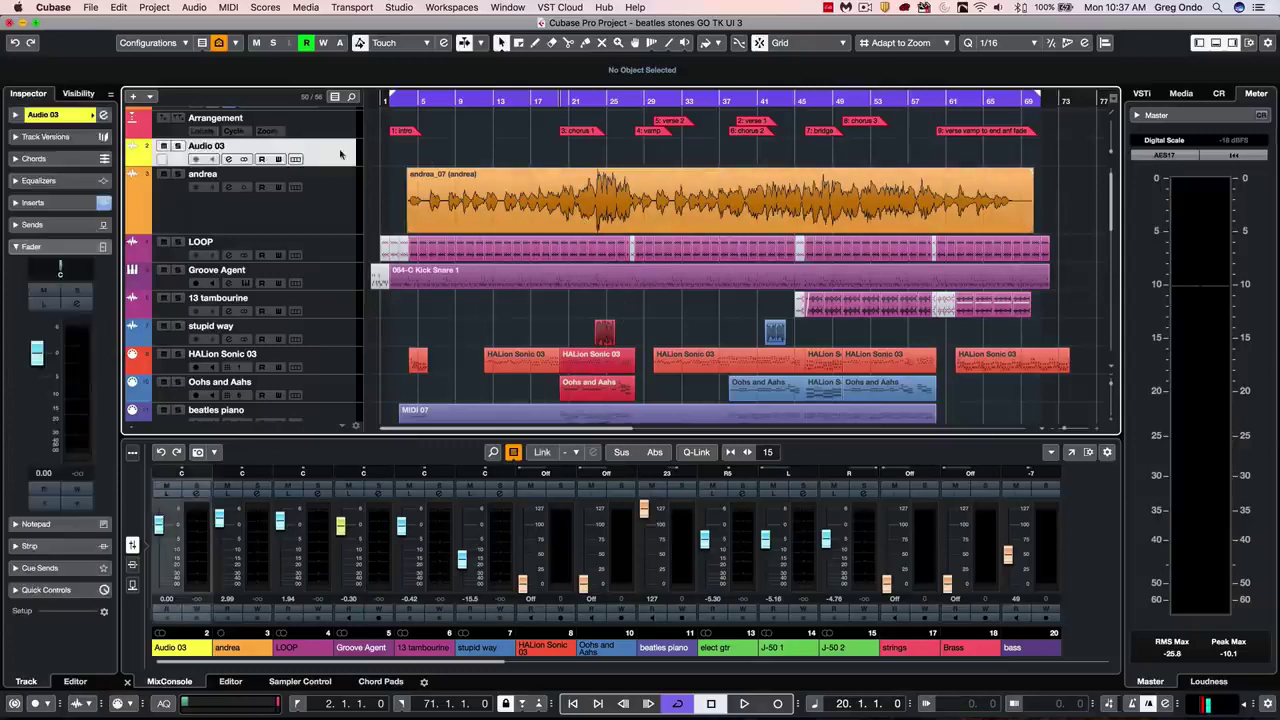
click(58, 203)
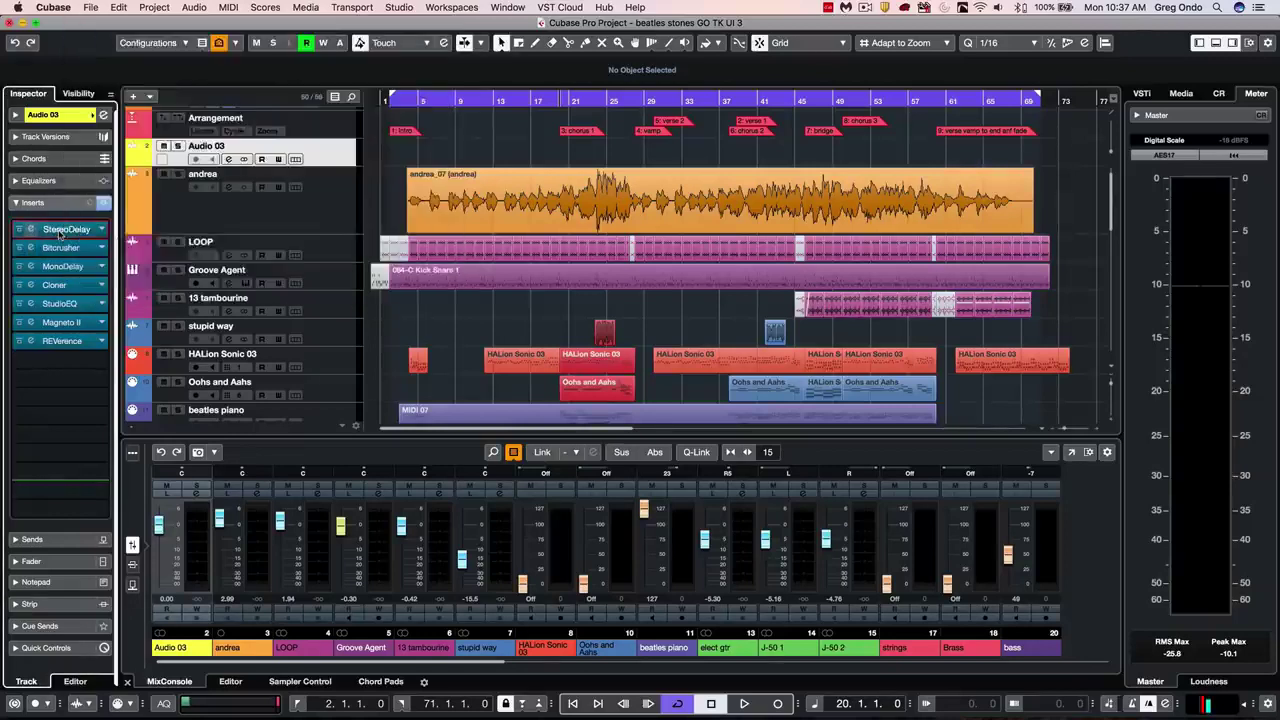
double_click(60, 230)
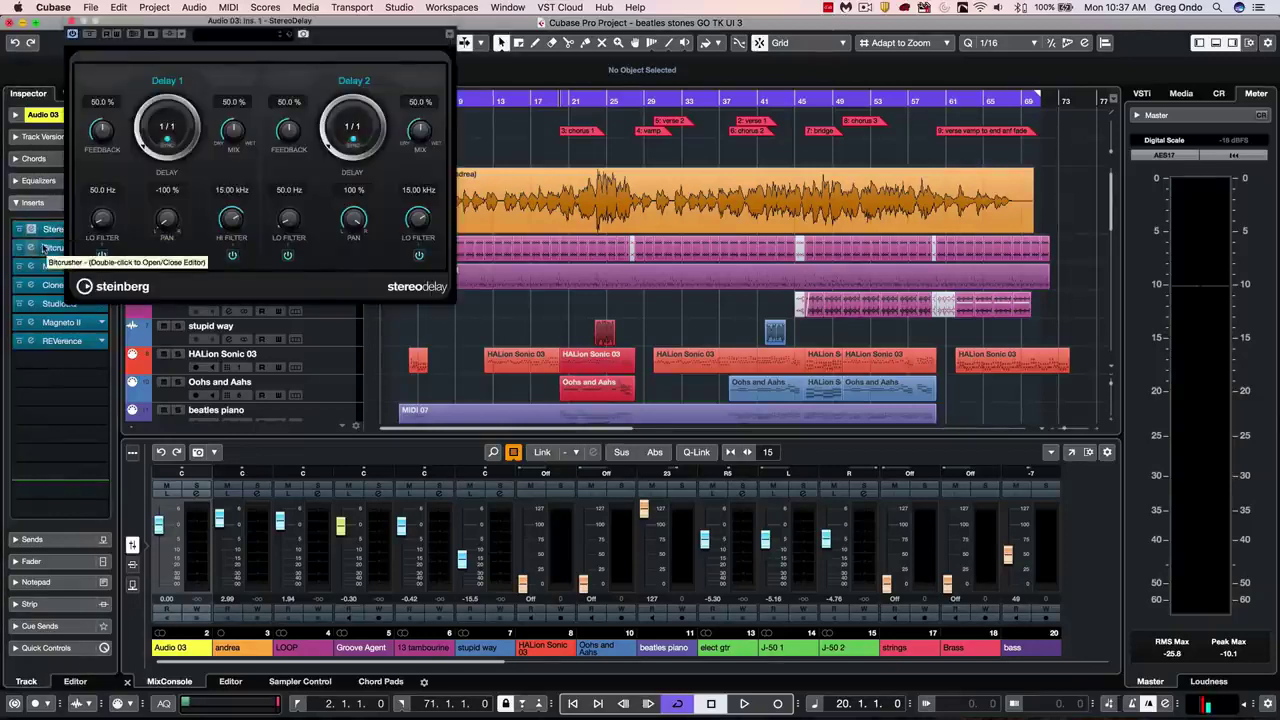
double_click(45, 248)
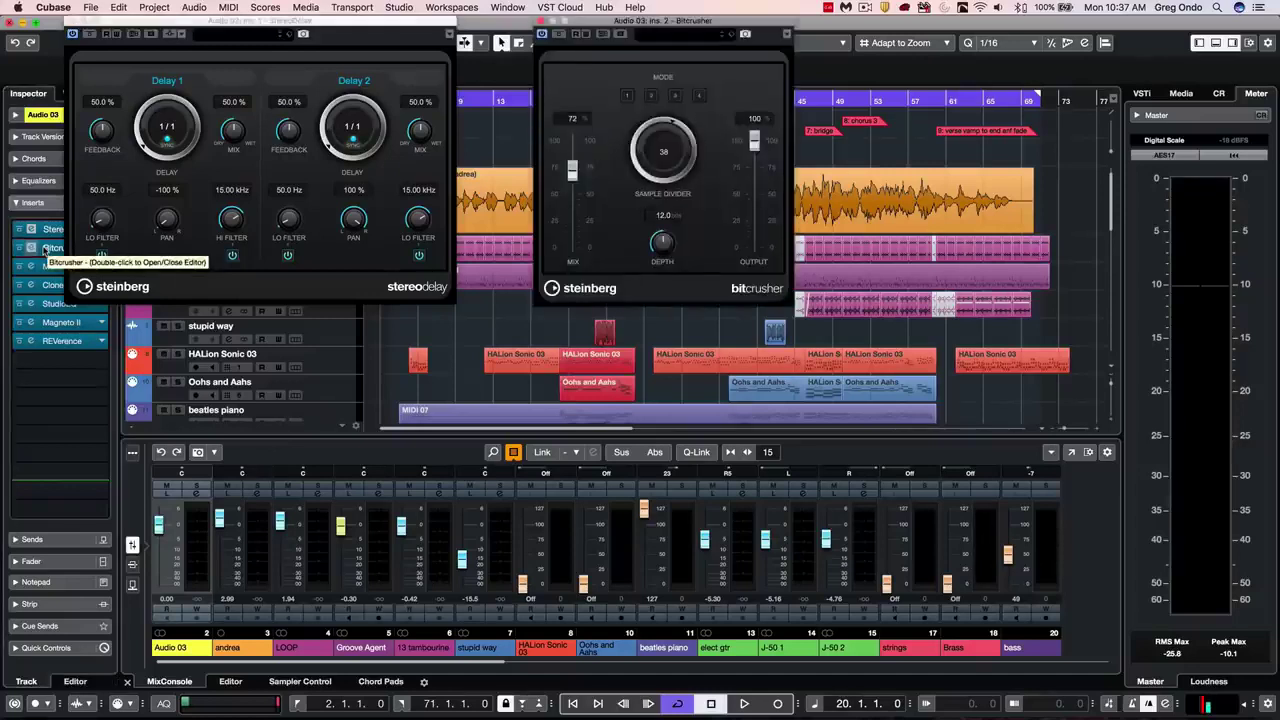
double_click(45, 266)
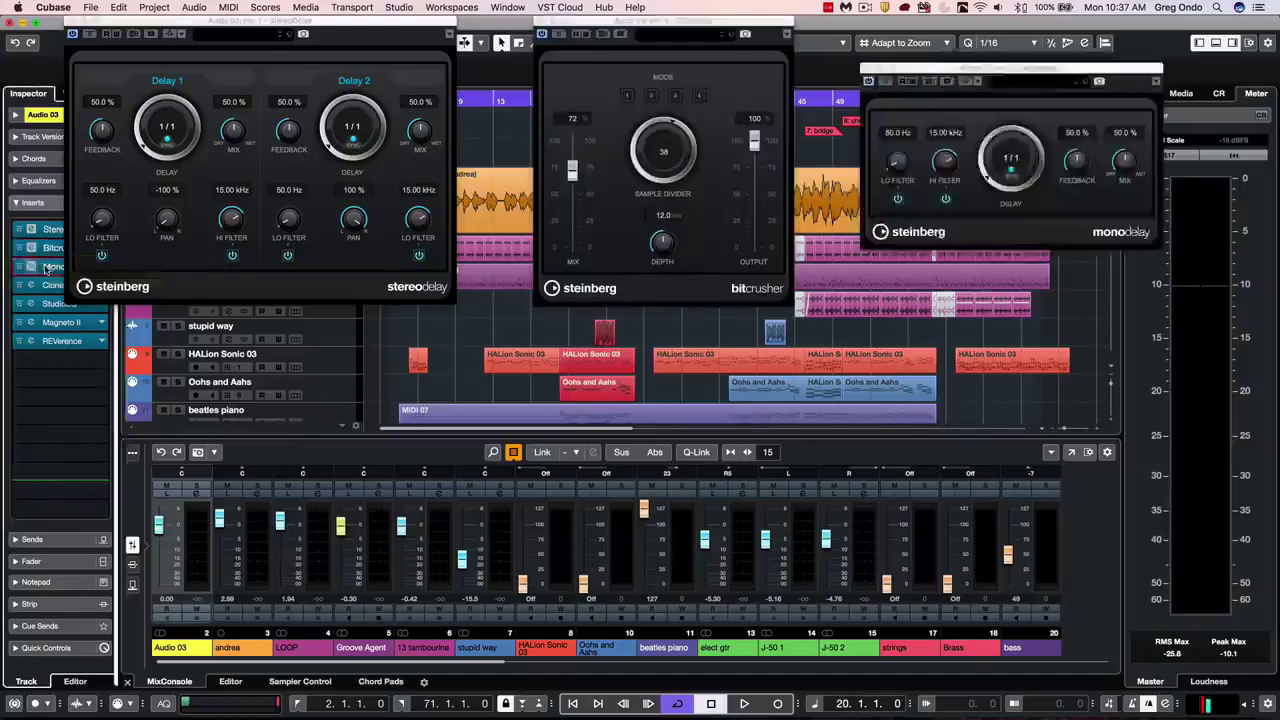
double_click(45, 266)
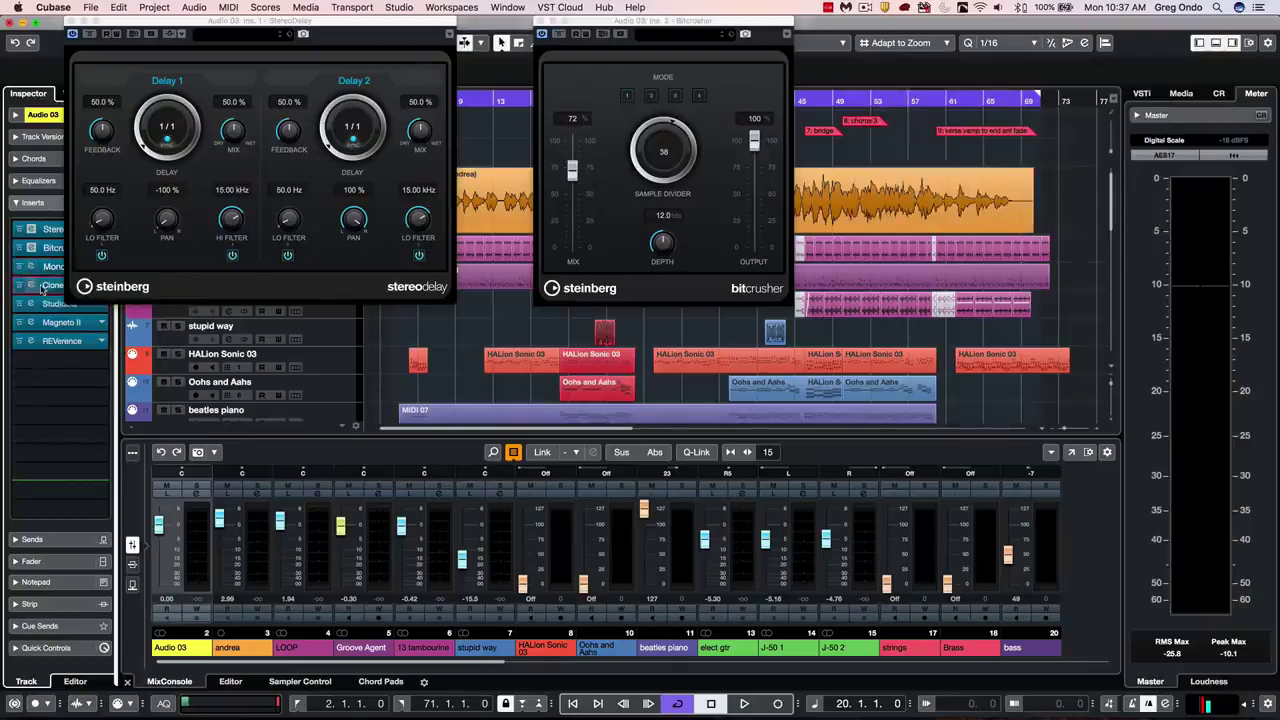
double_click(43, 287)
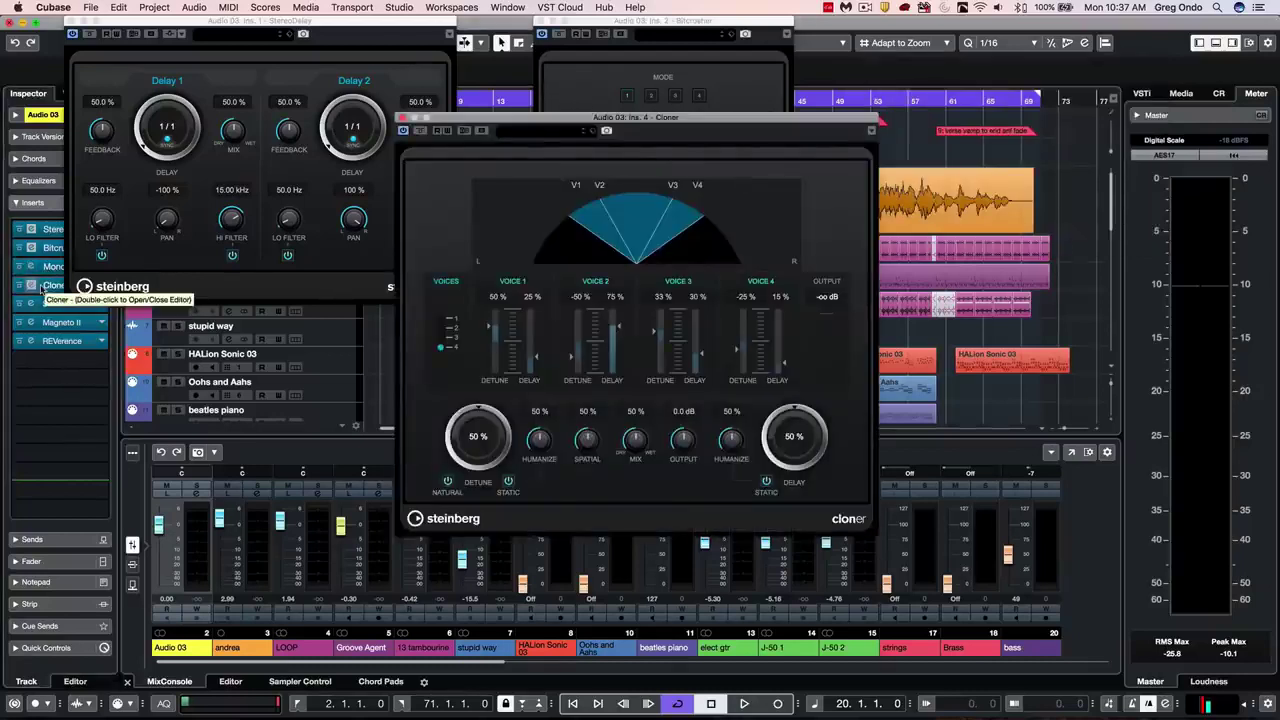
double_click(48, 305)
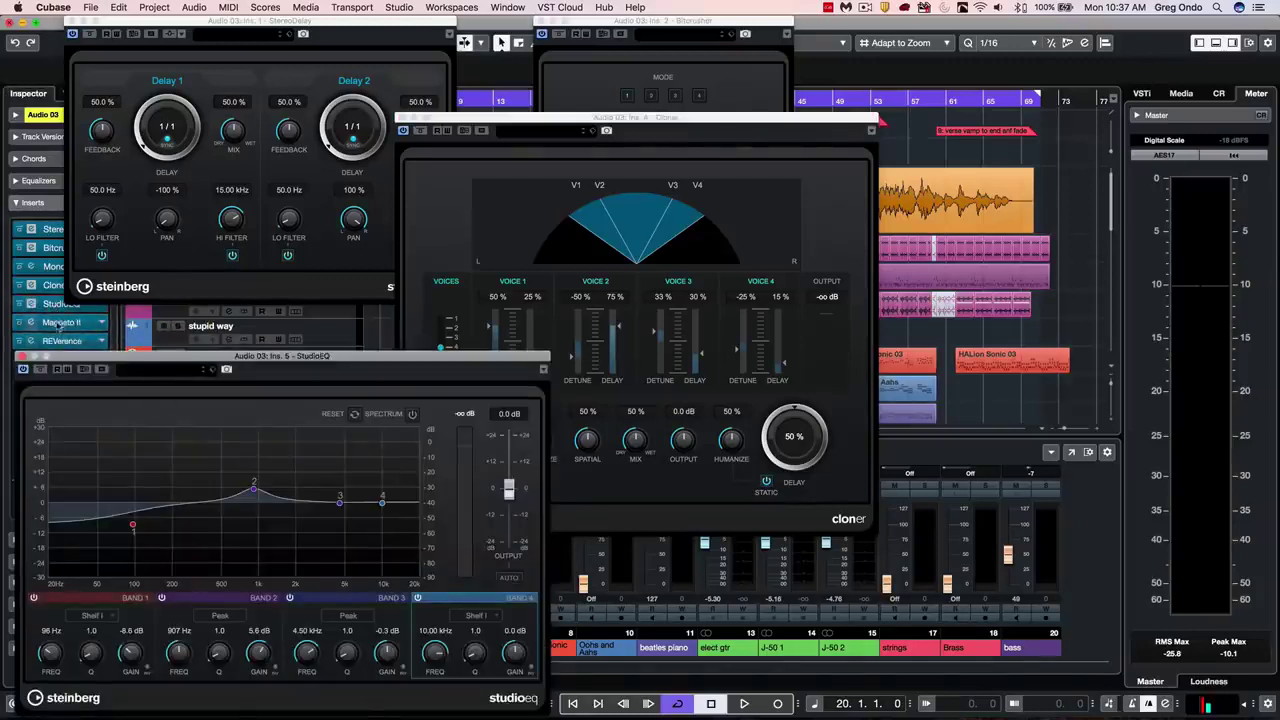
double_click(60, 322)
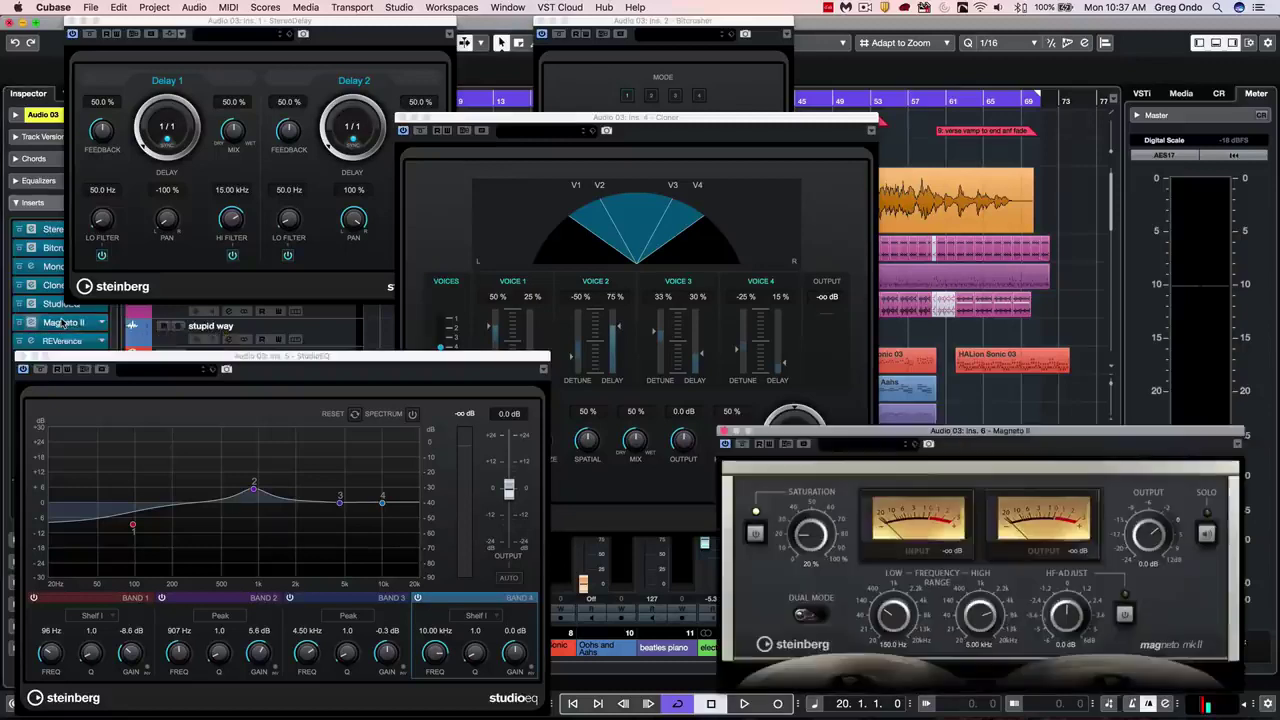
double_click(56, 342)
click(56, 342)
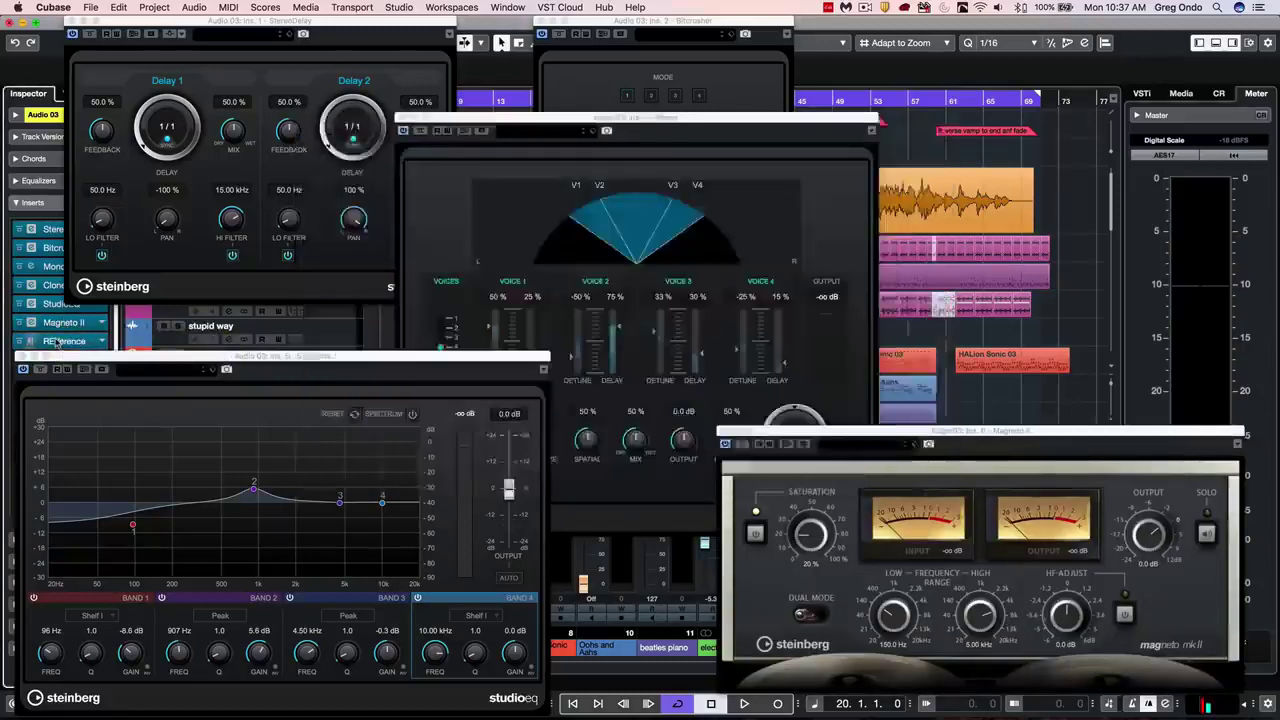
click(60, 323)
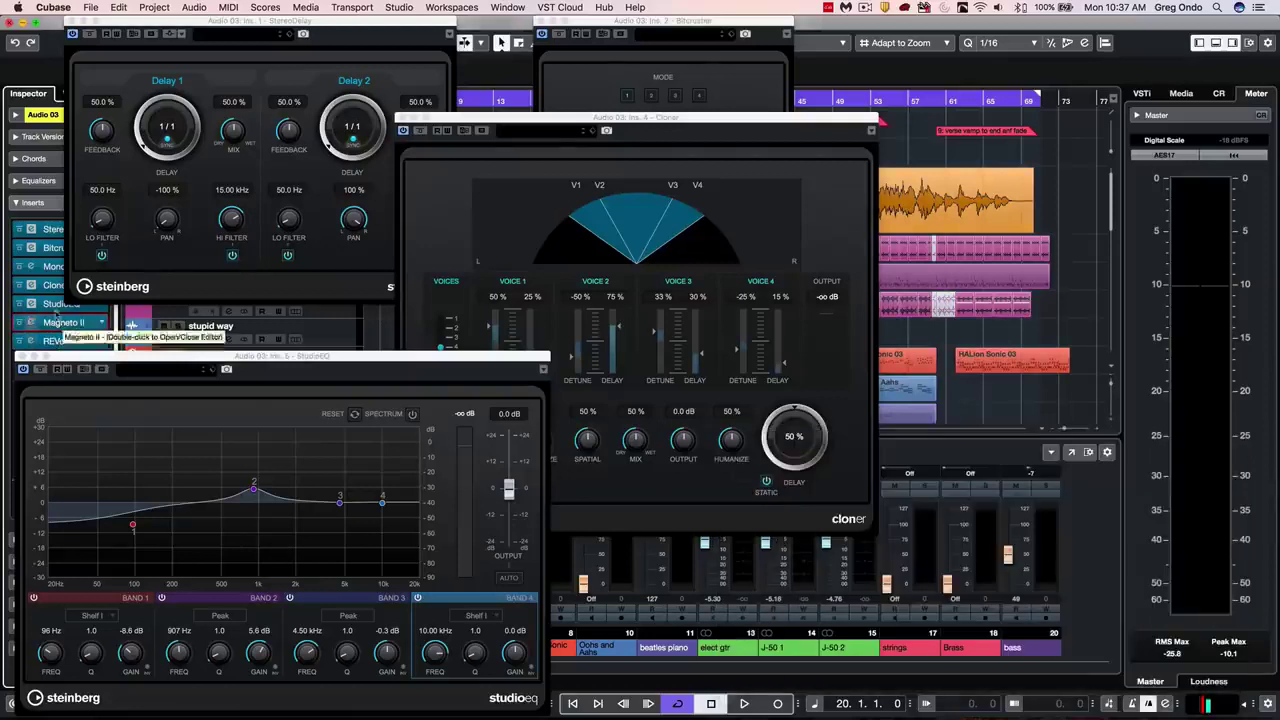
click(48, 303)
click(54, 287)
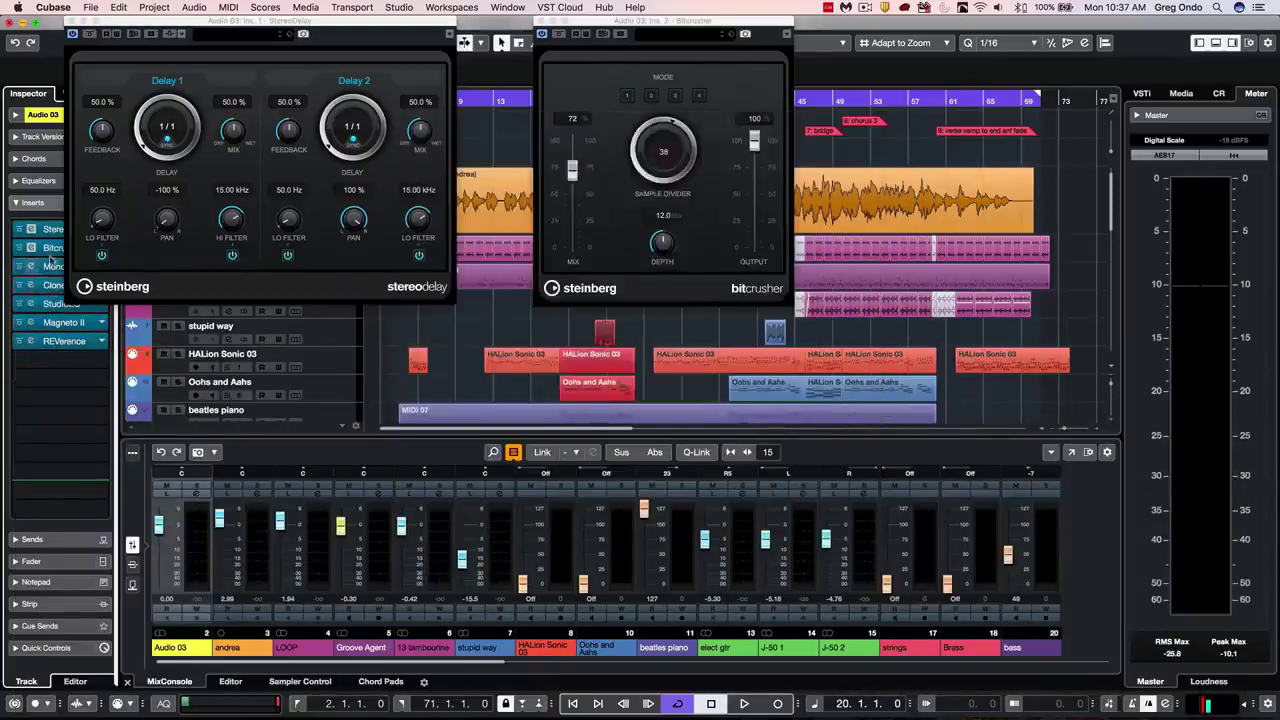
click(53, 255)
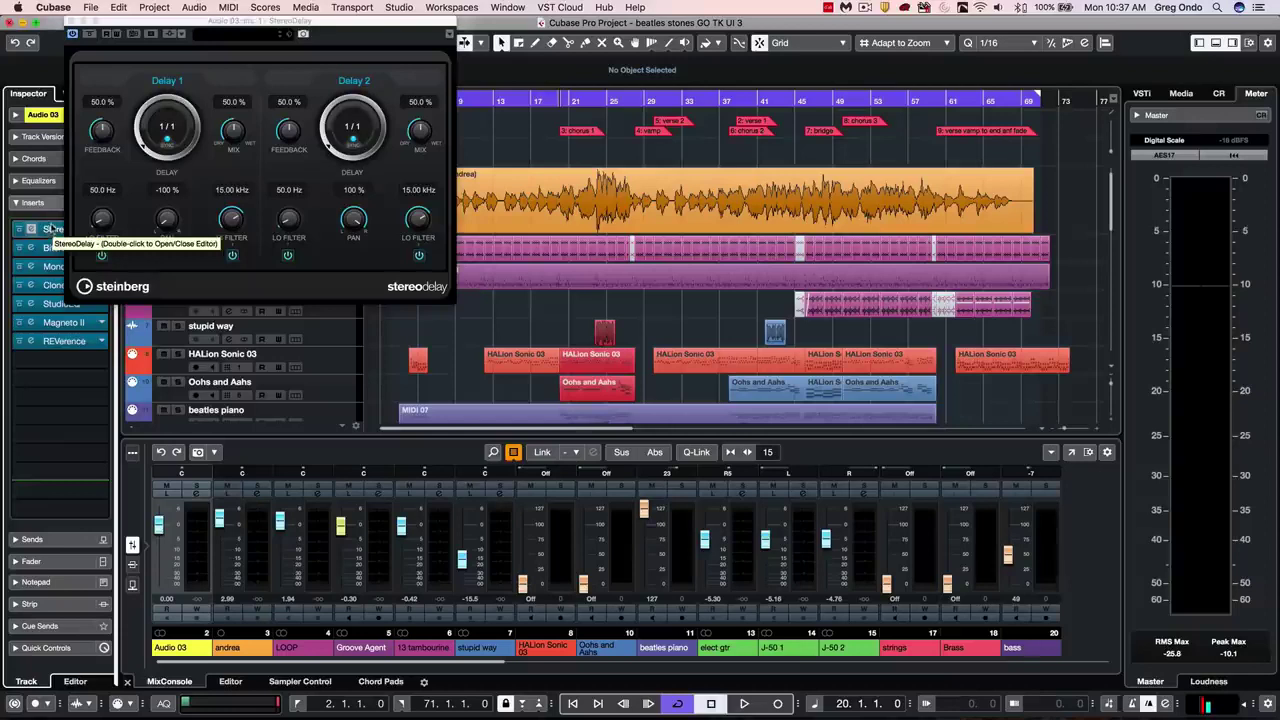
double_click(52, 229)
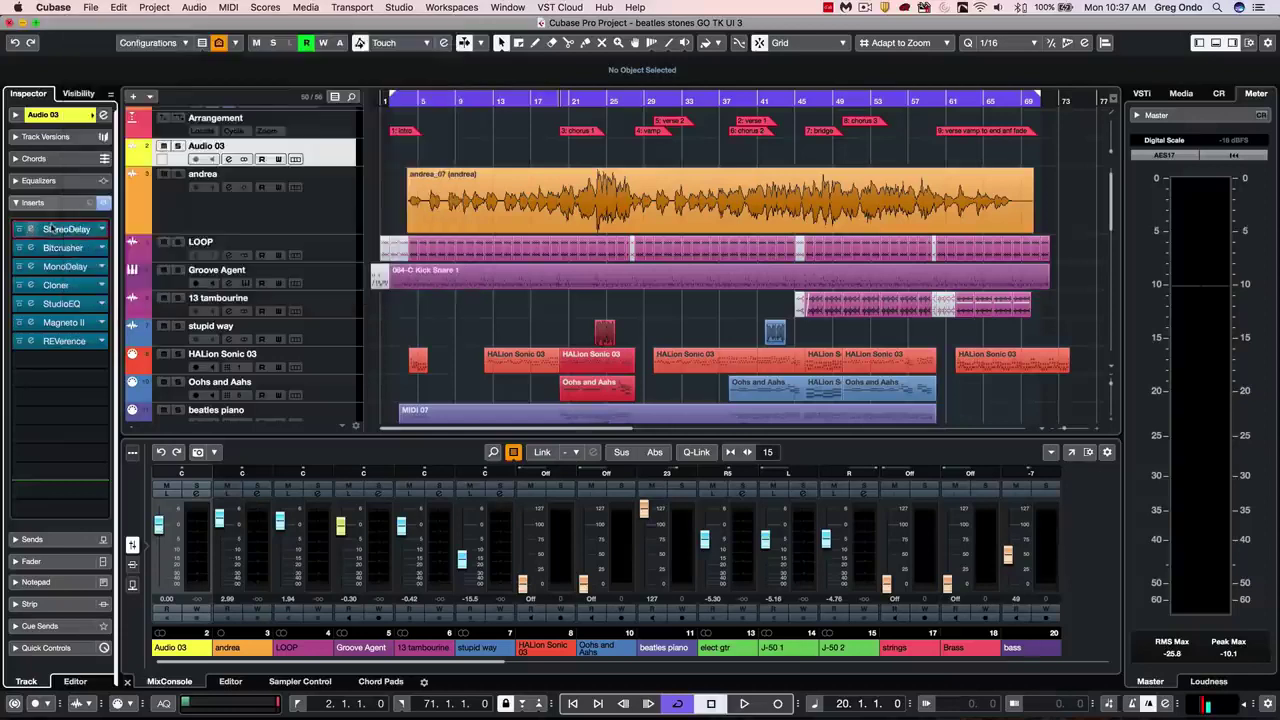
Step: Open andrea's Channel Settings and load Noise Gate and Compressor into the strip modules
click(260, 220)
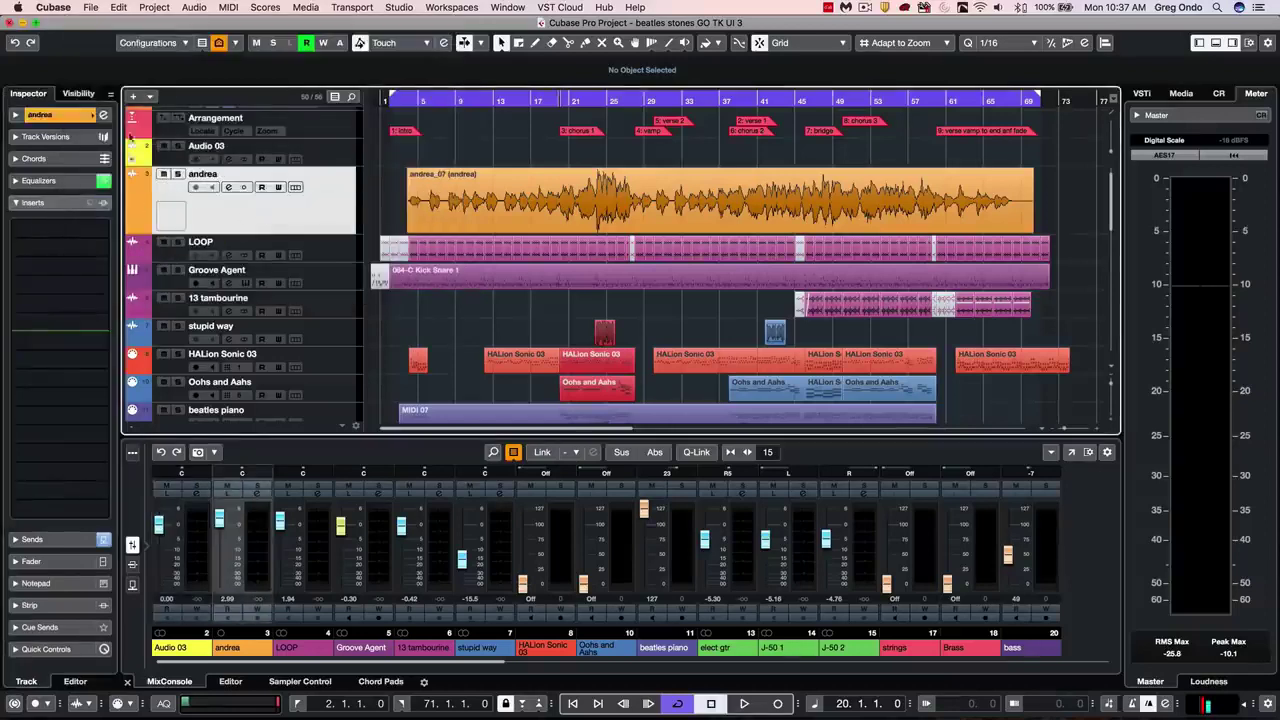
click(103, 115)
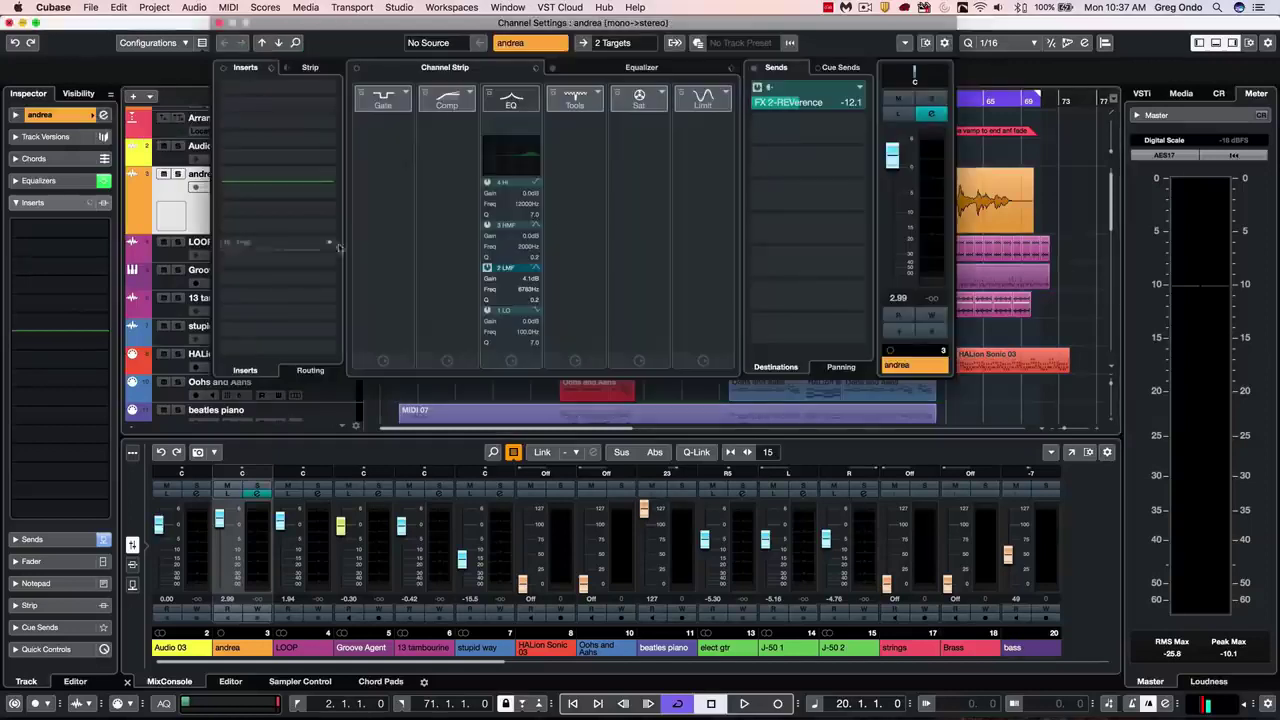
click(615, 68)
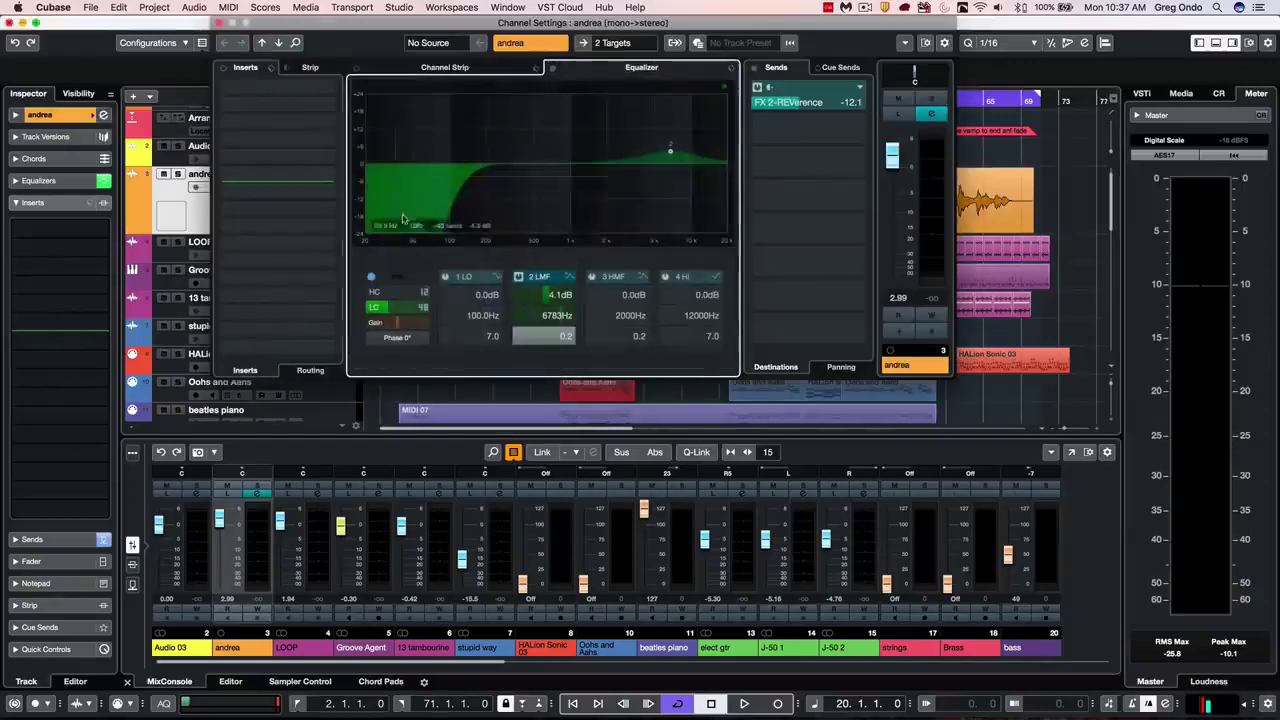
click(464, 66)
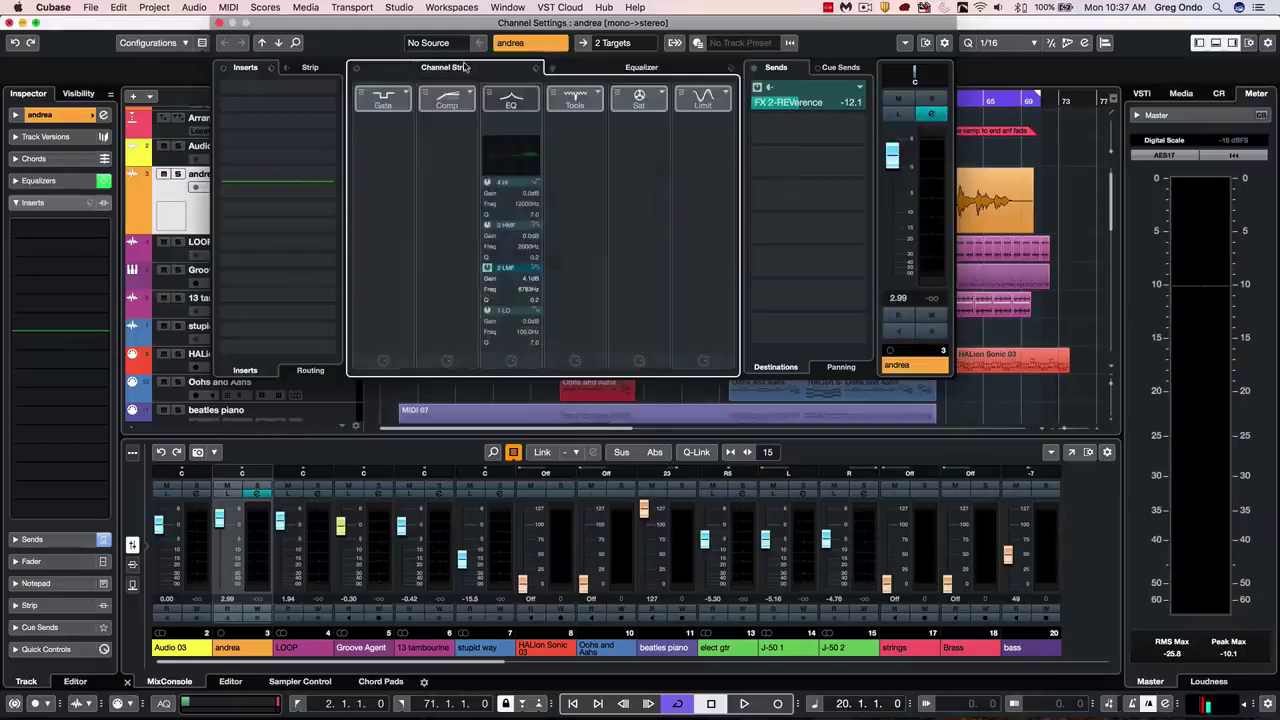
click(403, 94)
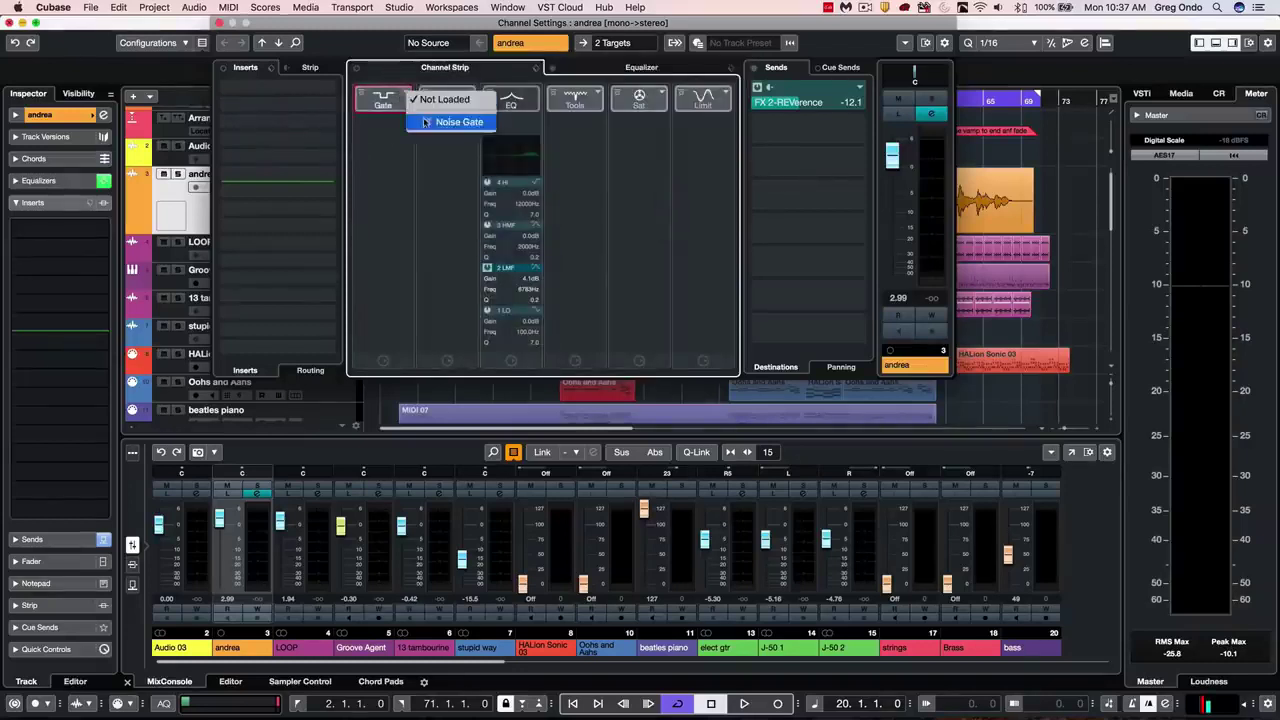
click(422, 122)
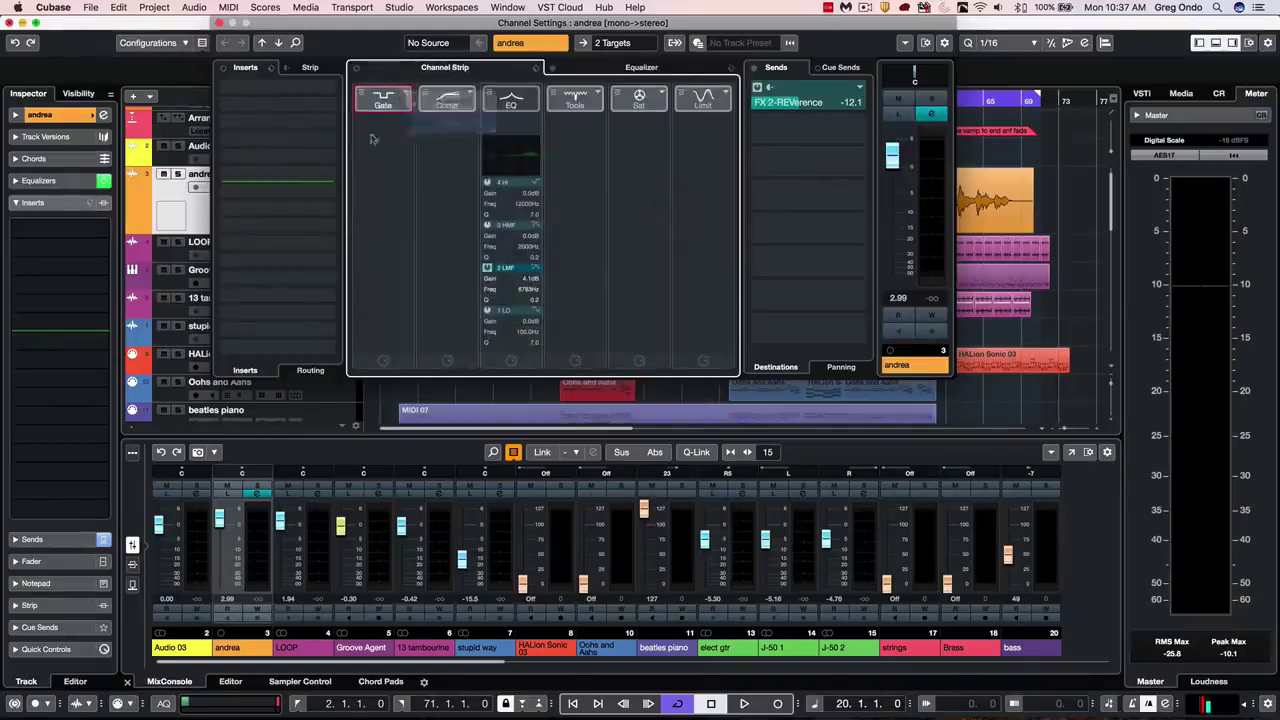
click(466, 96)
click(482, 123)
Step: Load DeEsser, Magneto II and Brickwall into the tools, saturation and limiter modules
click(592, 94)
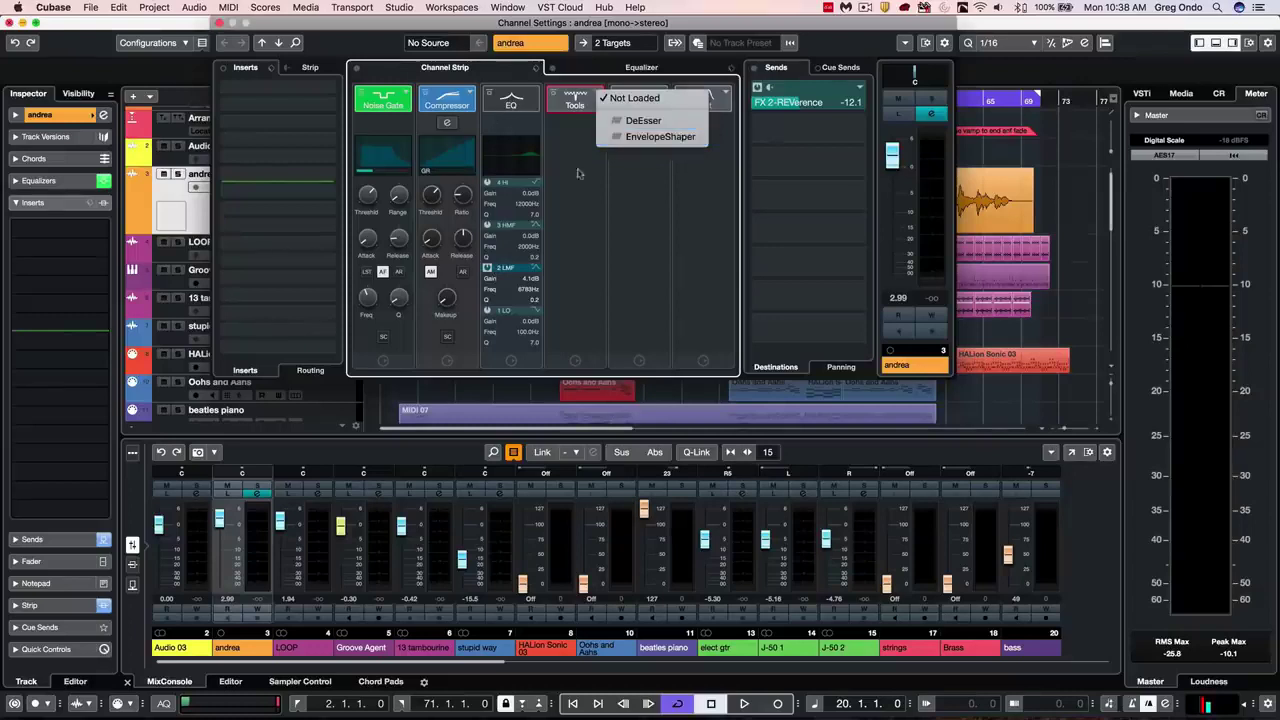
click(643, 121)
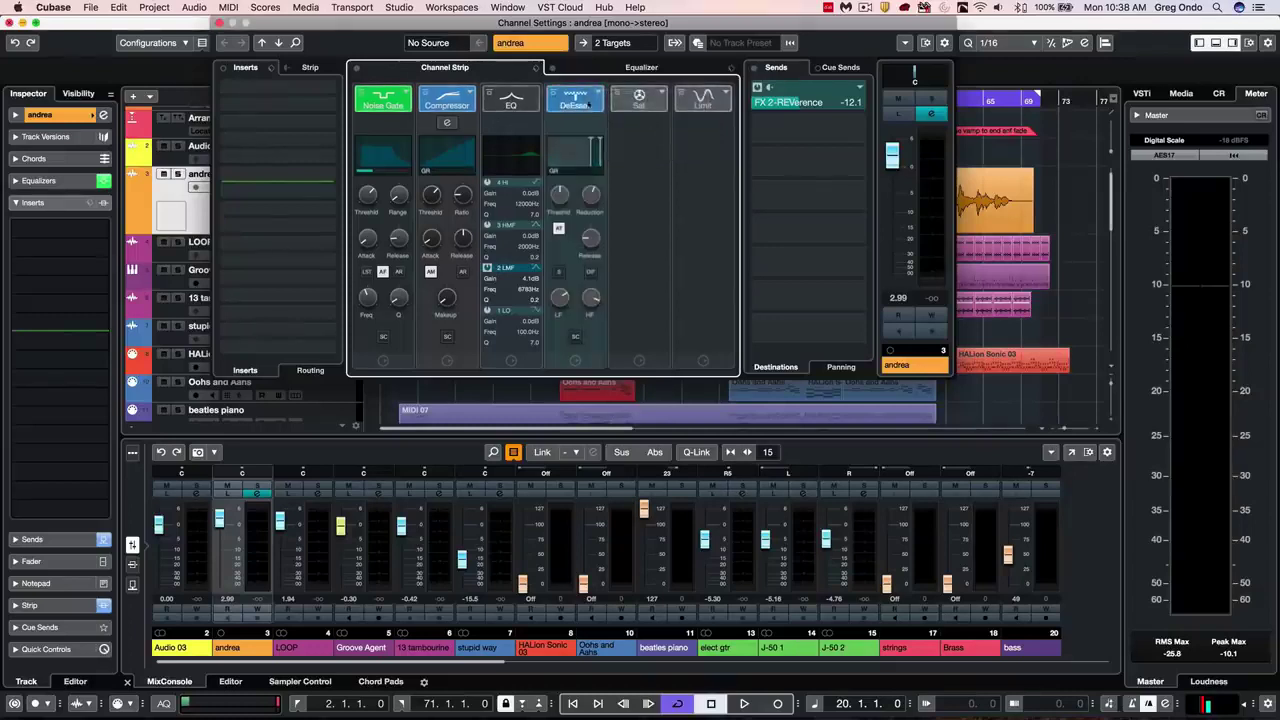
click(594, 94)
click(656, 102)
click(657, 98)
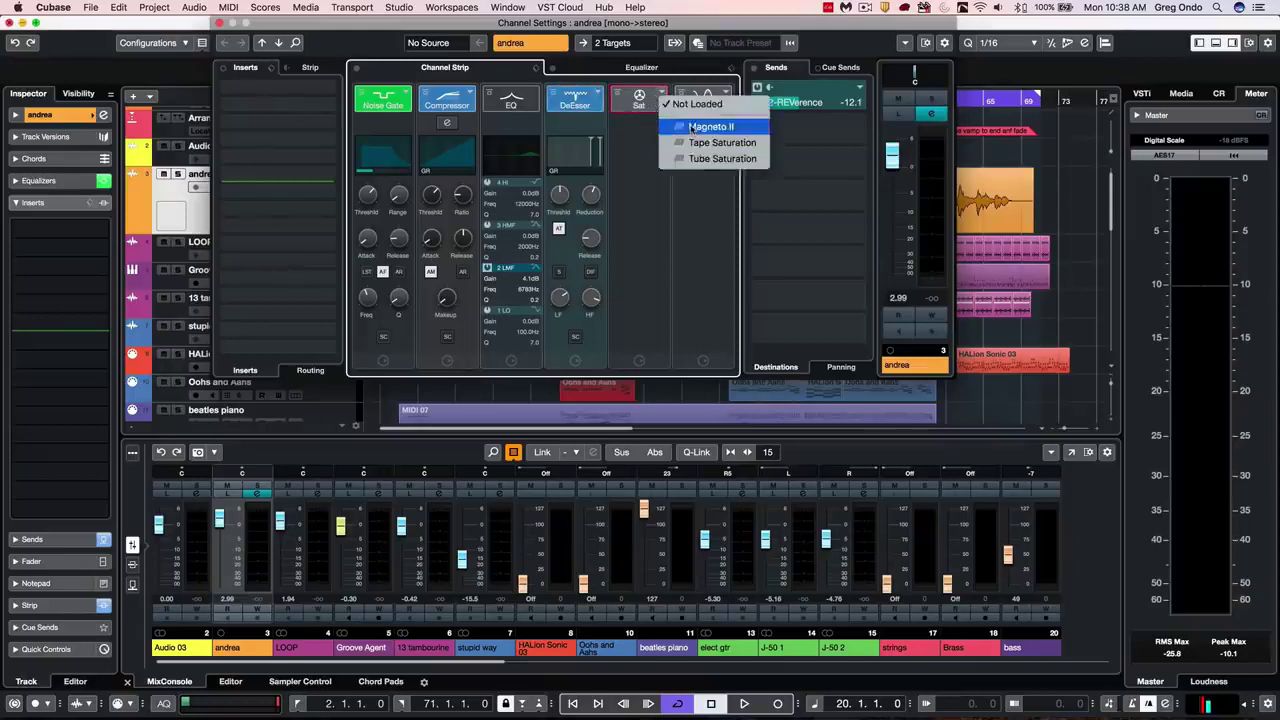
click(692, 128)
click(703, 96)
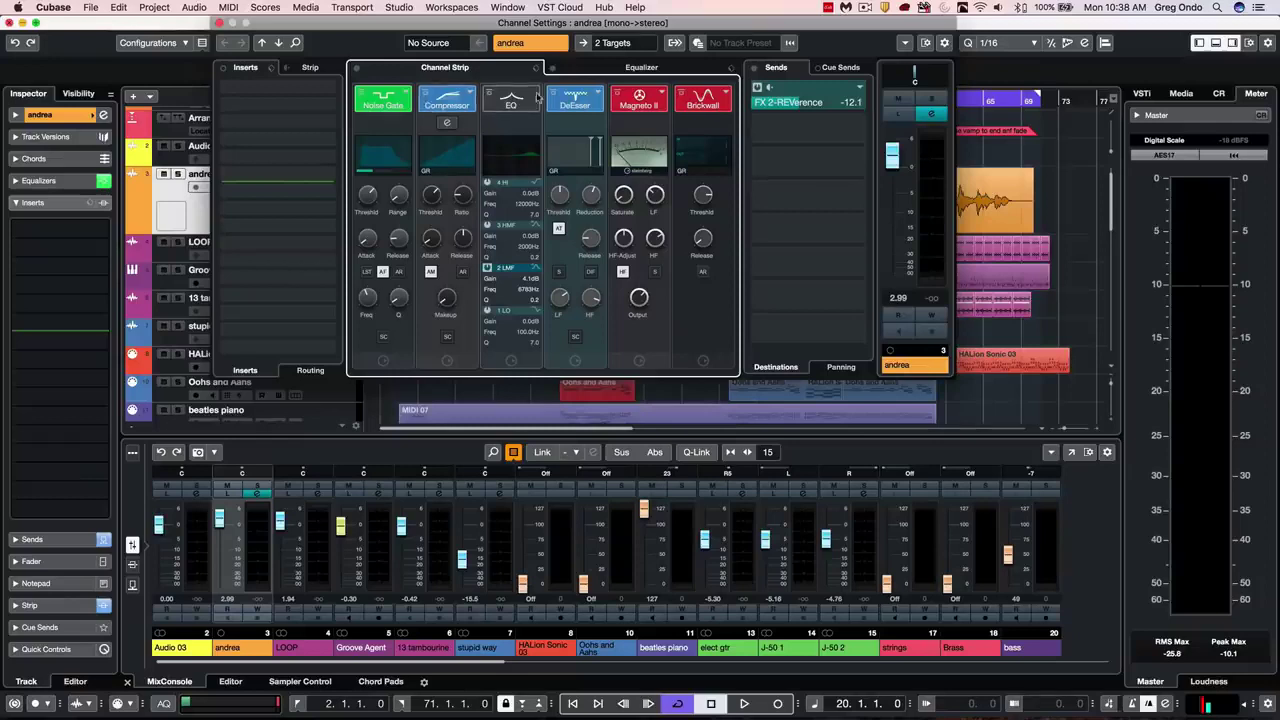
mouse_move(385, 103)
mouse_down()
mouse_move(513, 100)
mouse_move(395, 115)
mouse_up()
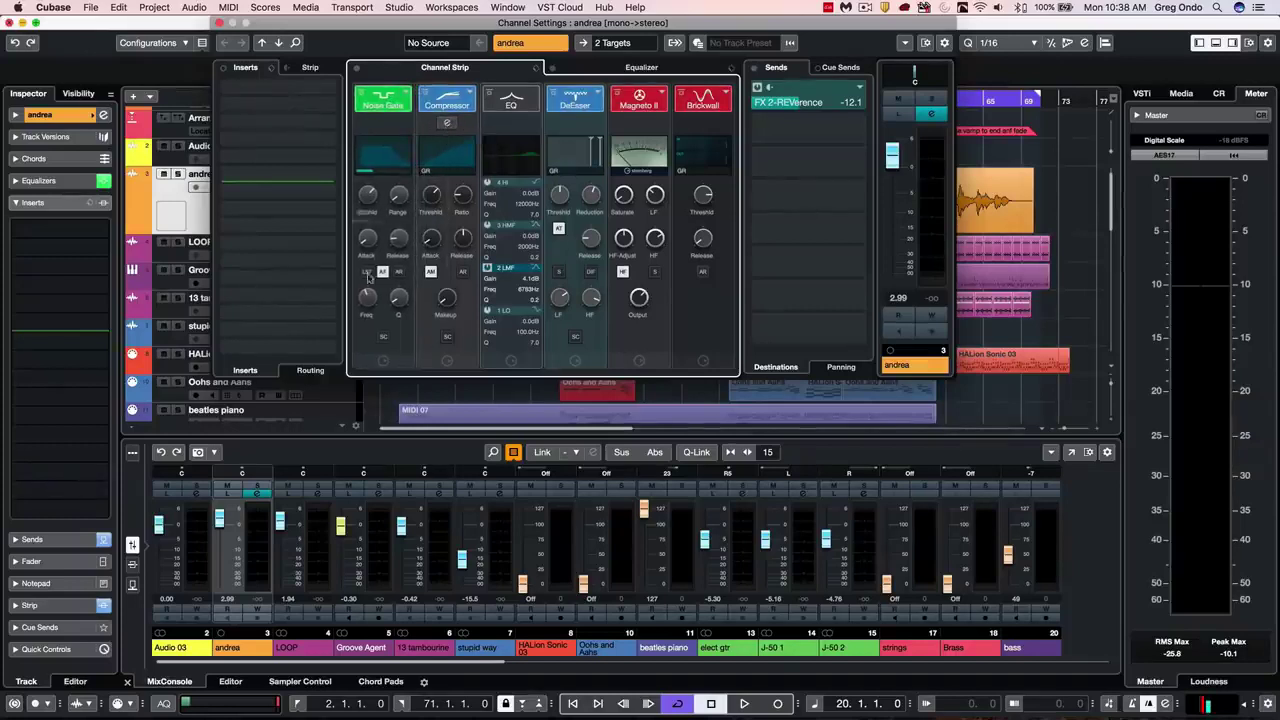
Step: Compare the Standard, Tube and Vintage compressor editors, leave Vintage Compressor, and close Channel Settings
click(445, 124)
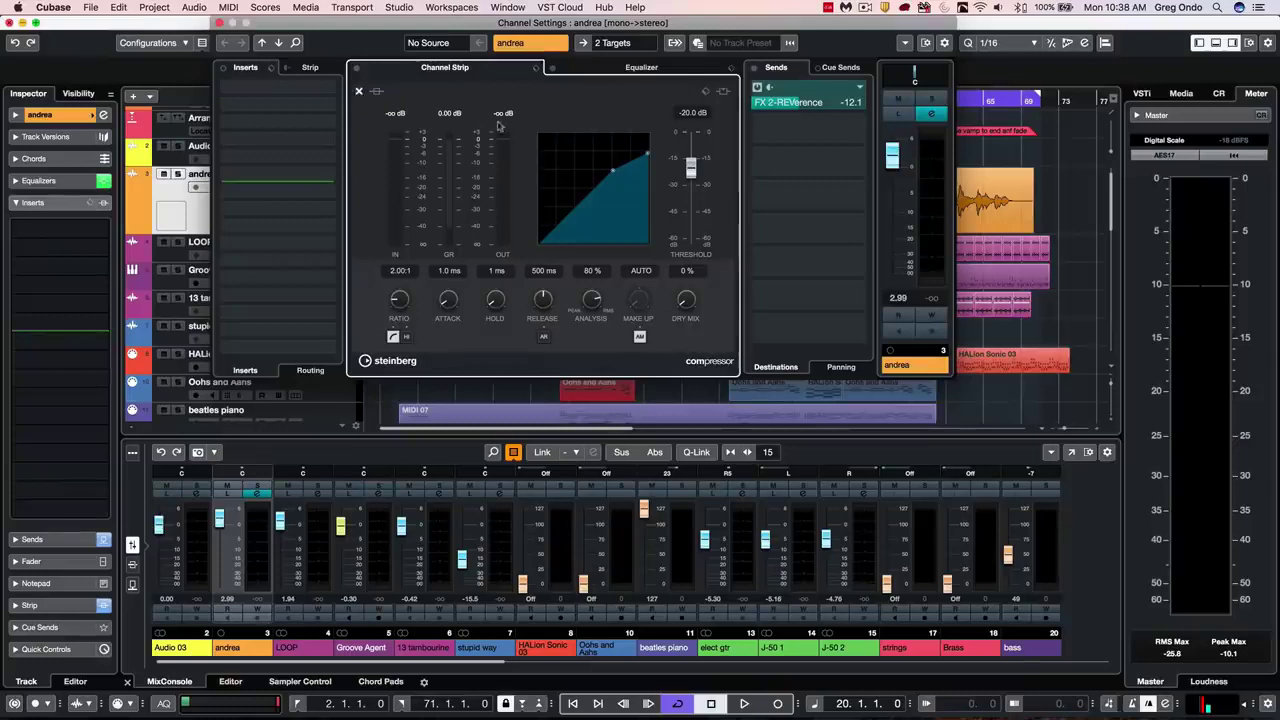
click(359, 92)
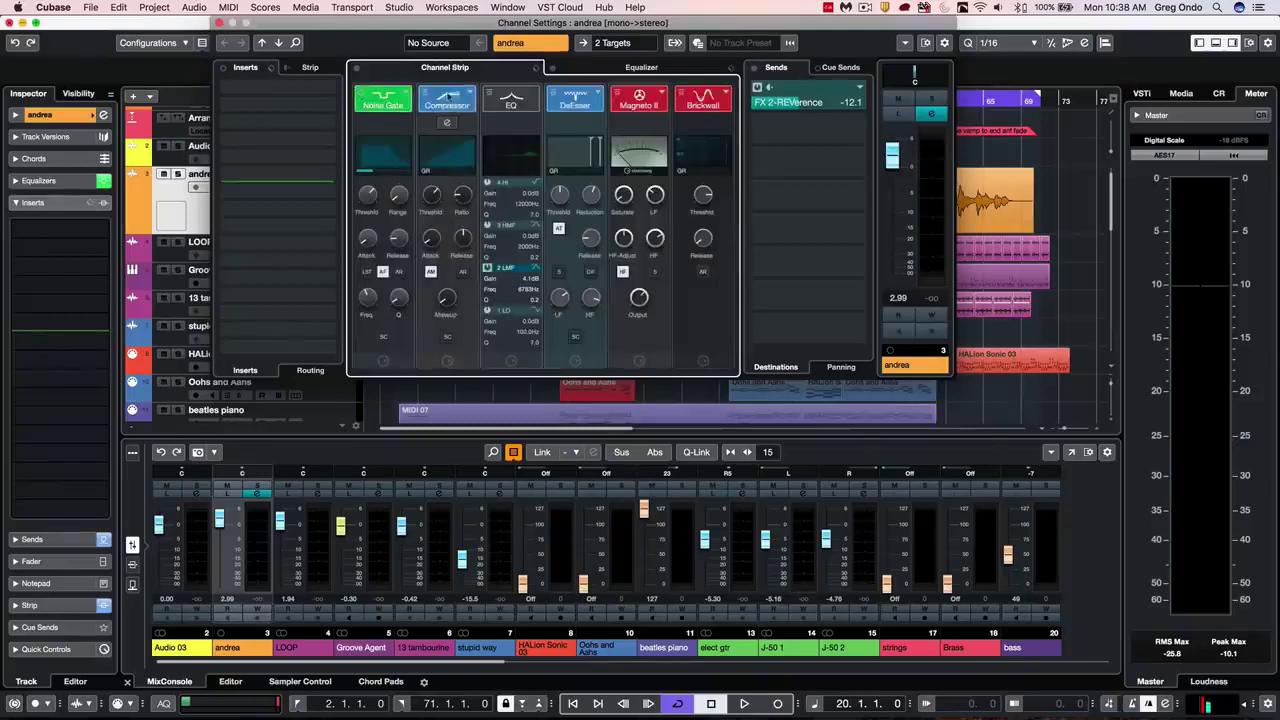
click(462, 95)
click(477, 117)
click(446, 122)
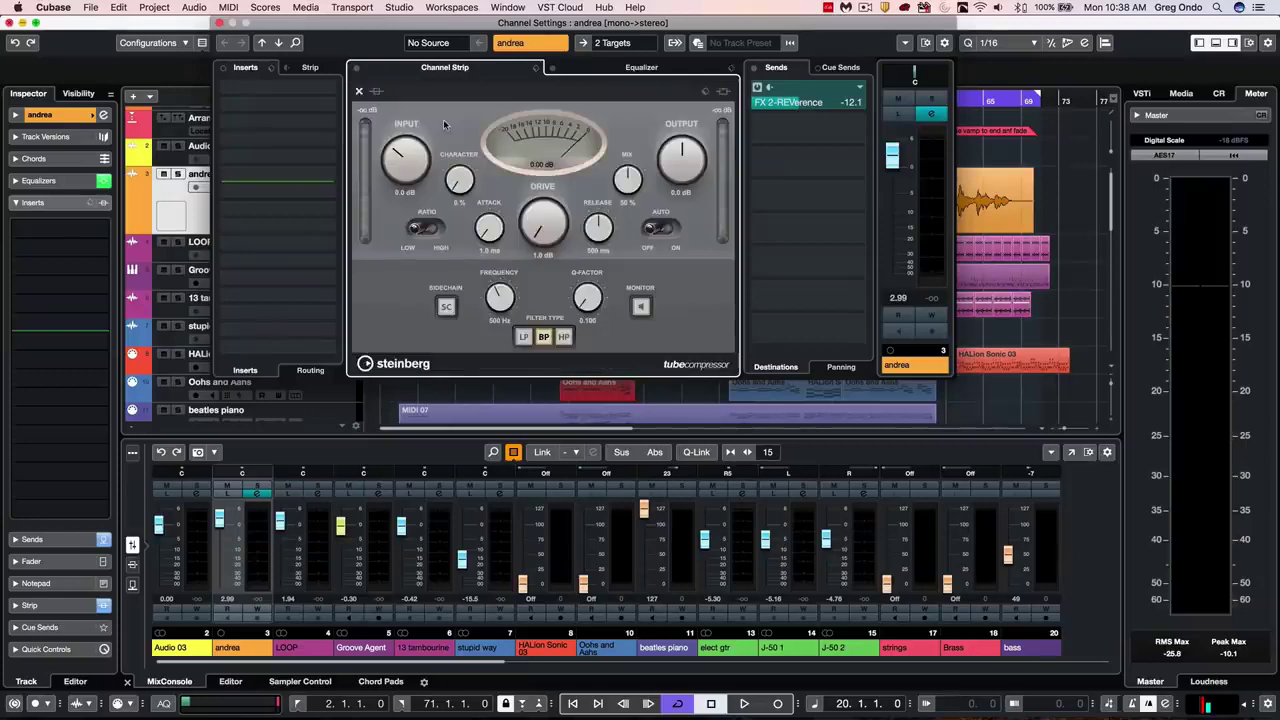
click(357, 90)
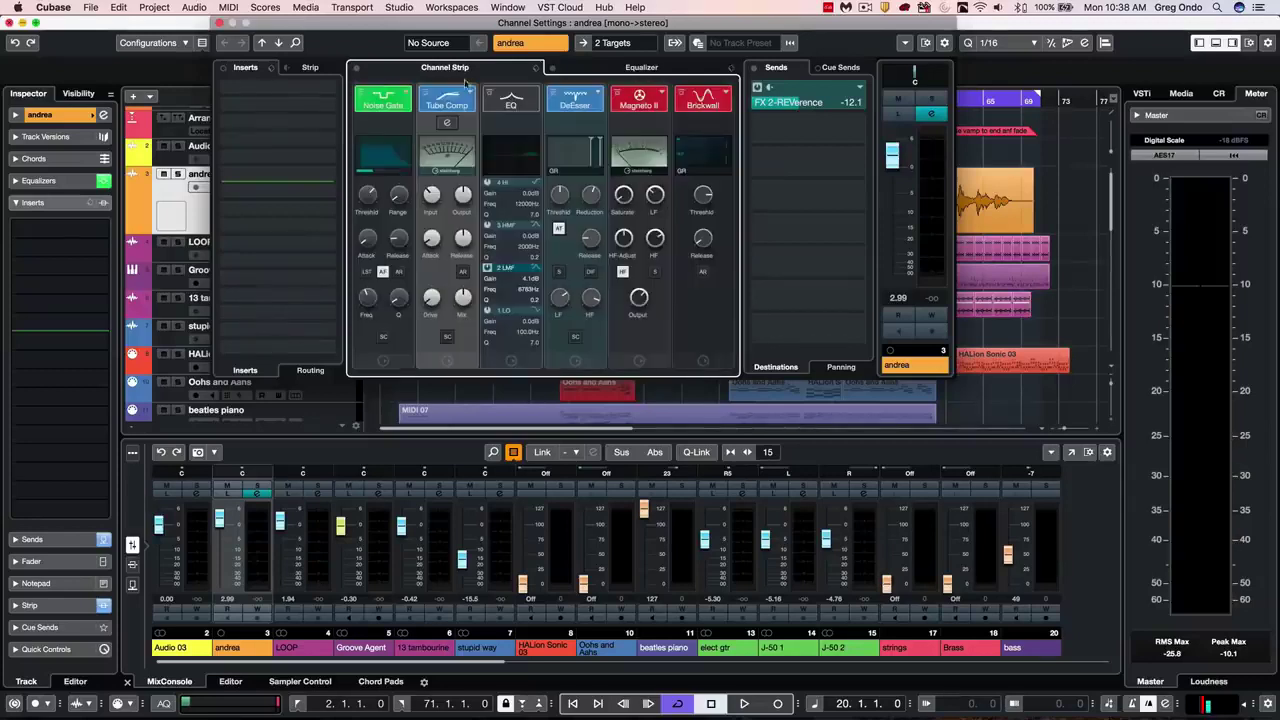
click(467, 92)
click(479, 111)
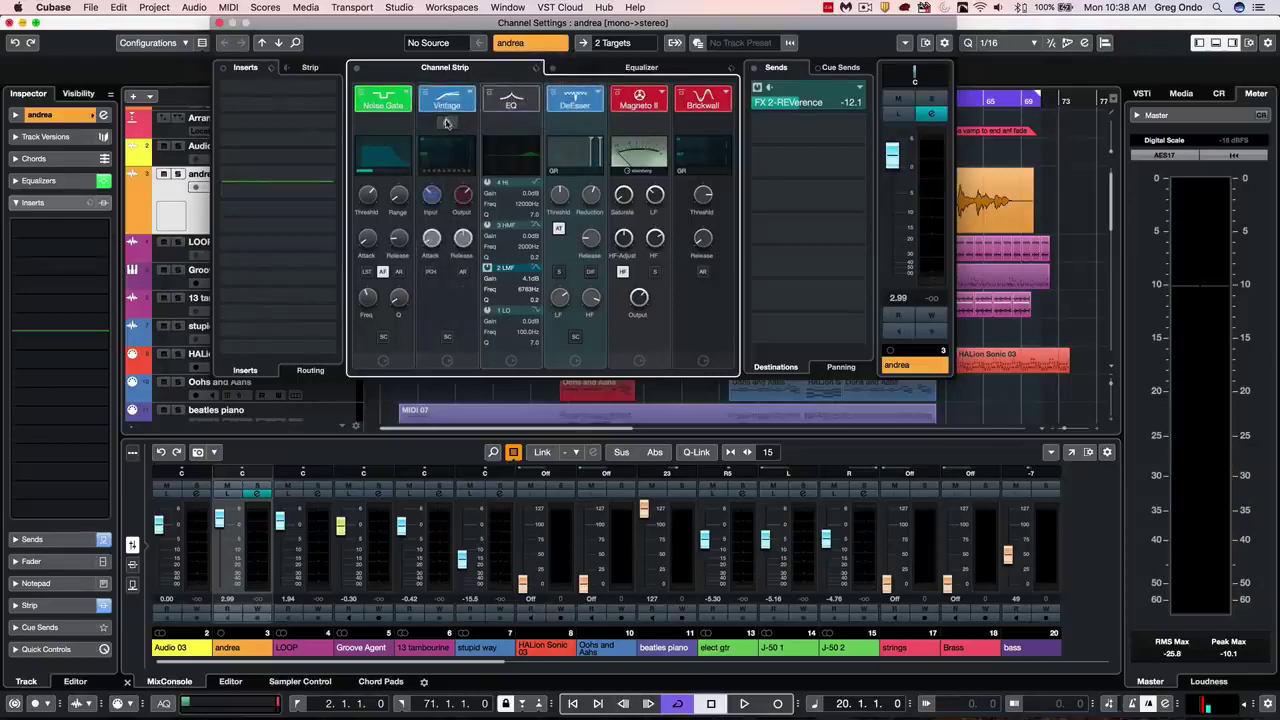
click(447, 123)
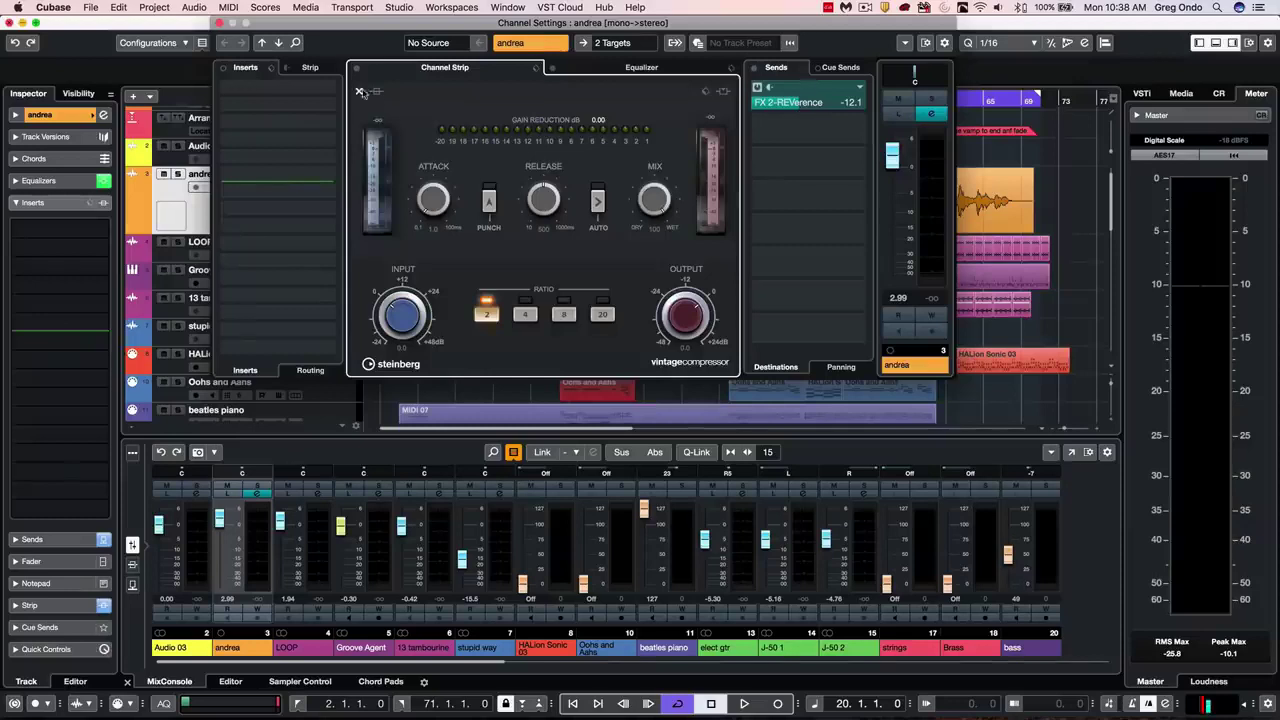
click(360, 92)
click(219, 22)
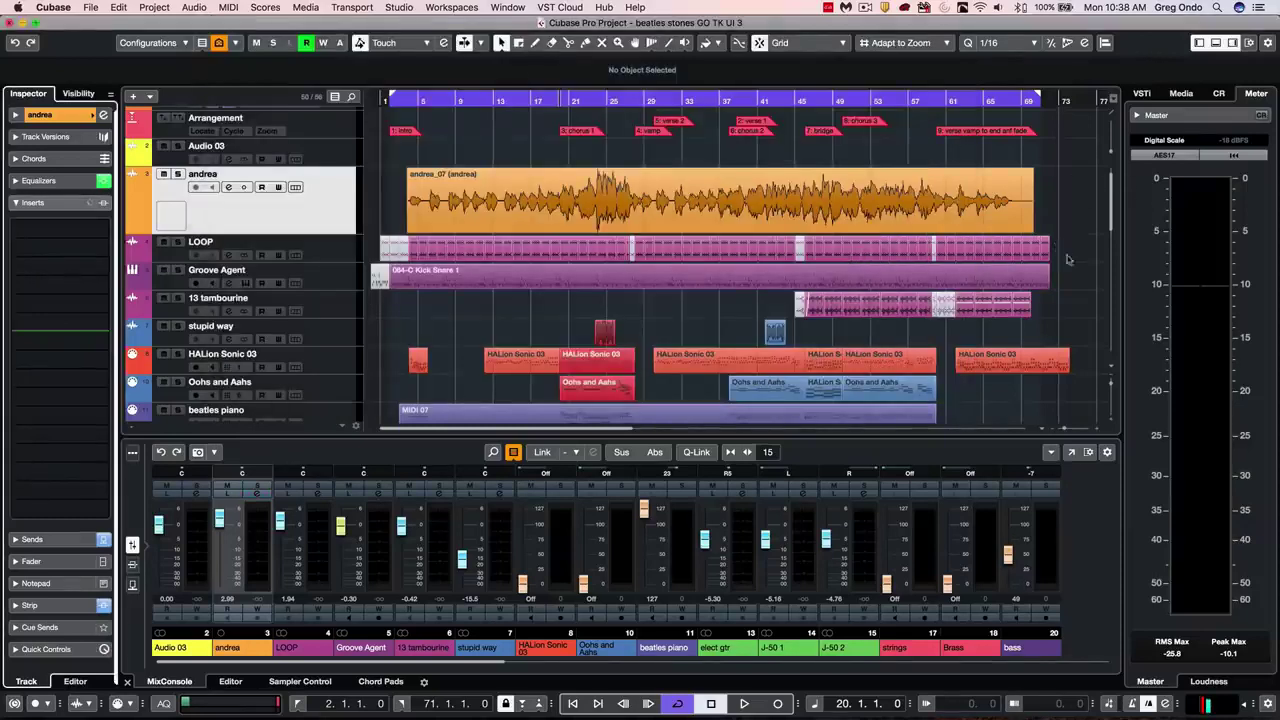
Step: Open VST Instruments in the Media browser and try expanding and collapsing its categories
click(1181, 93)
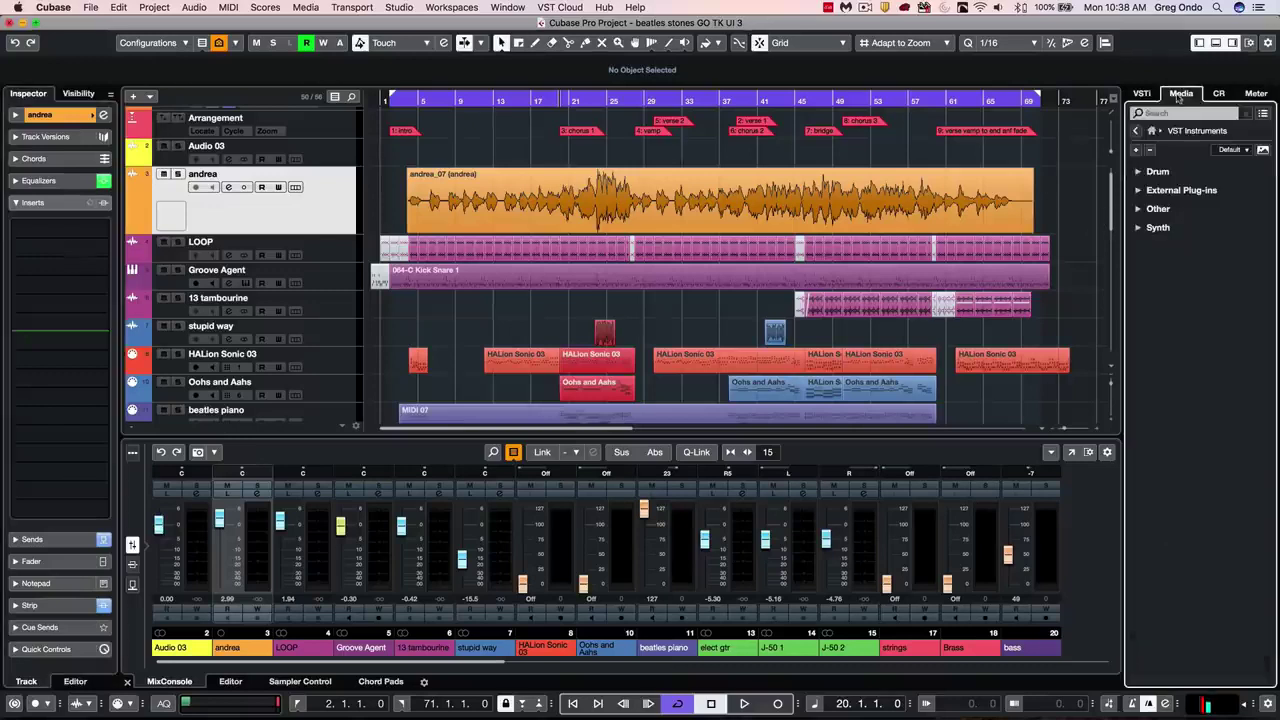
click(1136, 131)
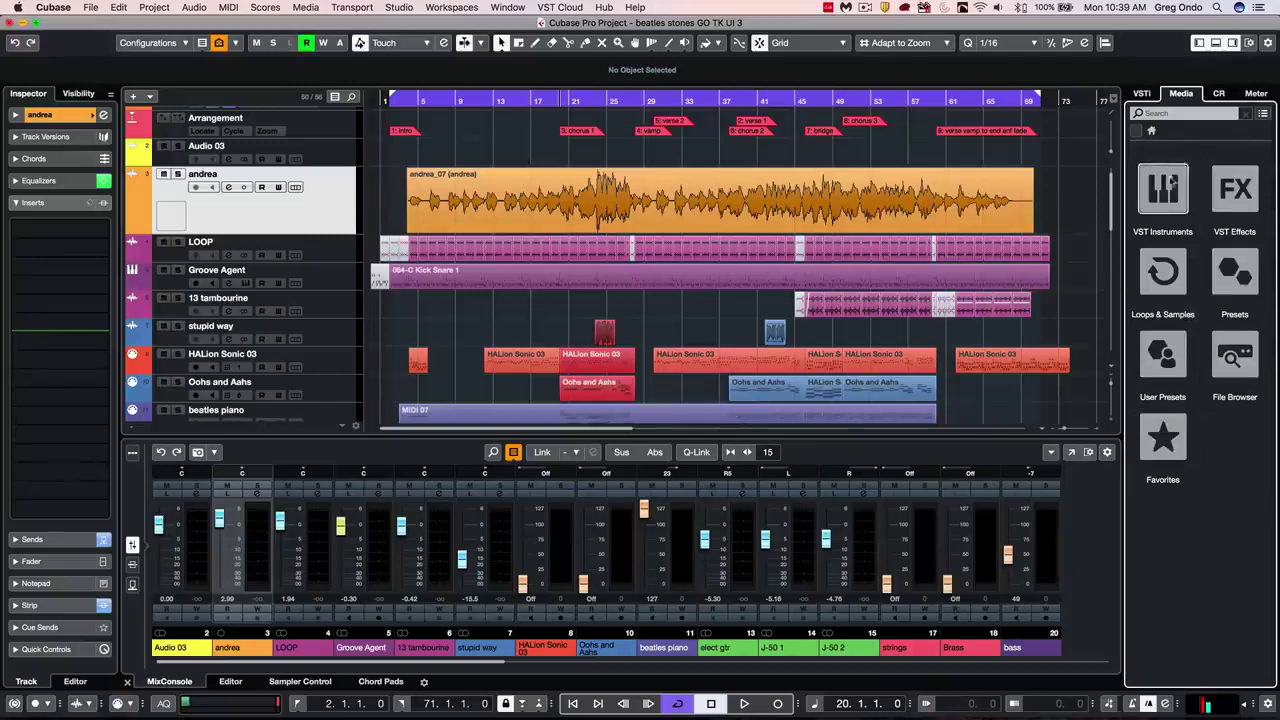
click(1168, 183)
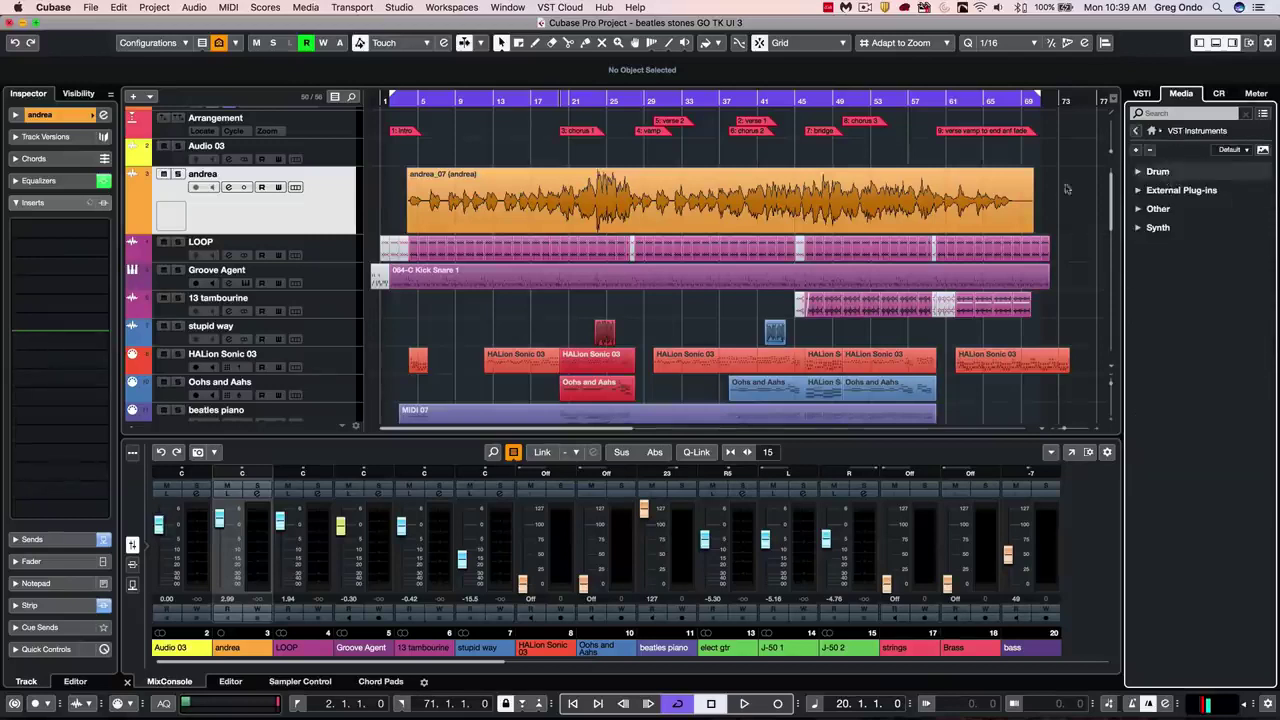
click(1229, 149)
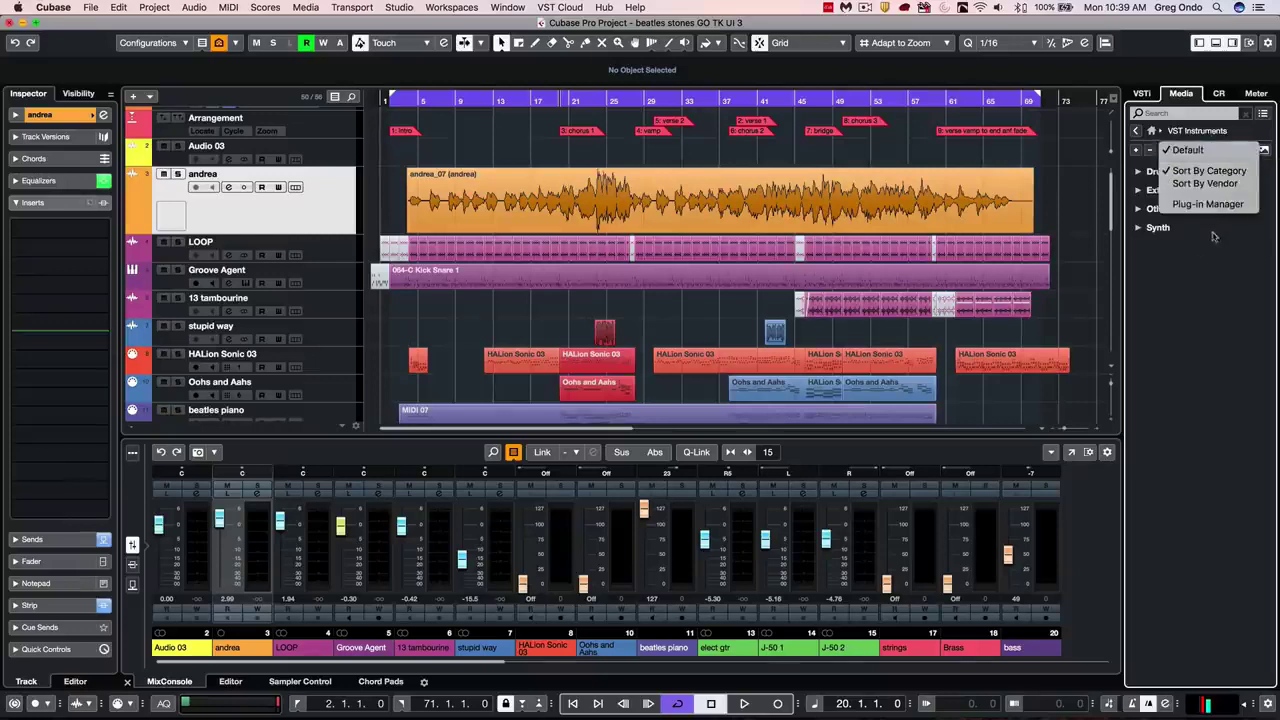
click(1204, 262)
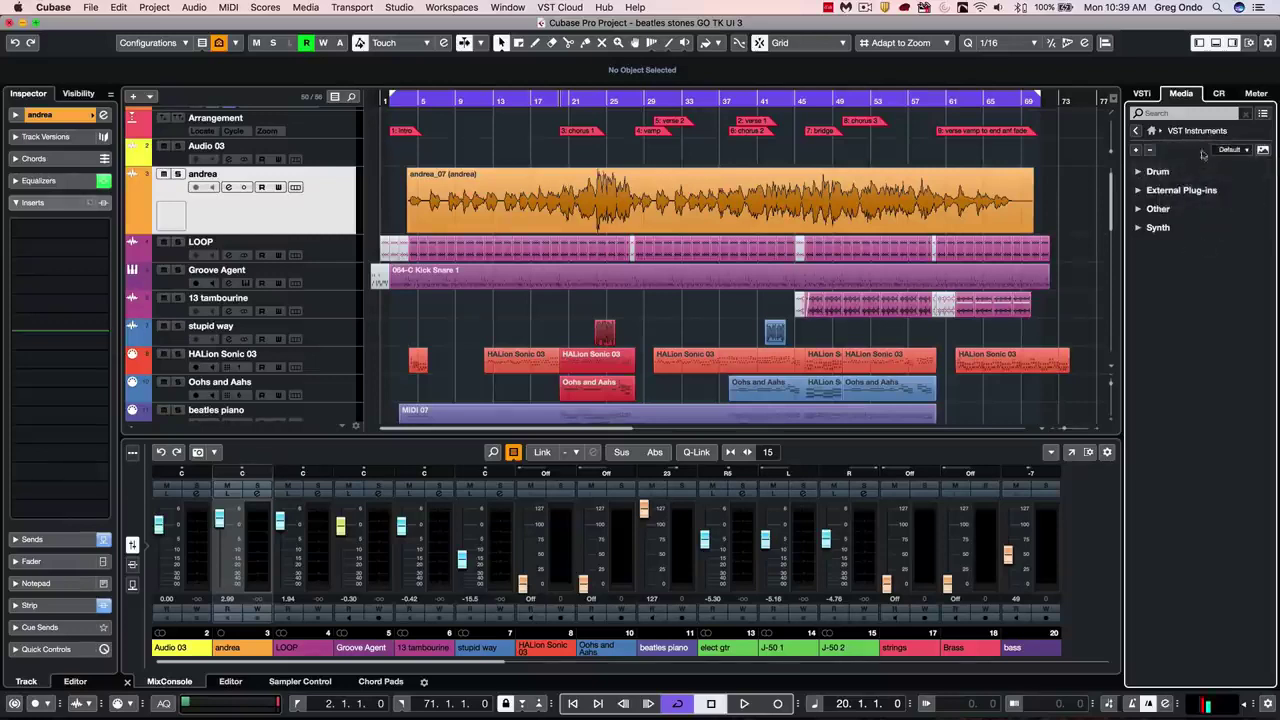
click(1136, 150)
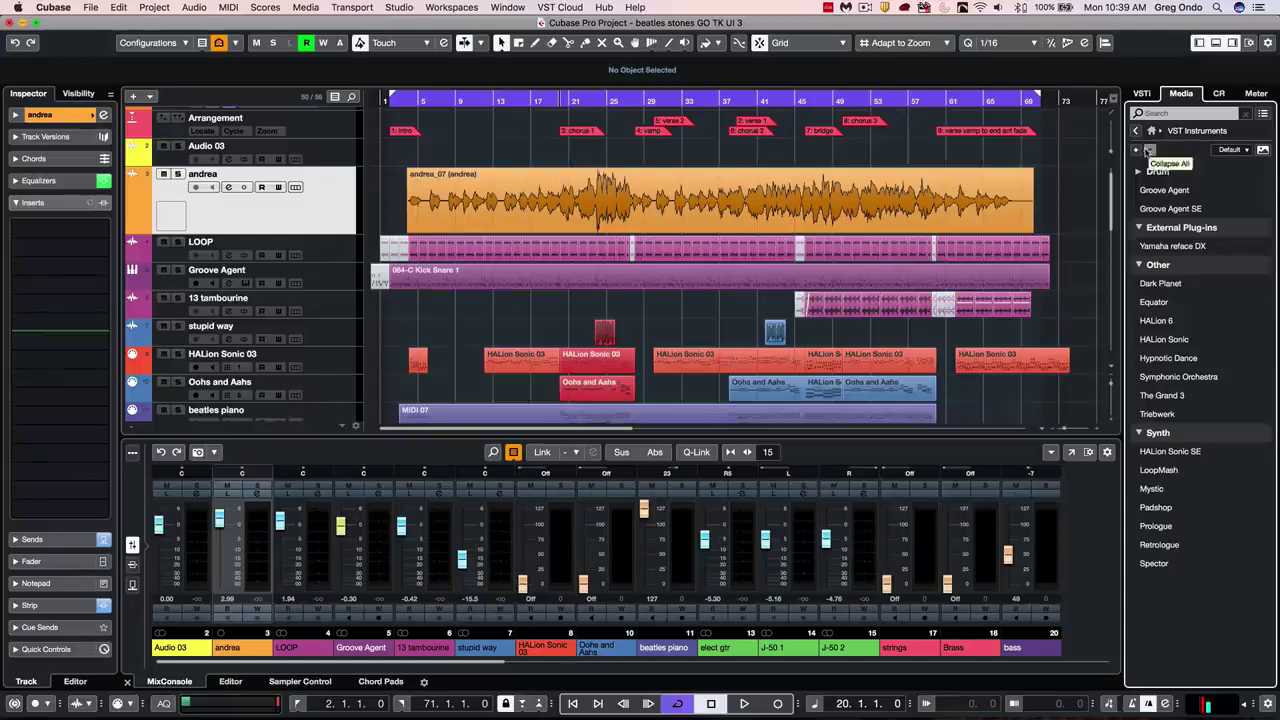
click(1149, 150)
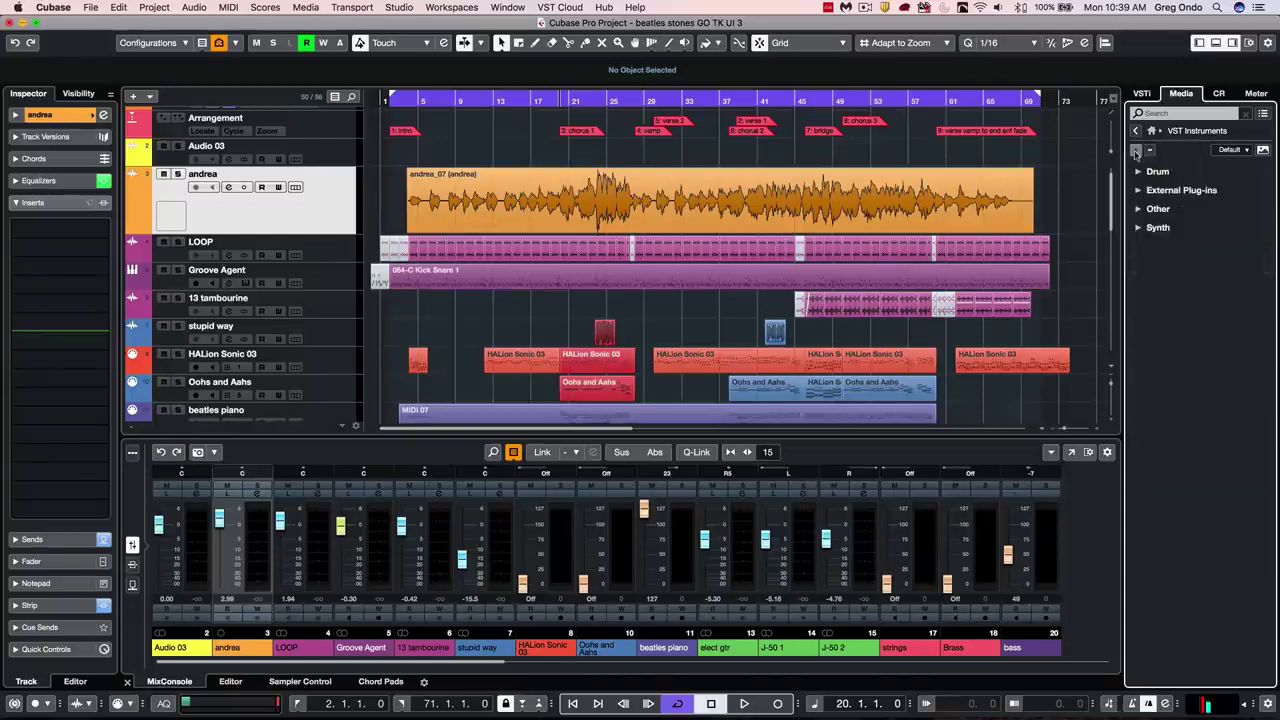
click(1136, 150)
click(1149, 150)
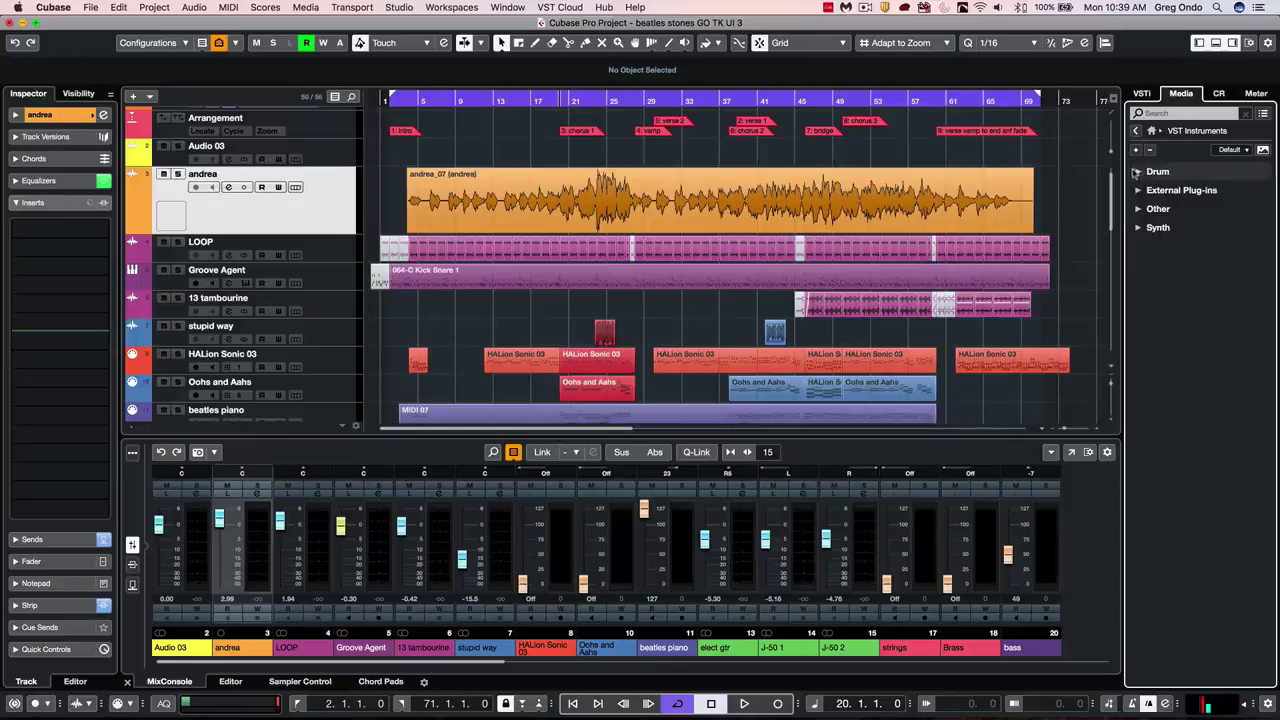
click(1137, 172)
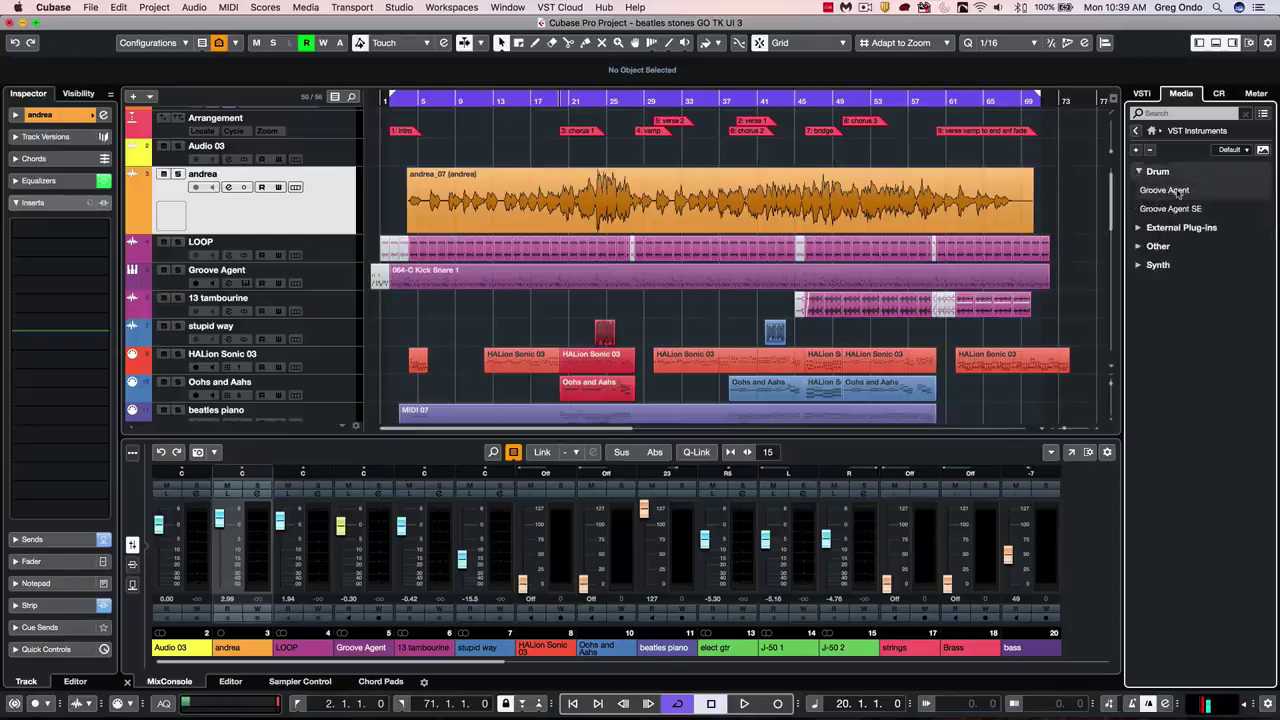
click(1160, 246)
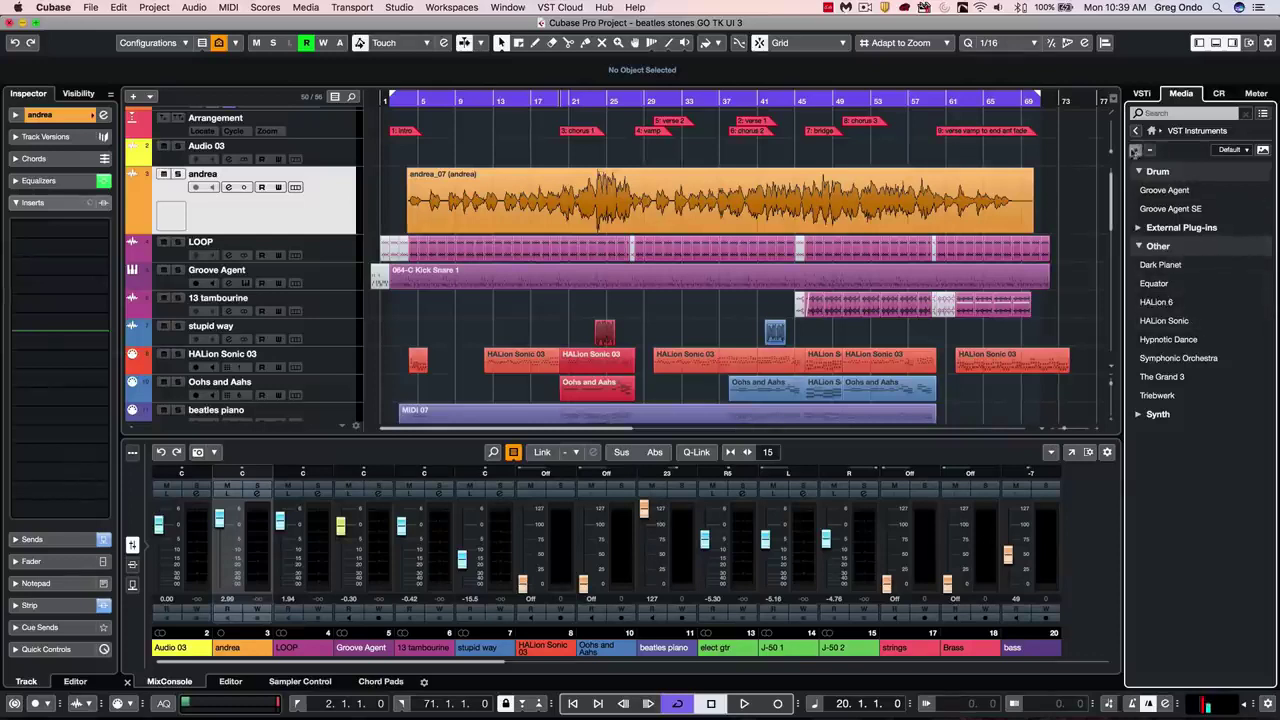
click(1136, 150)
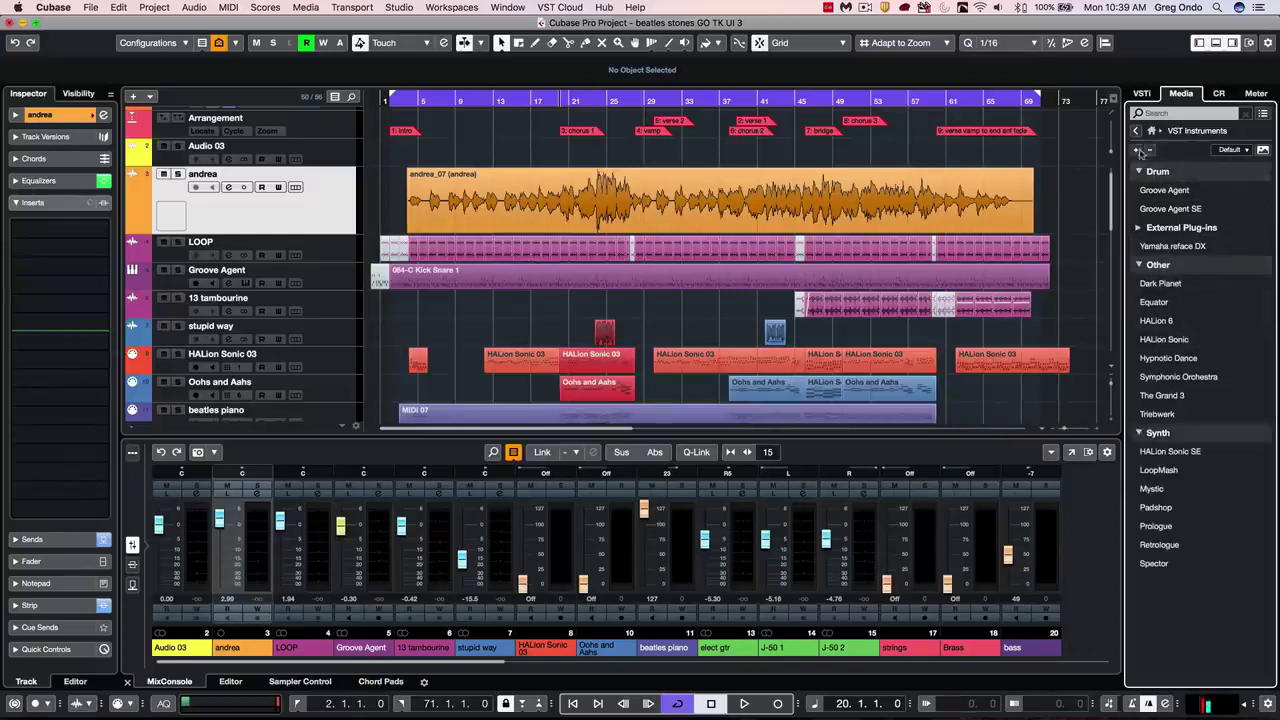
click(1150, 149)
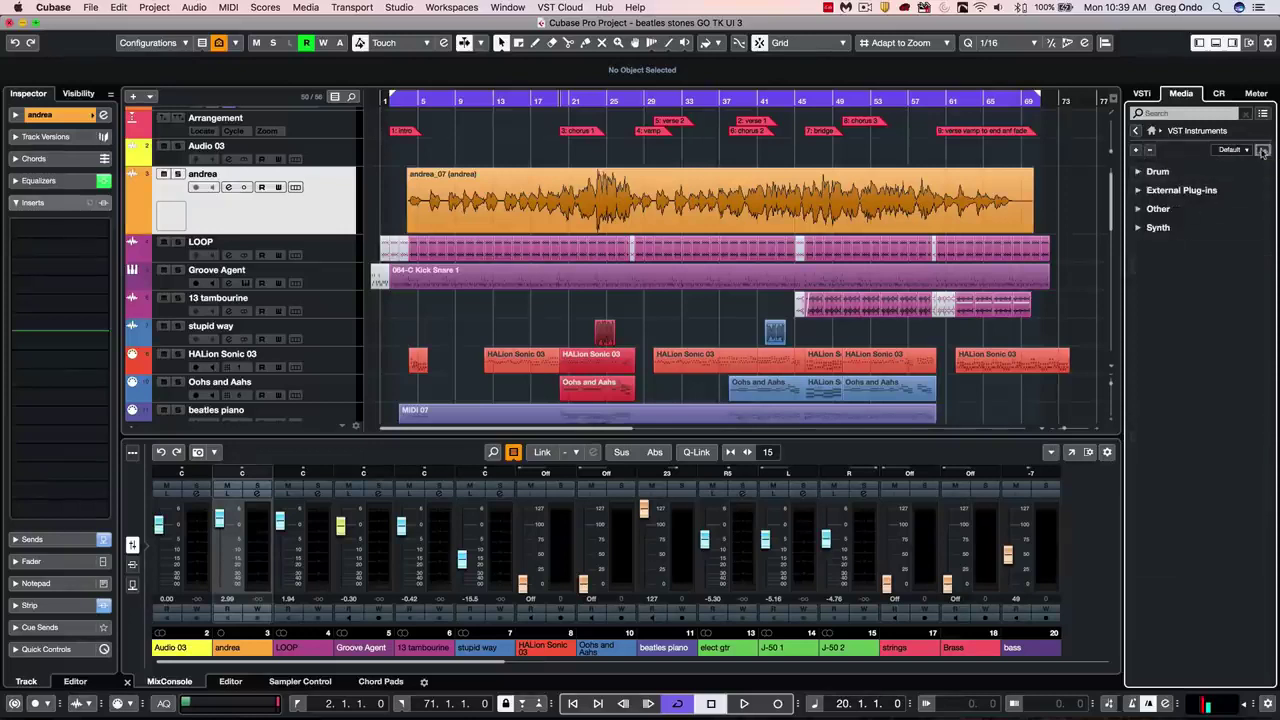
Step: Preview the instruments as thumbnails with all categories expanded, then return to the text list
click(1262, 150)
click(1135, 150)
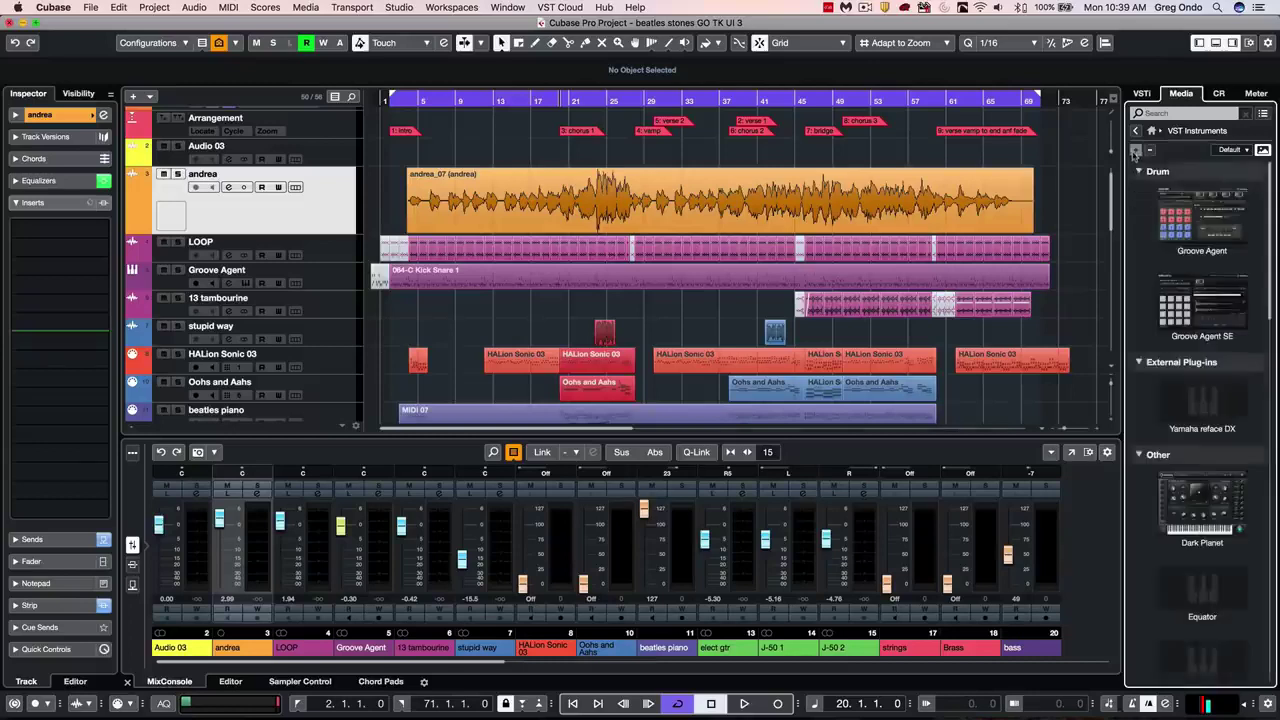
scroll(1171, 366, down, 10)
scroll(1171, 366, down, 15)
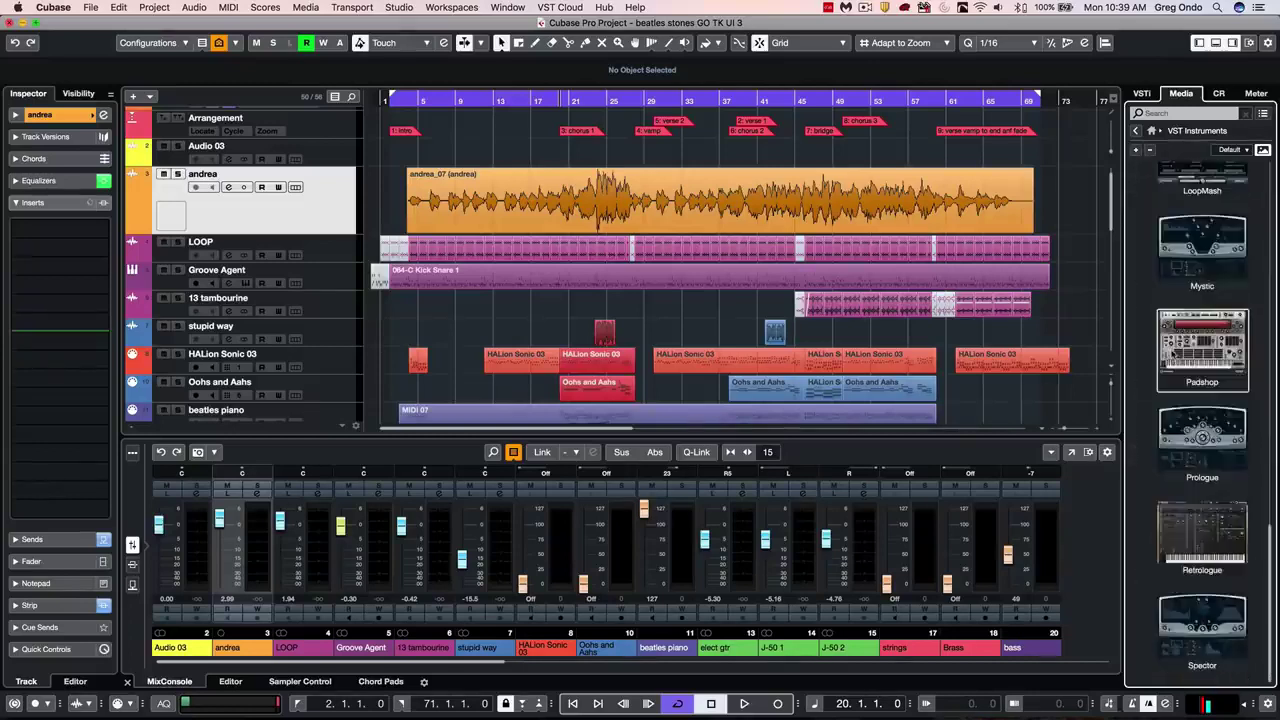
scroll(1172, 354, up, 20)
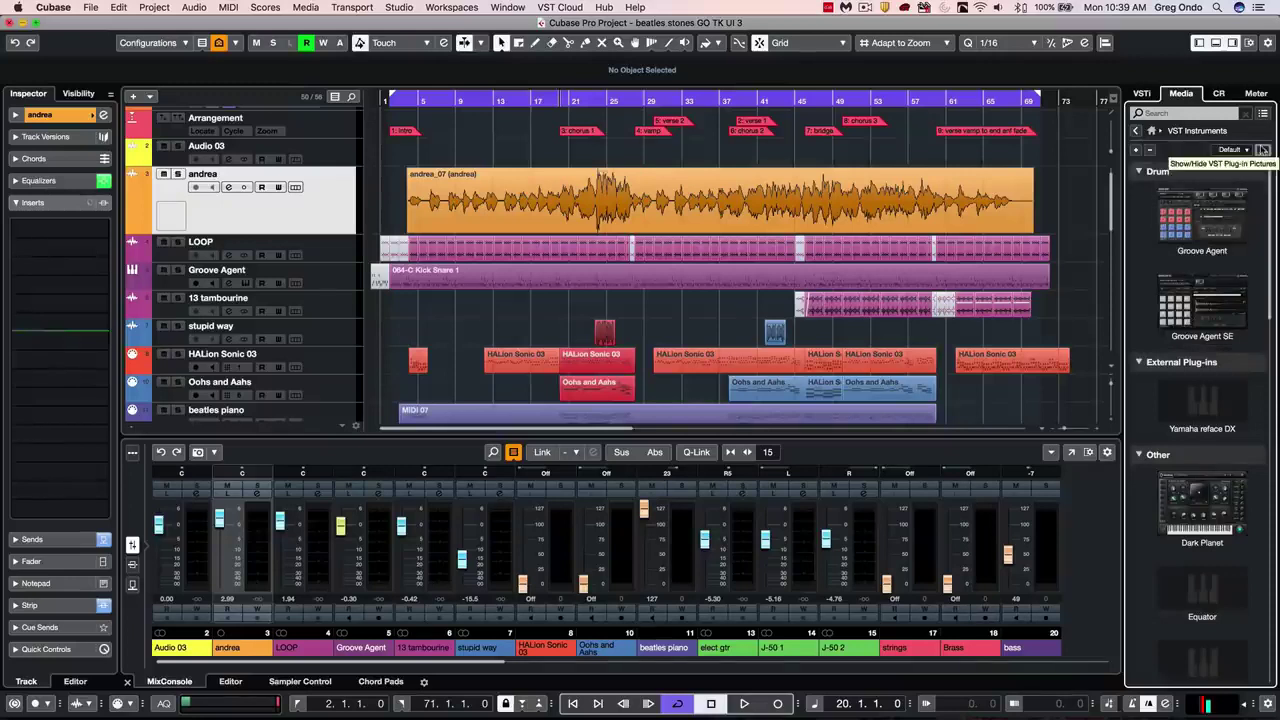
click(1263, 149)
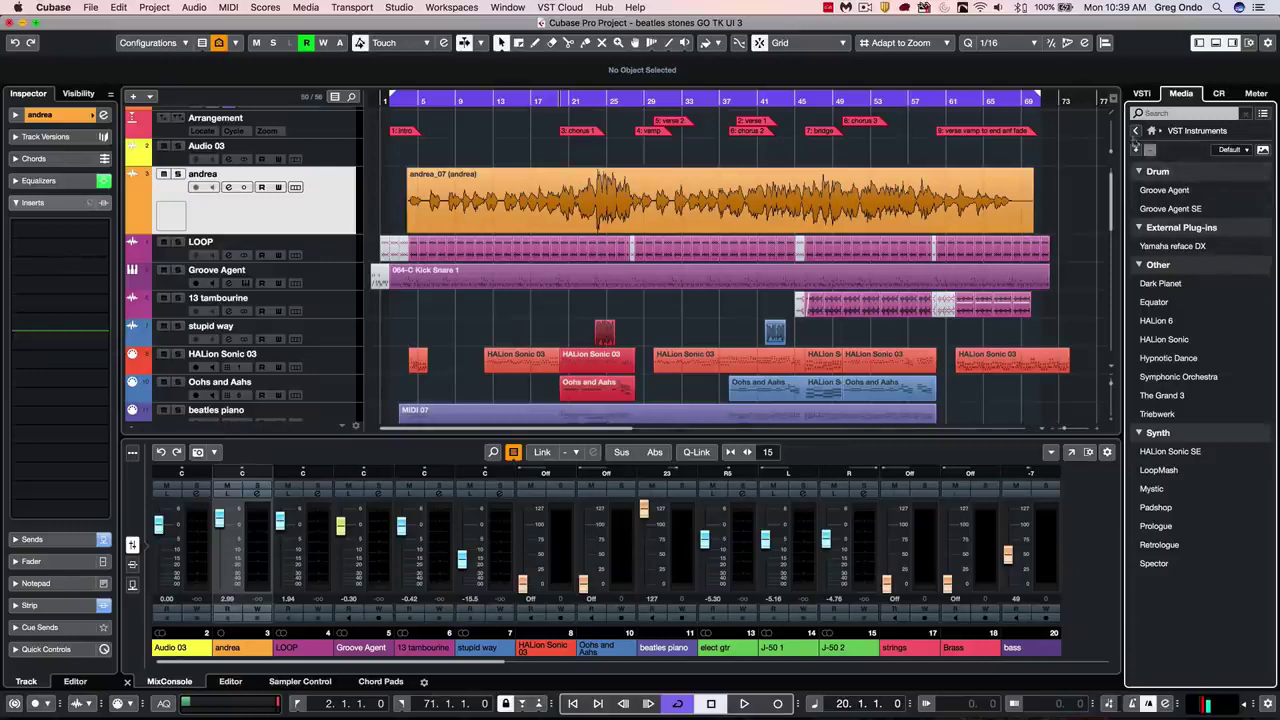
Step: Open VST Effects, expand the Delay category and toggle the picture view on and off
click(1136, 131)
click(1217, 180)
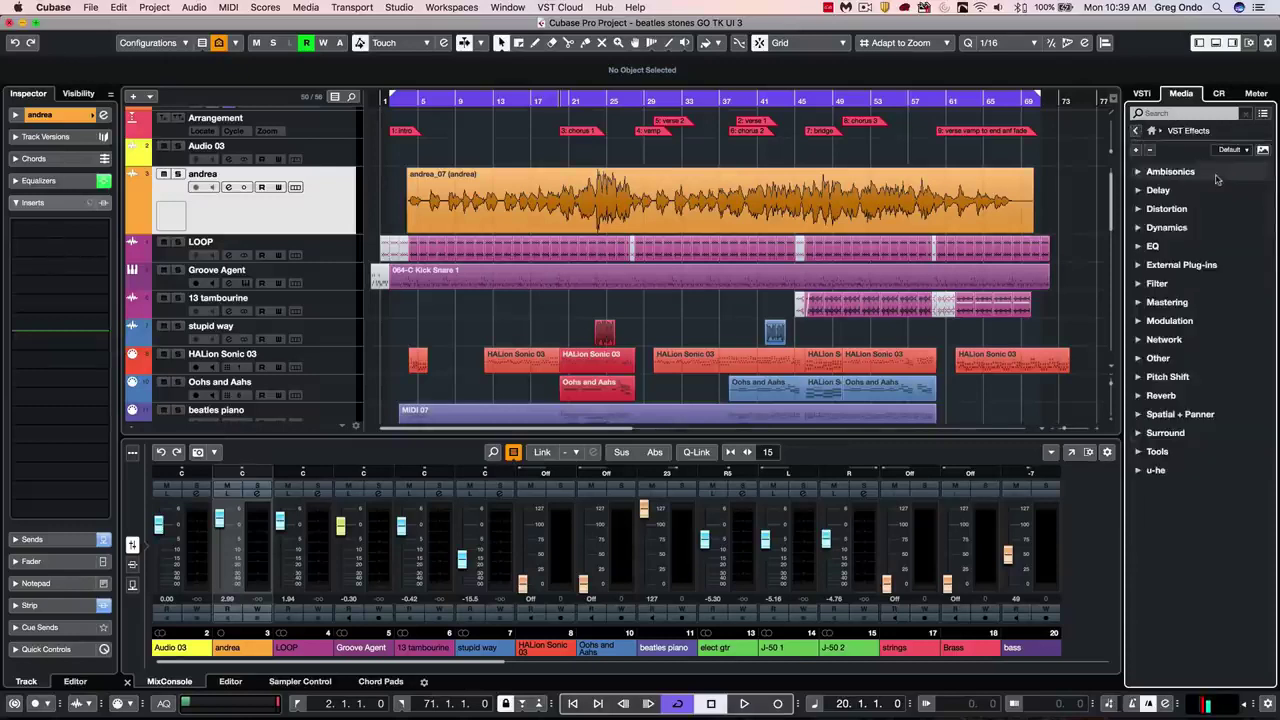
click(1139, 190)
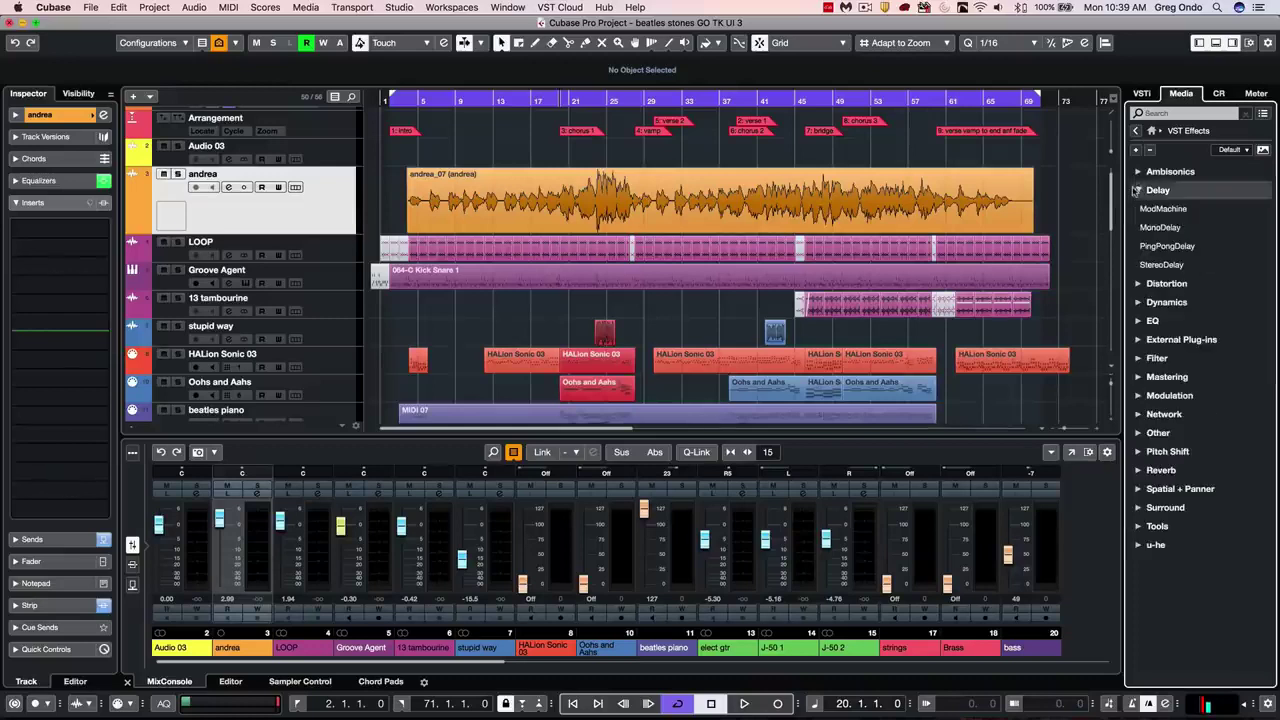
click(1259, 149)
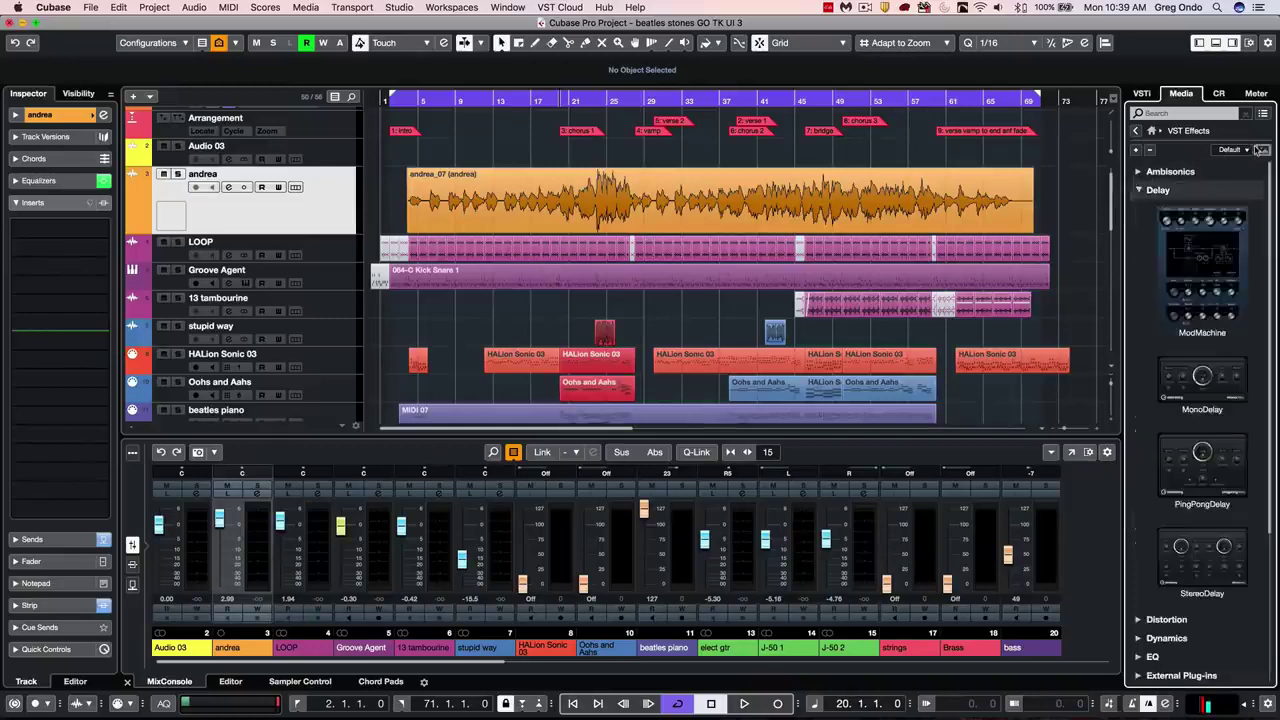
click(1259, 149)
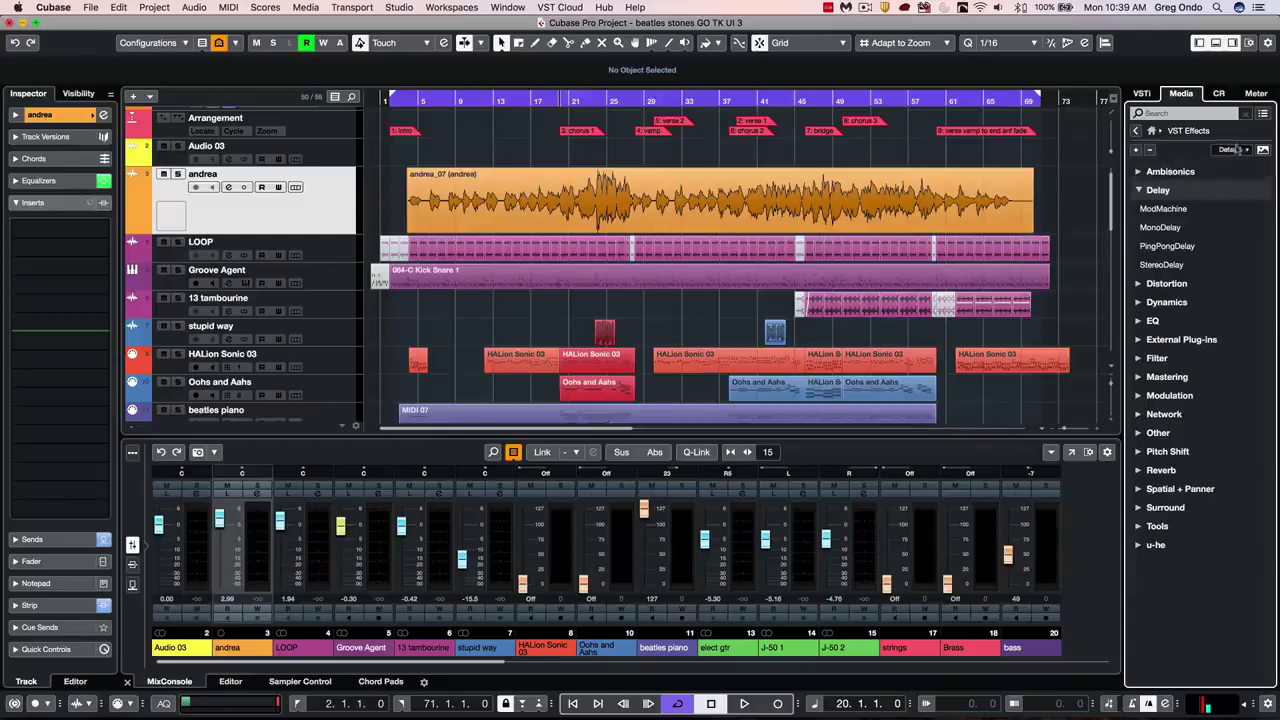
Step: Open the Plug-in Manager from the collections menu and close it again
click(1238, 149)
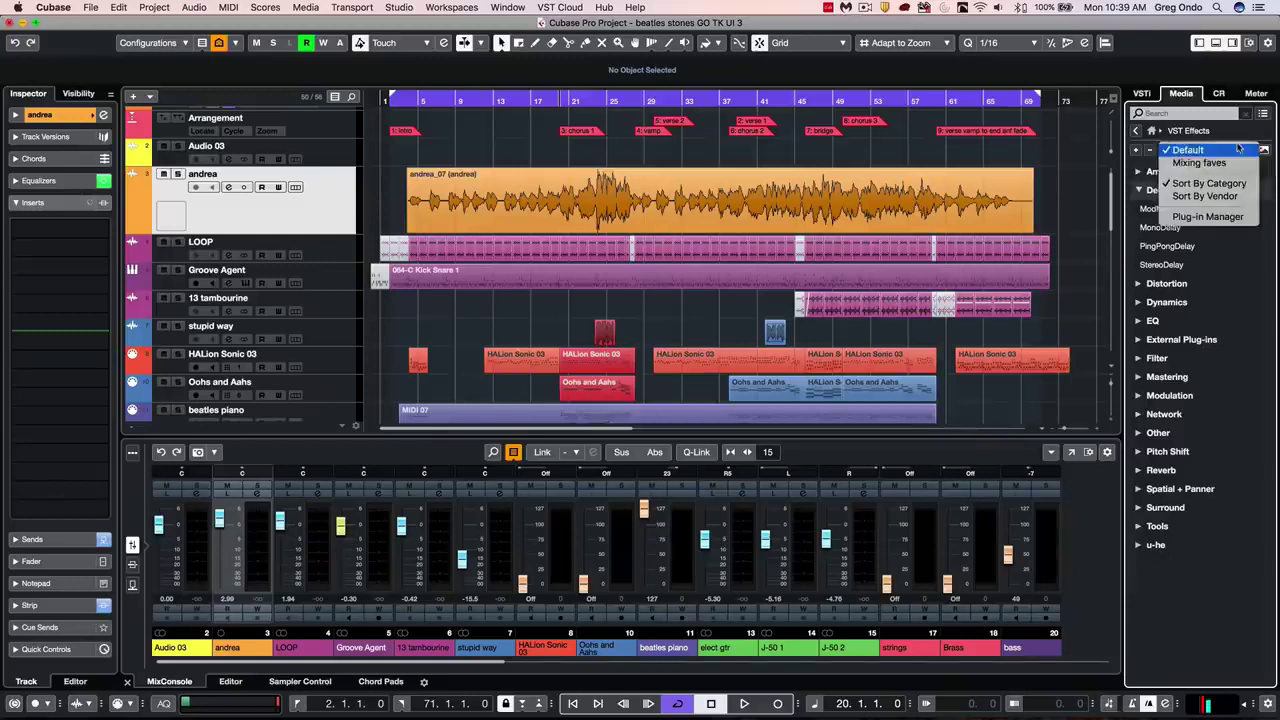
click(1209, 216)
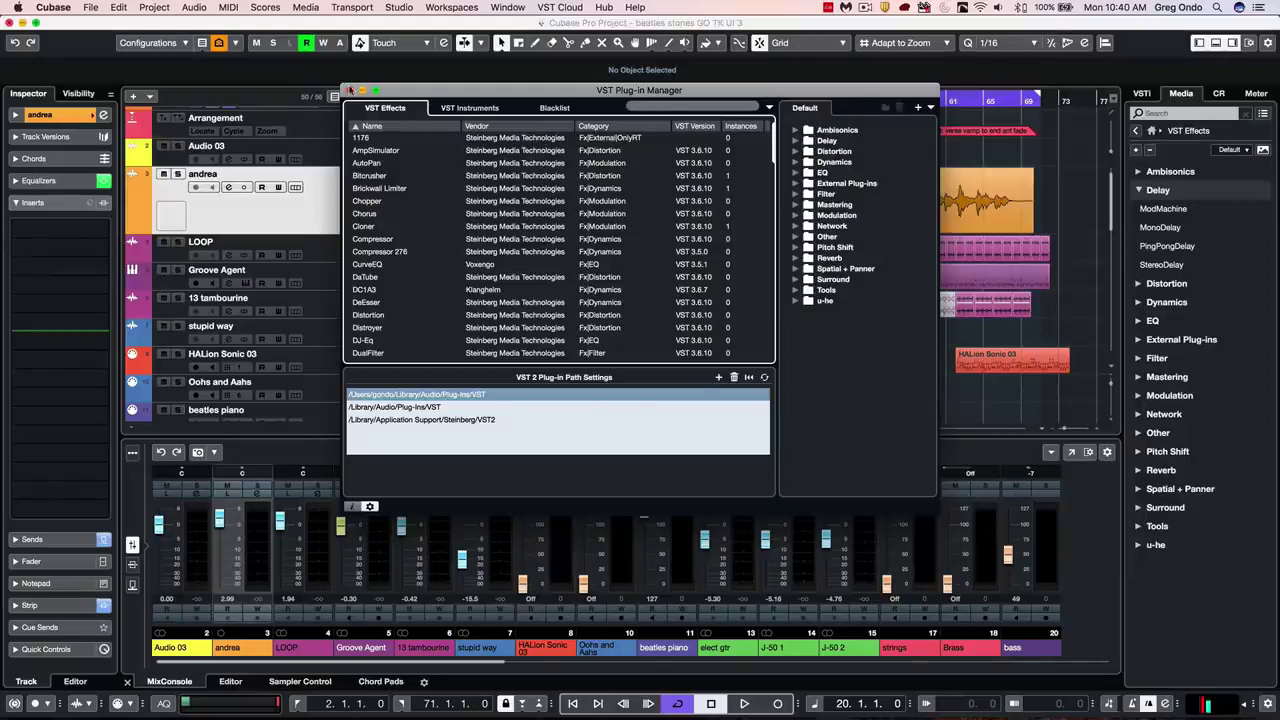
click(348, 91)
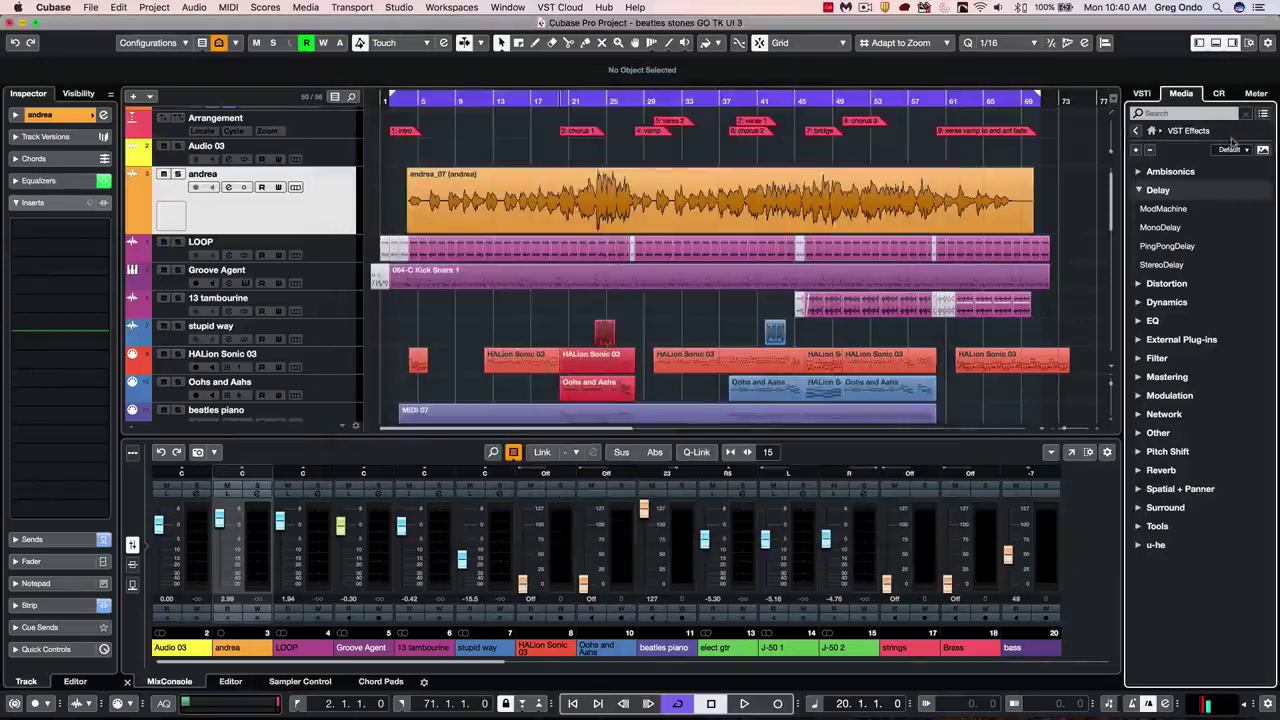
Step: Switch to the Mixing faves collection and open the REVelation reverb presets in Verbs
click(1238, 149)
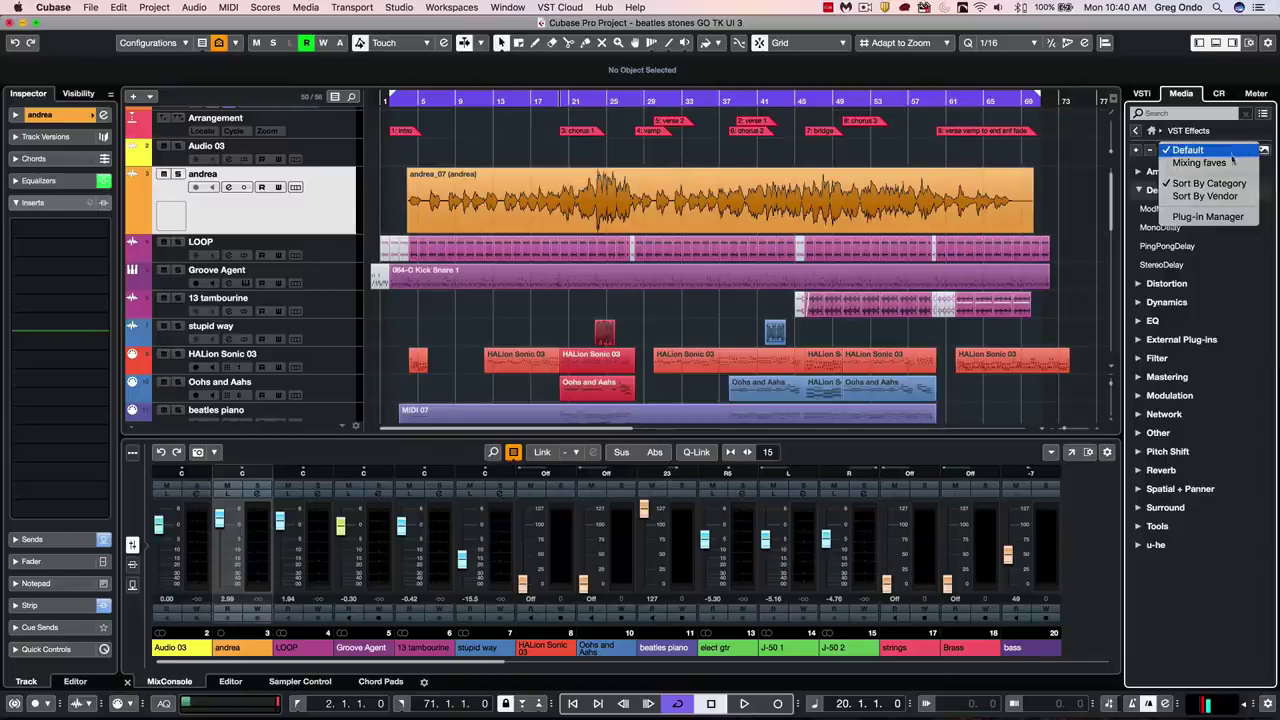
click(1231, 163)
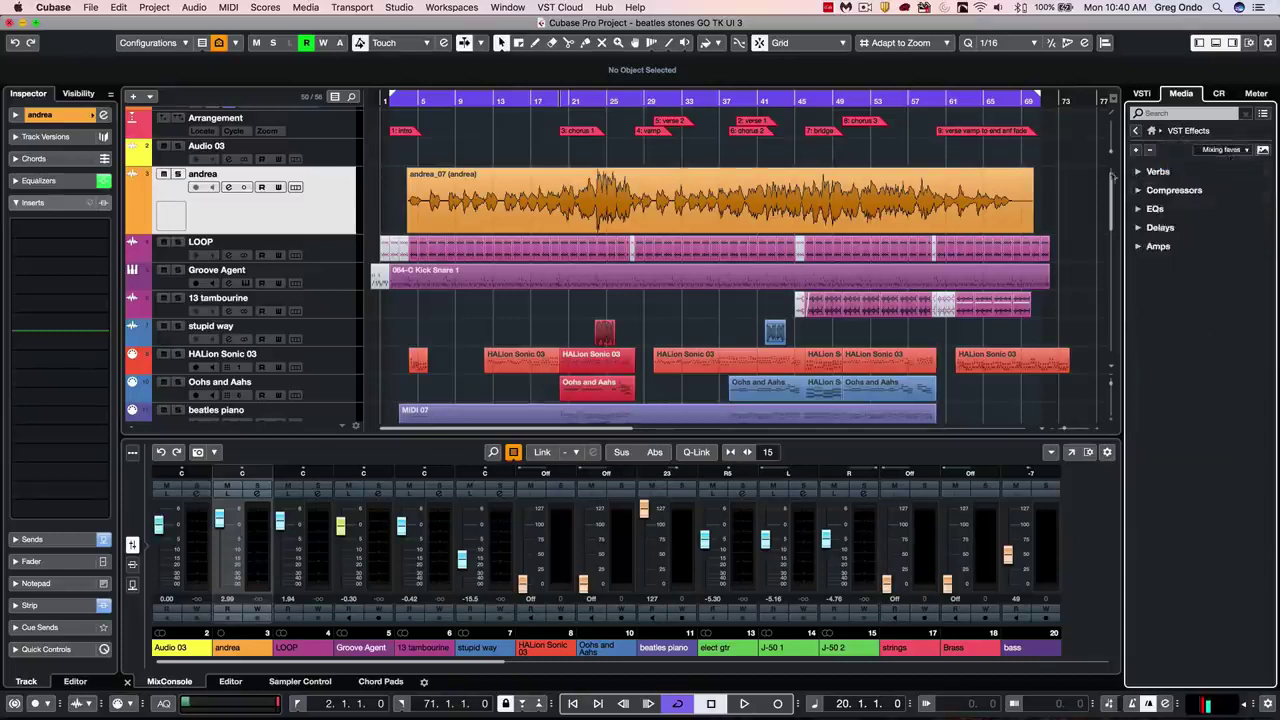
click(1134, 172)
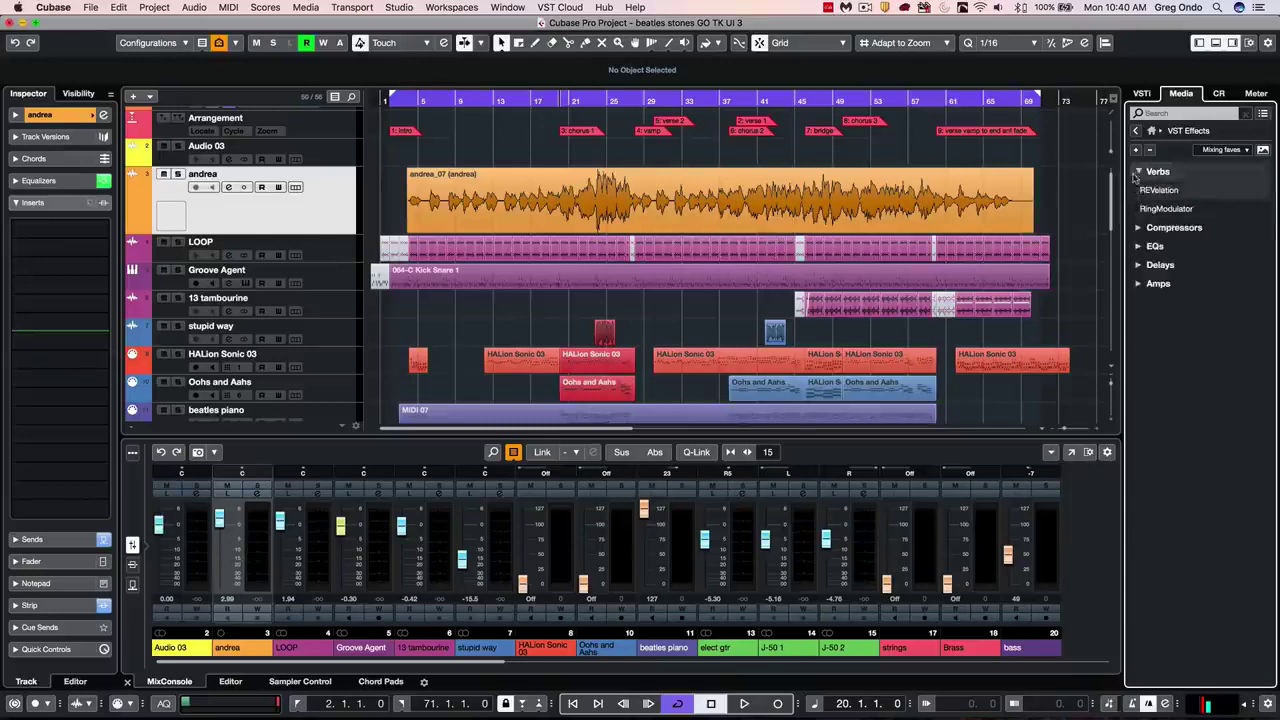
click(1135, 173)
click(1134, 172)
double_click(1163, 189)
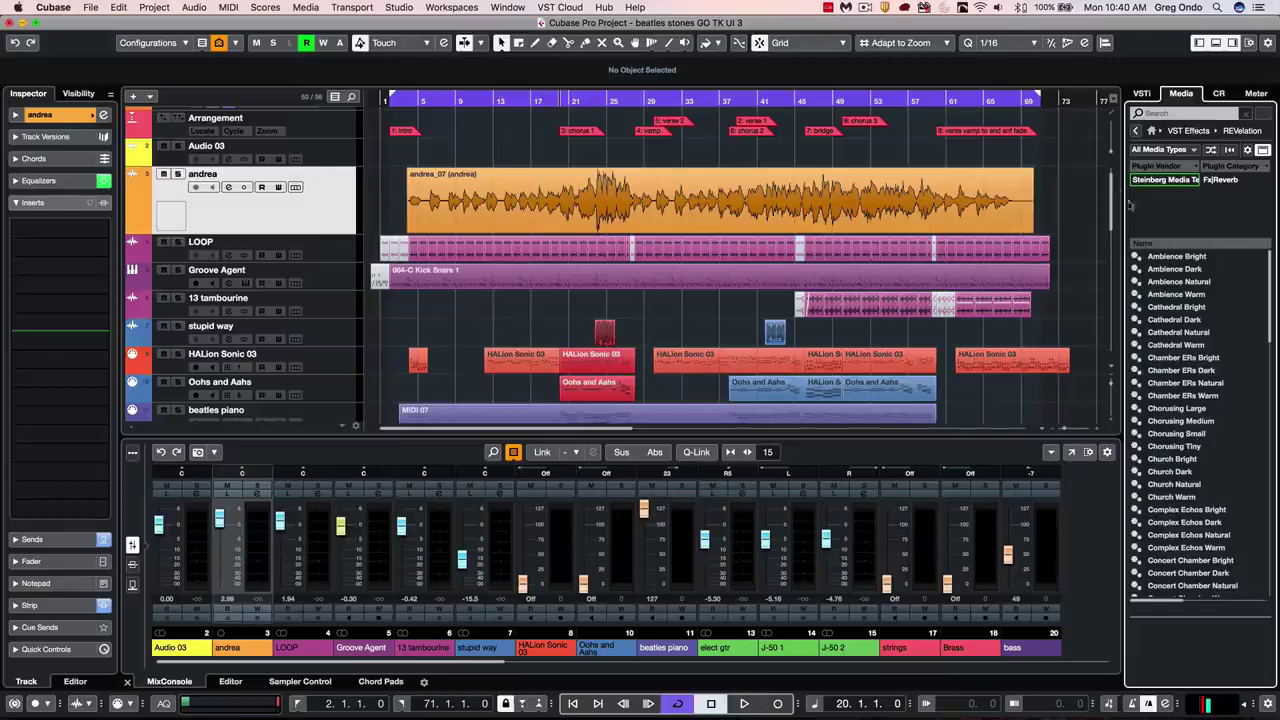
Step: Go back to the media home tiles and open the VST Instruments list
click(1136, 131)
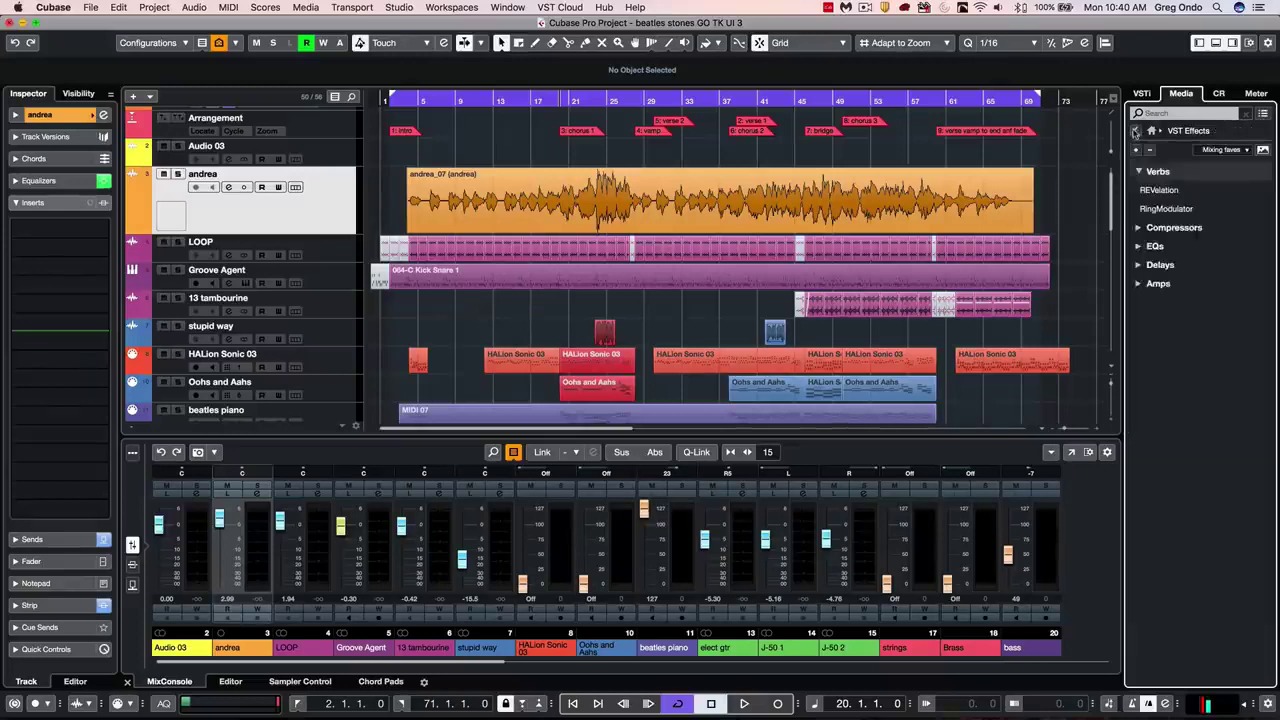
click(1135, 131)
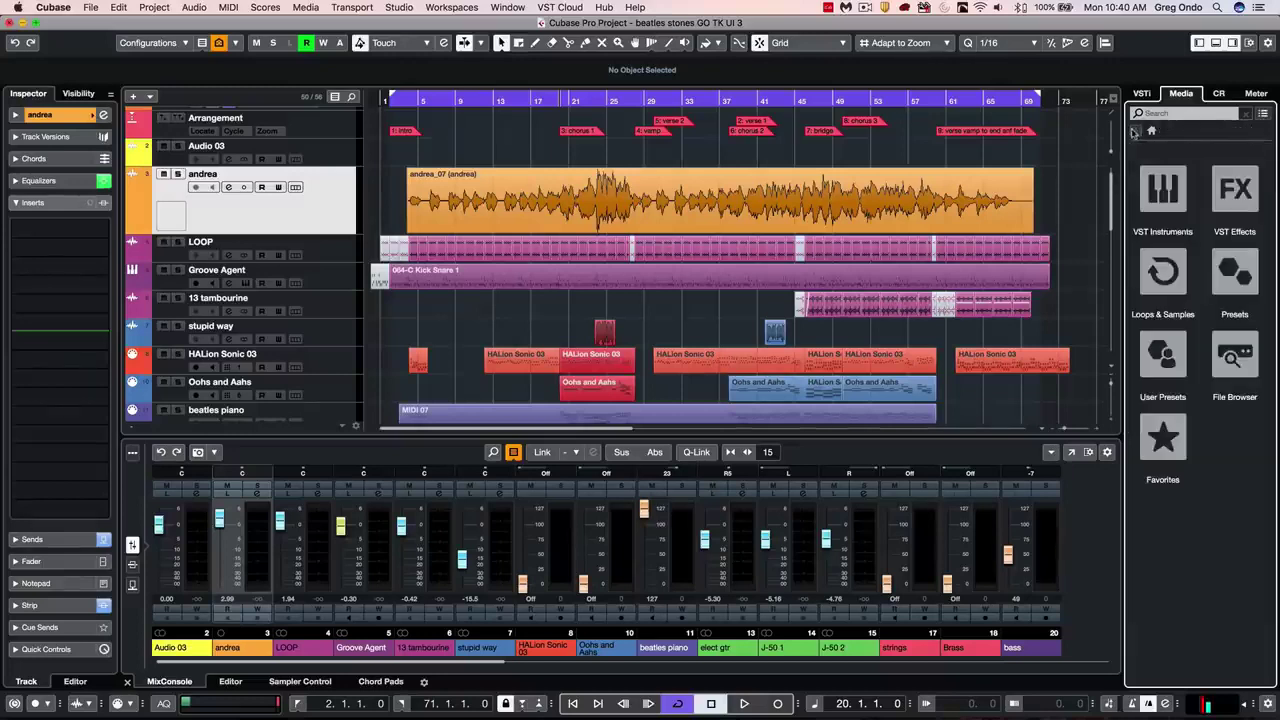
click(1223, 199)
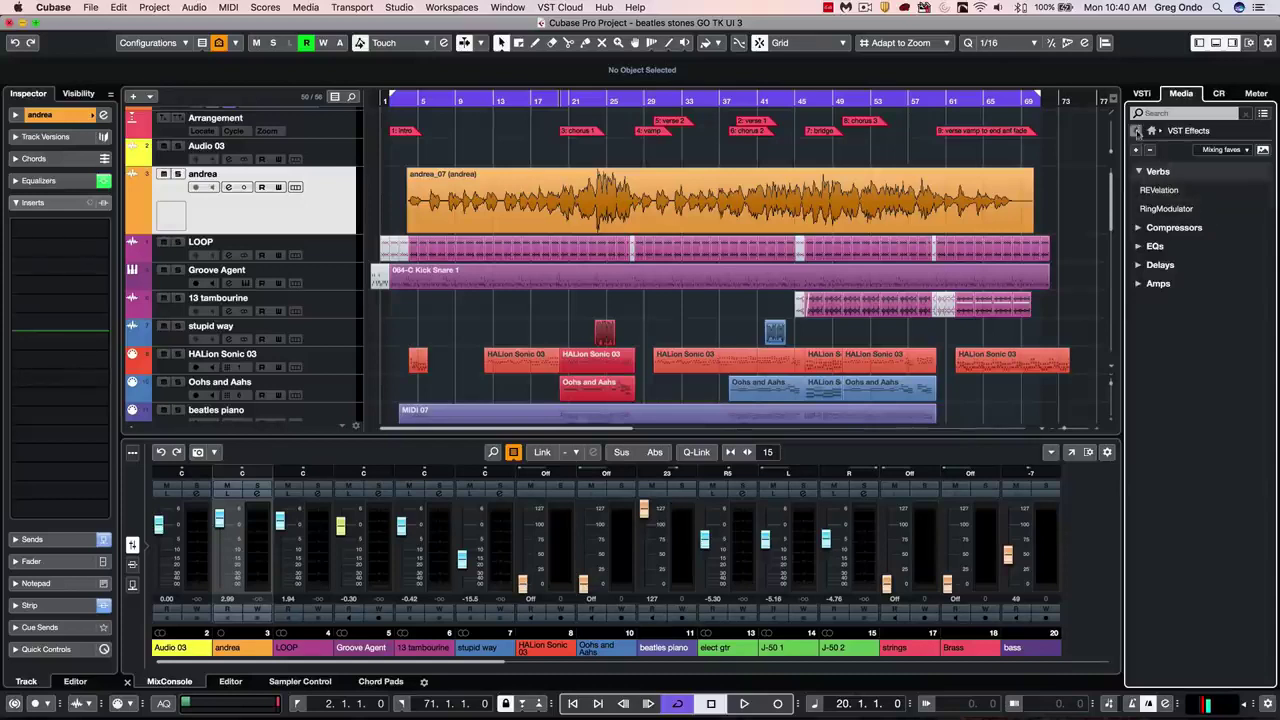
click(1136, 131)
click(1163, 188)
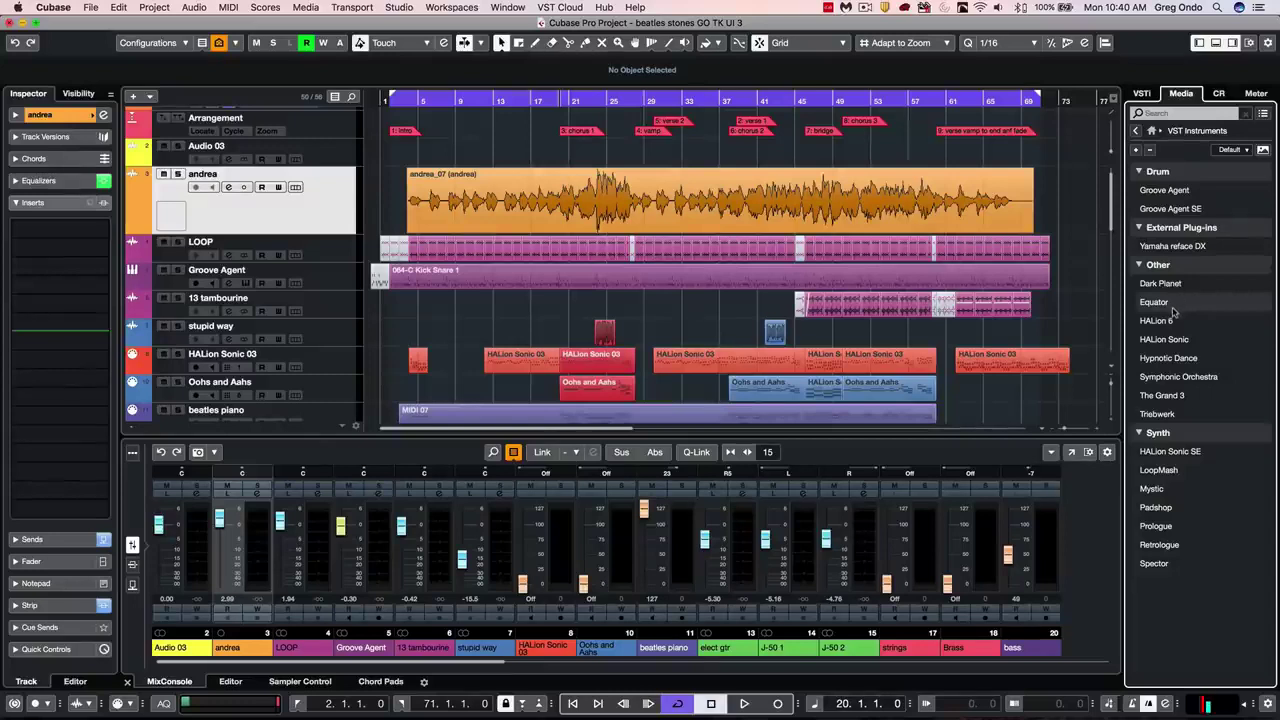
Step: Add a LoopMash instrument track from the Media tab, then select the andrea track
drag(1159, 470, 344, 268)
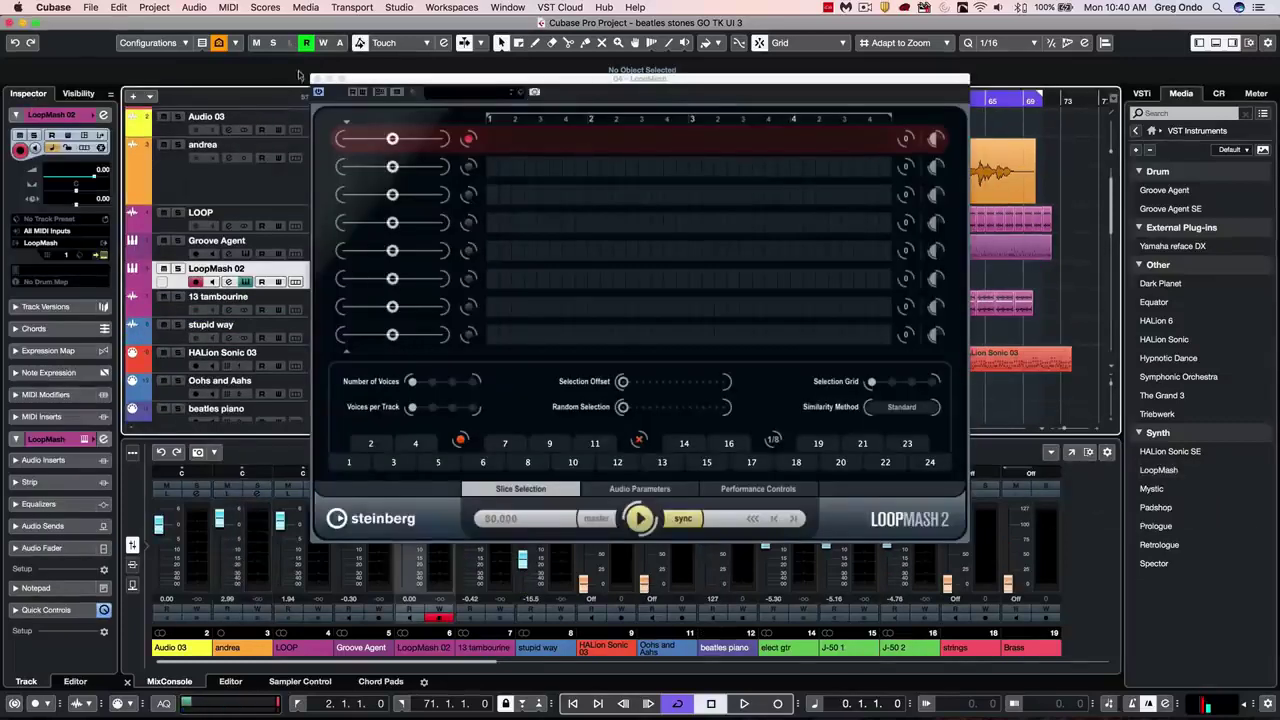
click(316, 78)
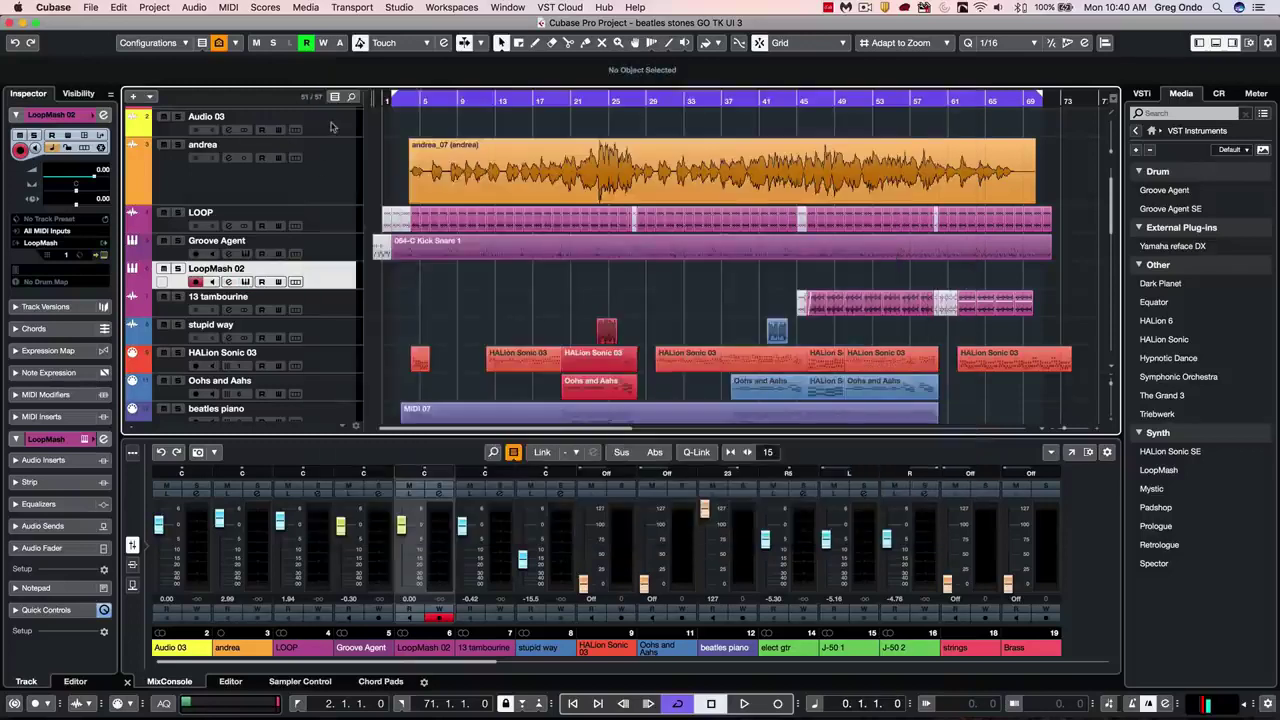
click(322, 183)
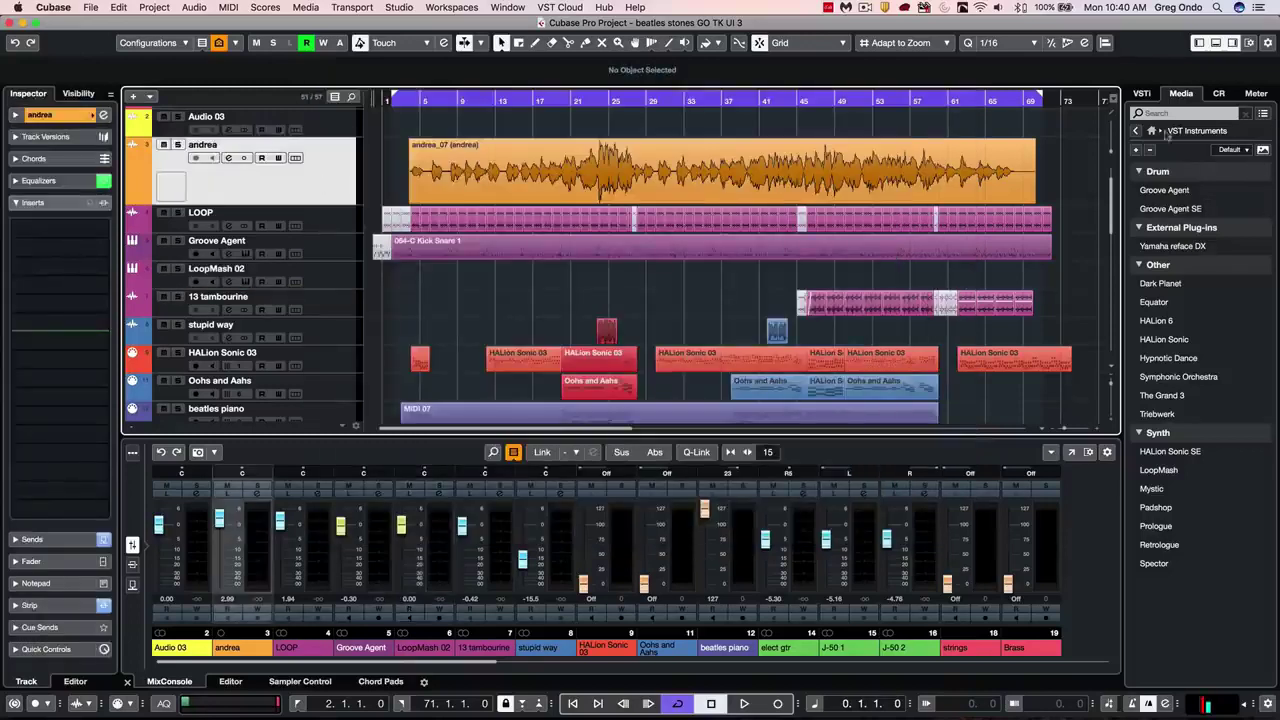
Step: Insert Frequency and RingModulator on andrea, then add a ModMachine FX track
click(1150, 131)
click(1230, 205)
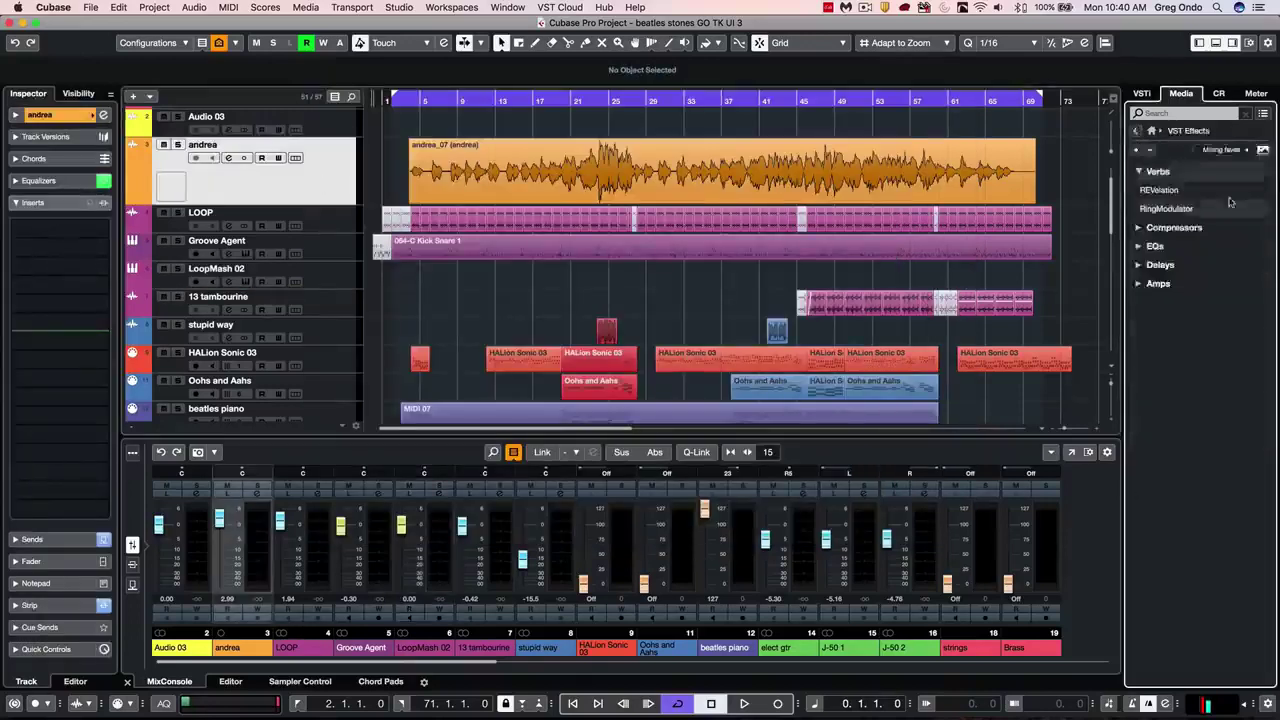
click(1137, 247)
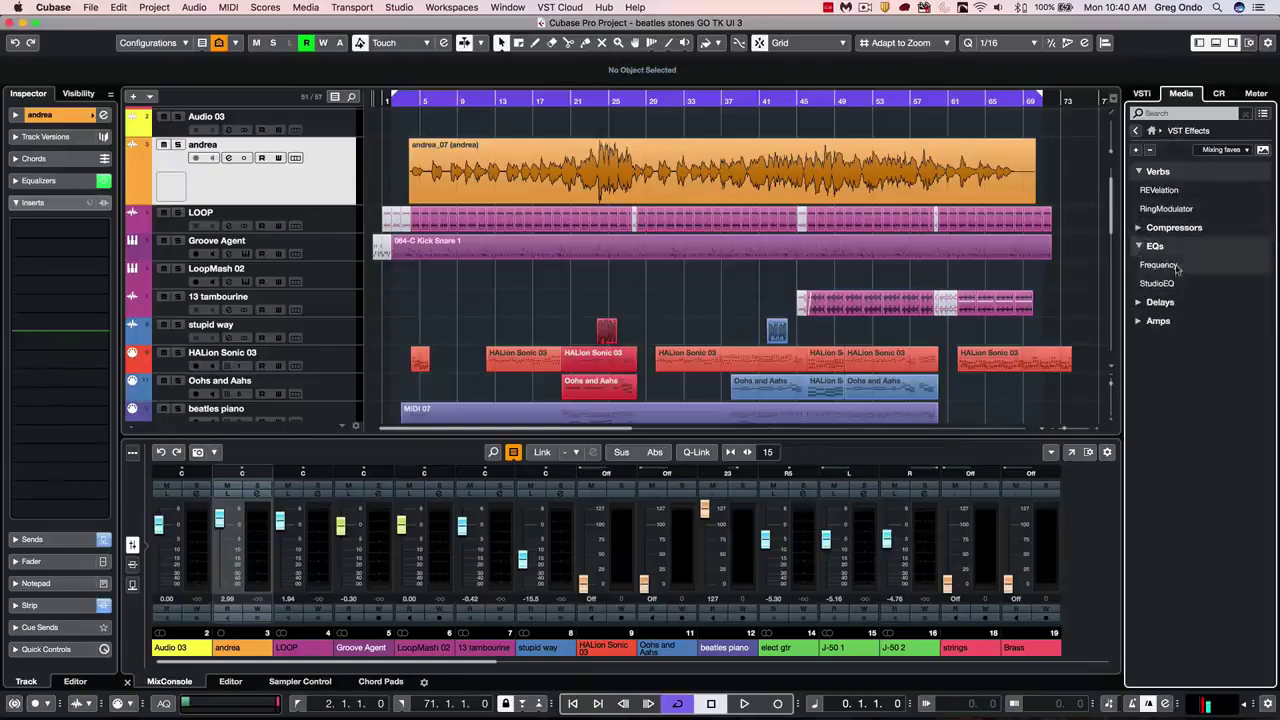
drag(1160, 265, 313, 186)
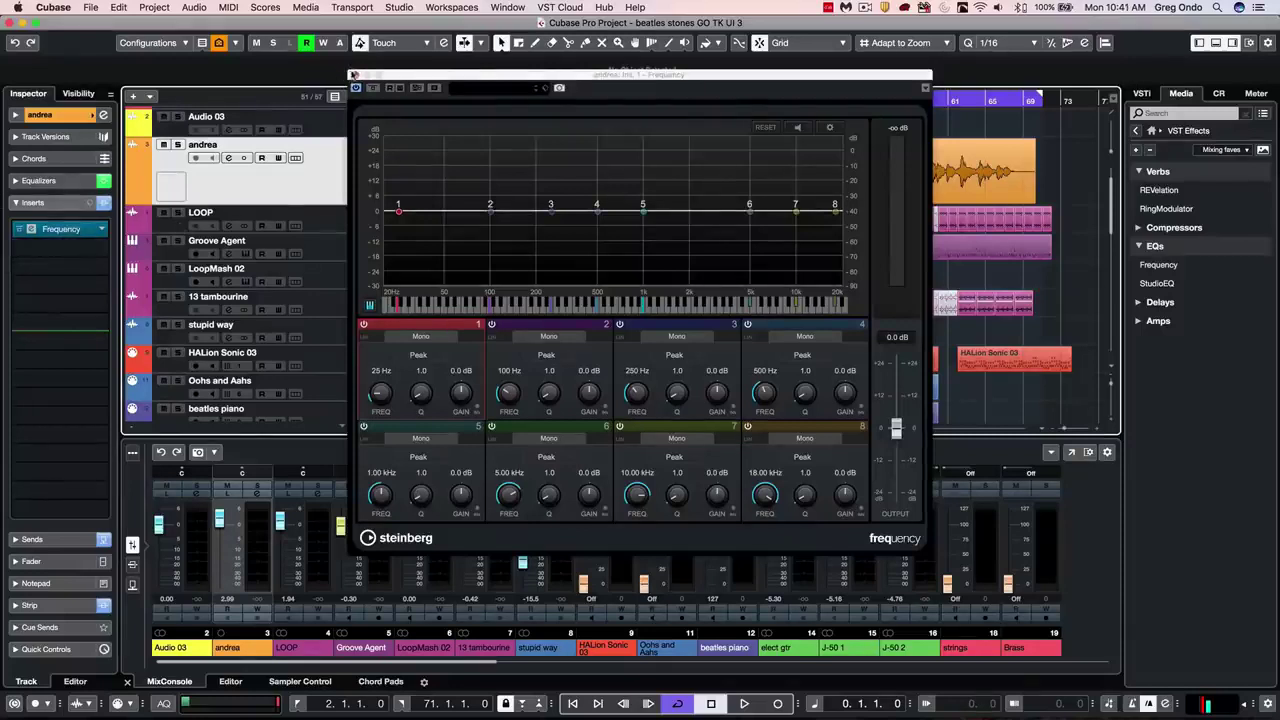
click(351, 74)
drag(1165, 208, 63, 357)
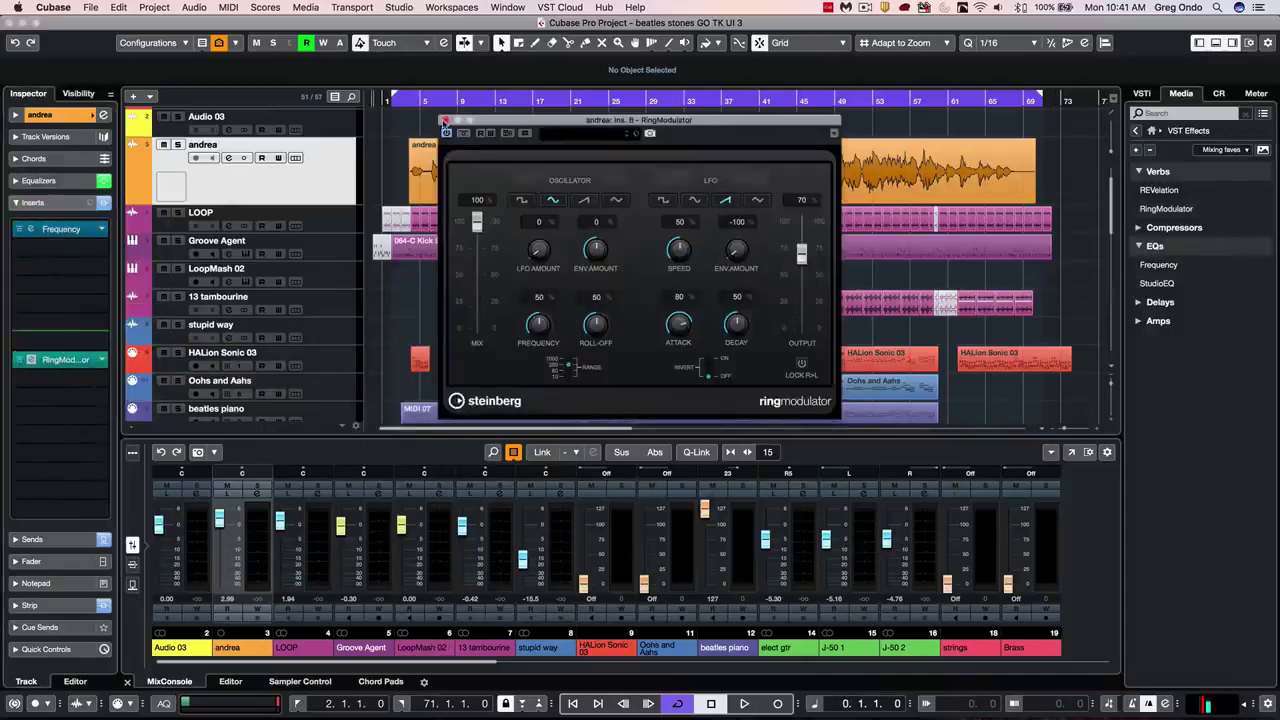
click(445, 120)
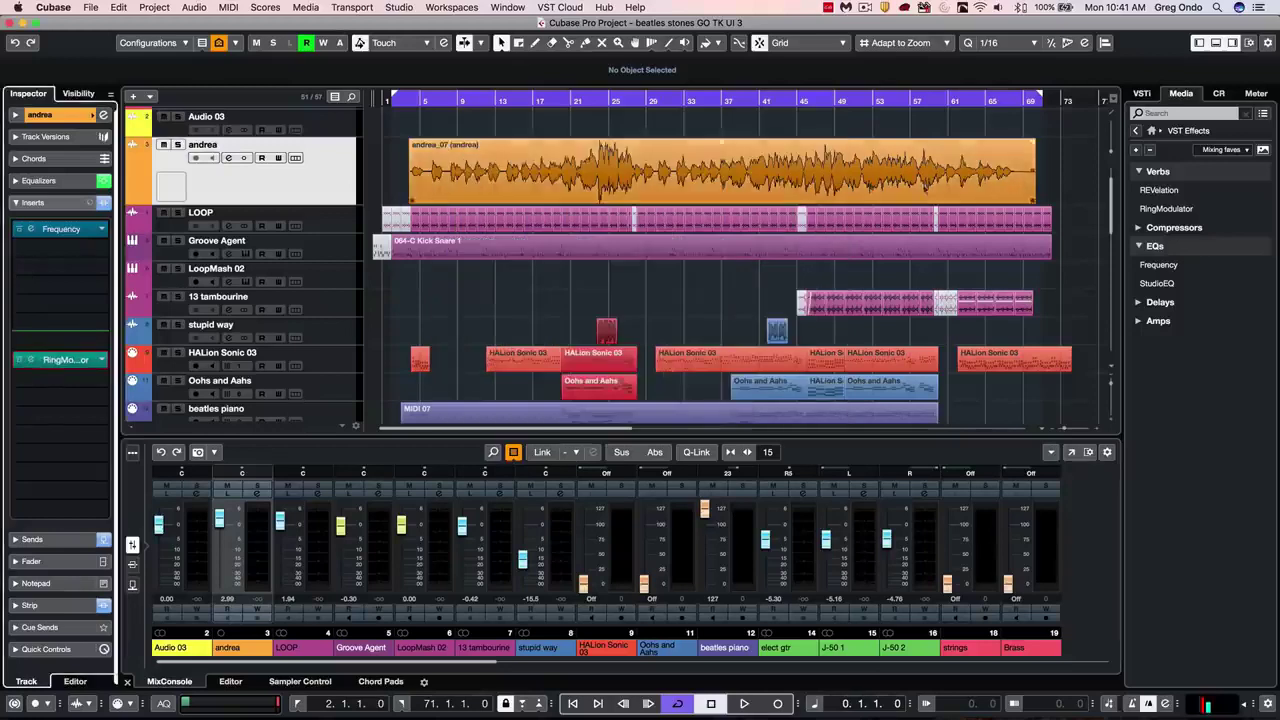
click(1138, 302)
mouse_move(1160, 321)
mouse_down()
mouse_move(1163, 333)
mouse_move(723, 286)
mouse_move(250, 295)
mouse_move(225, 235)
mouse_move(256, 246)
mouse_up()
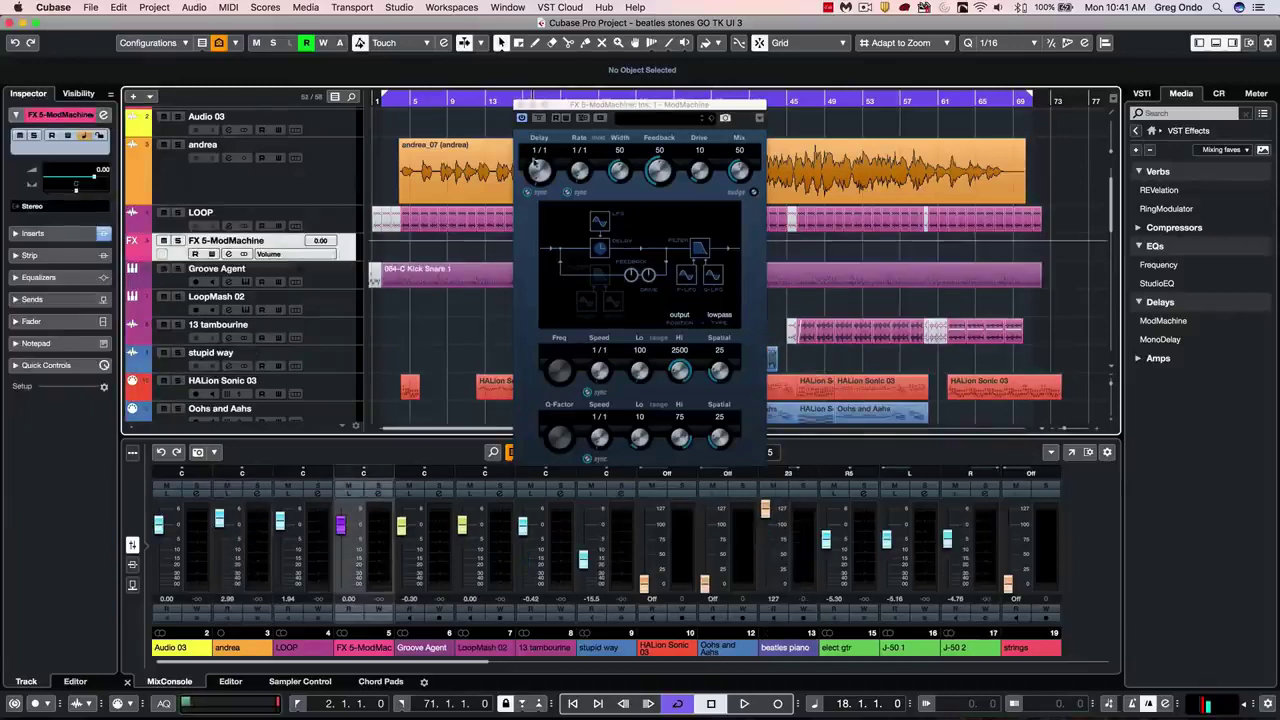
Step: Close ModMachine, show the effects as picture thumbnails, and collapse all folders
click(518, 105)
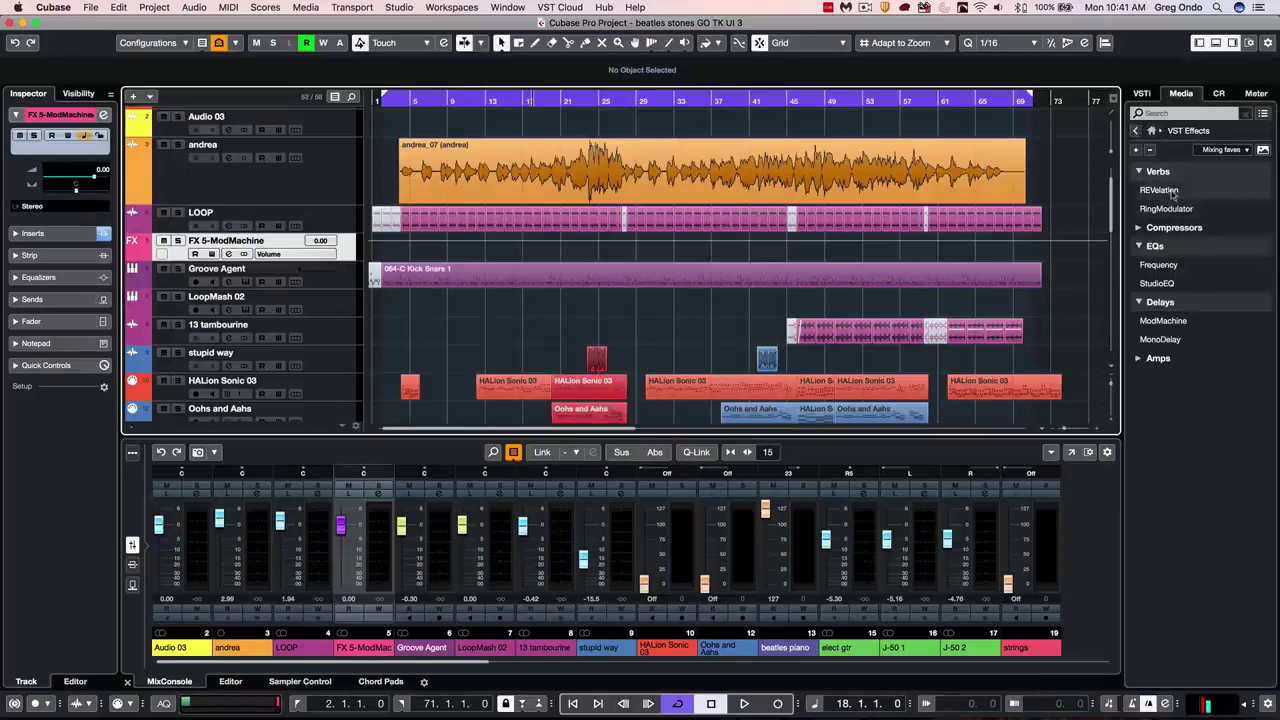
click(1263, 149)
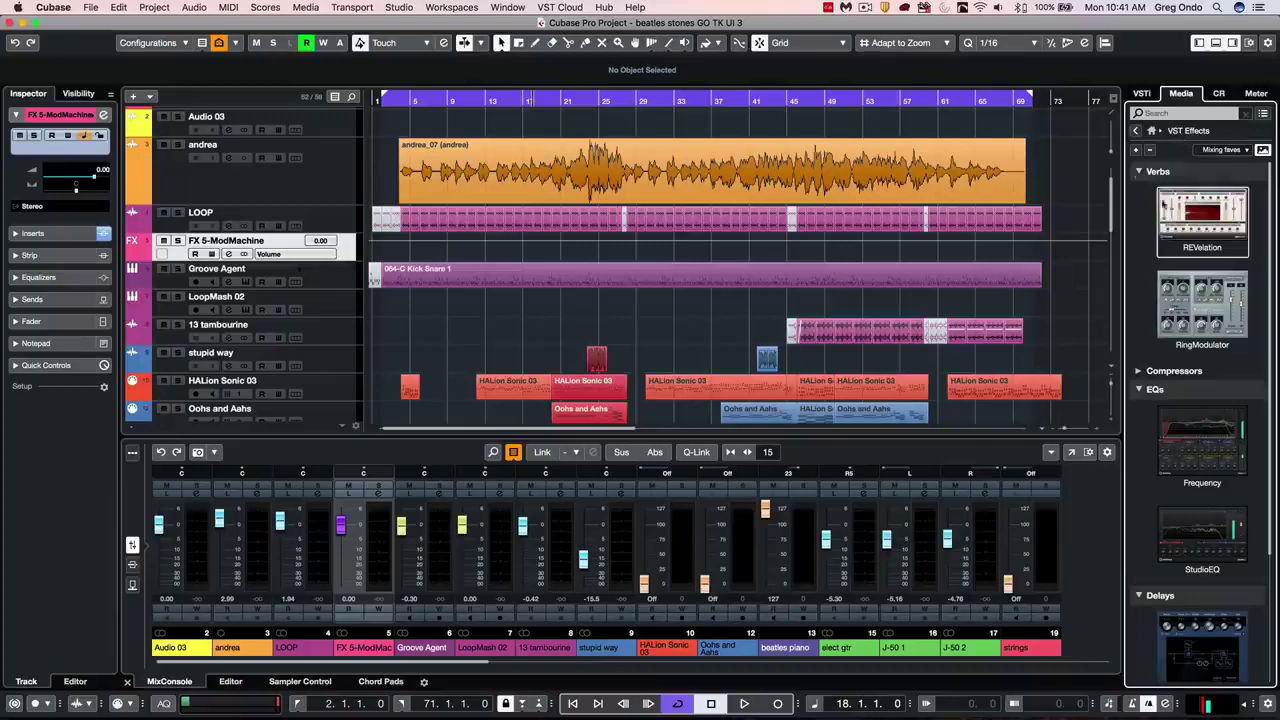
click(1137, 169)
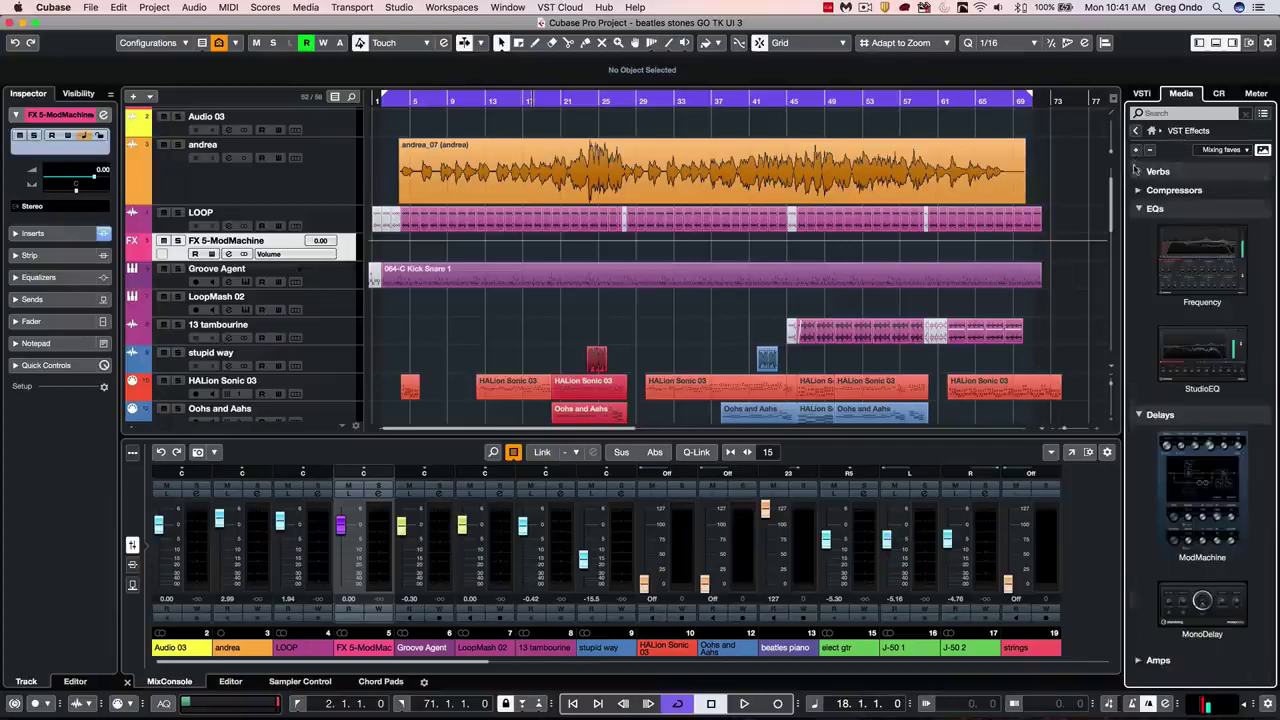
click(1149, 150)
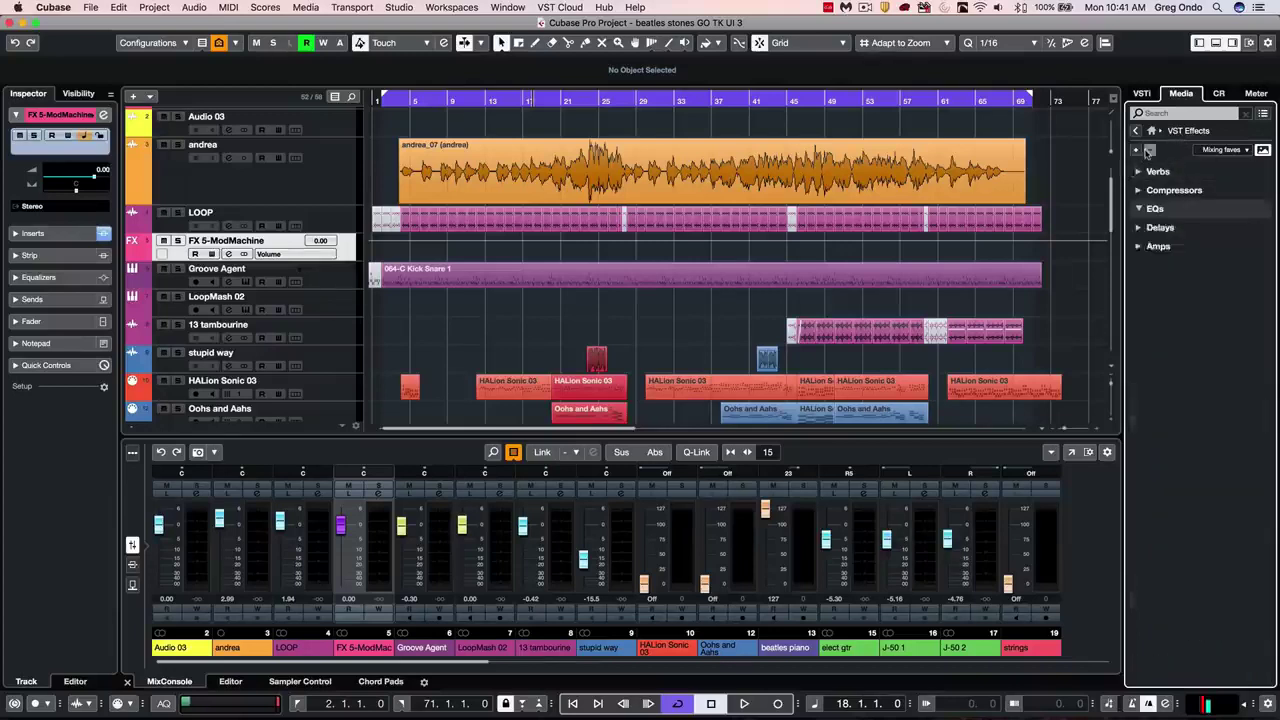
Step: Switch from the Mixing faves collection to Default and expand the Other category
click(1215, 150)
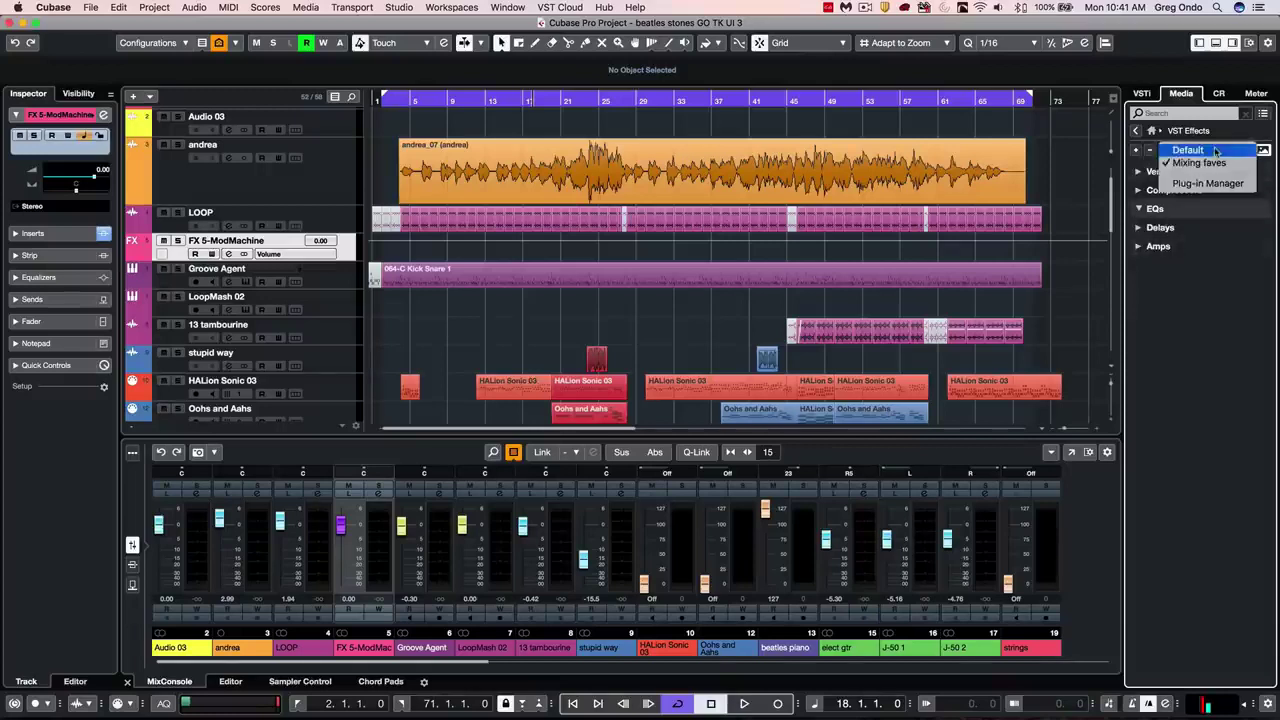
click(1213, 151)
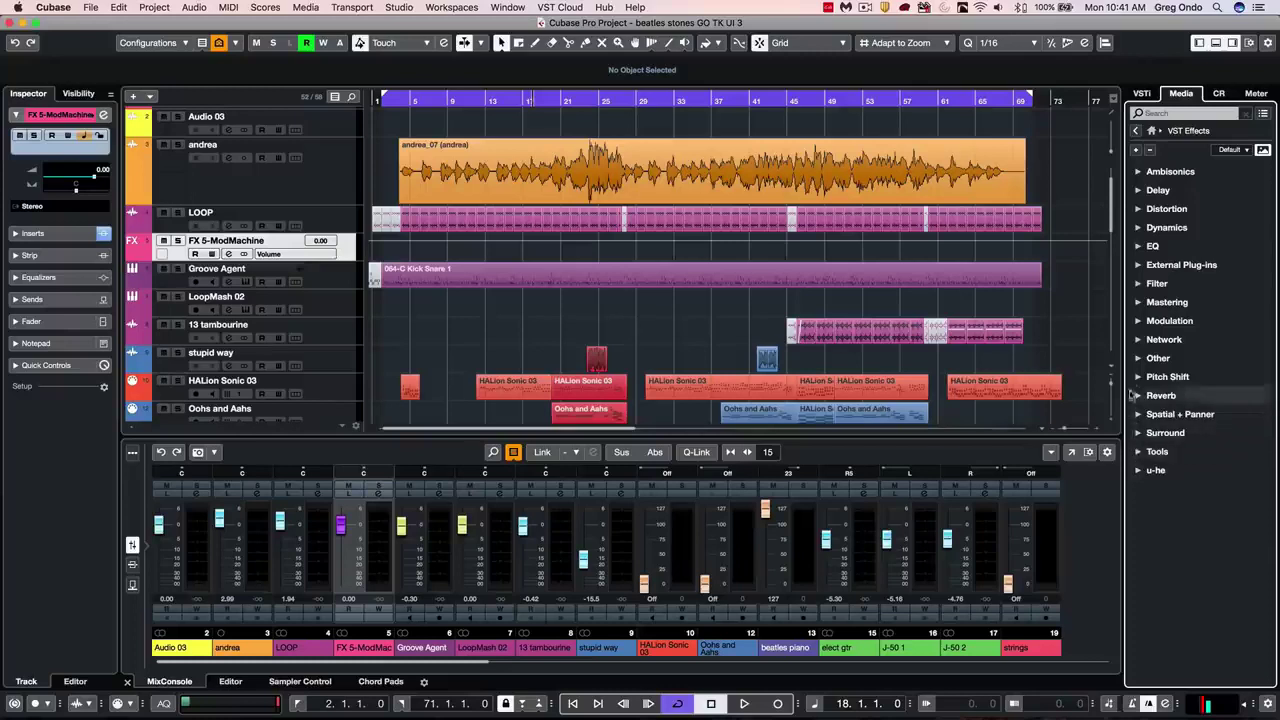
click(1140, 358)
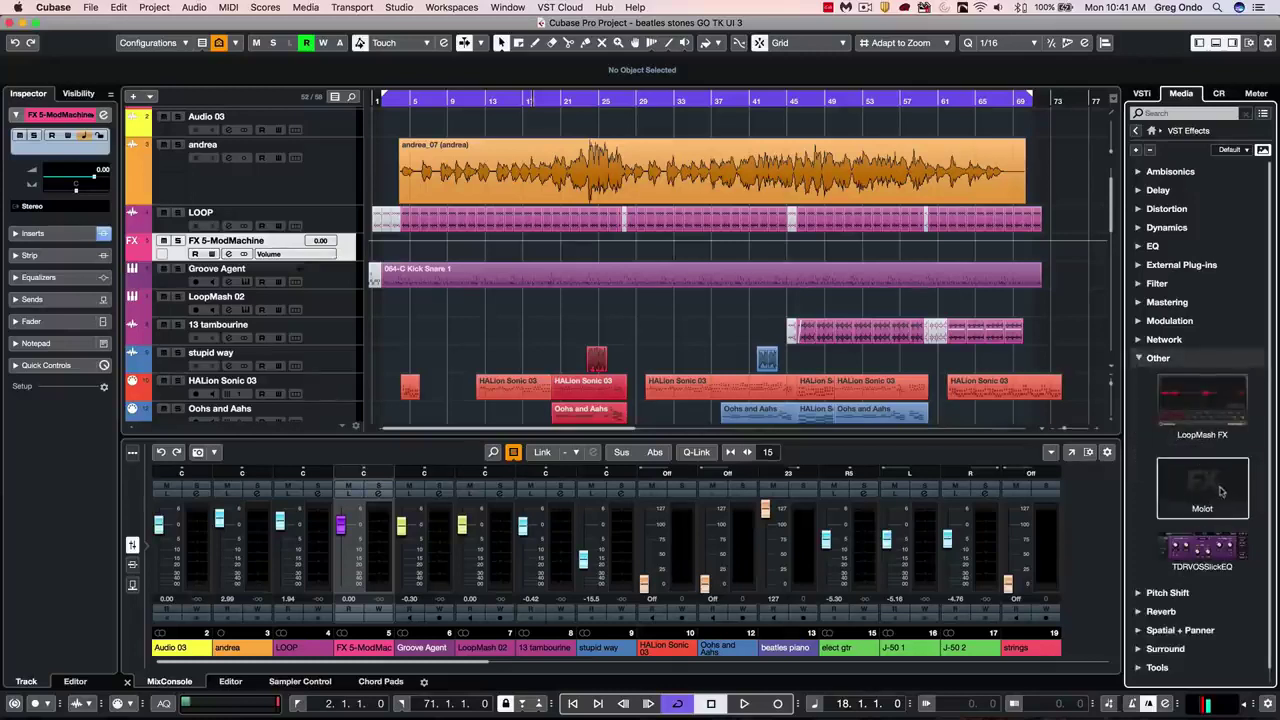
scroll(600, 300, down, 1)
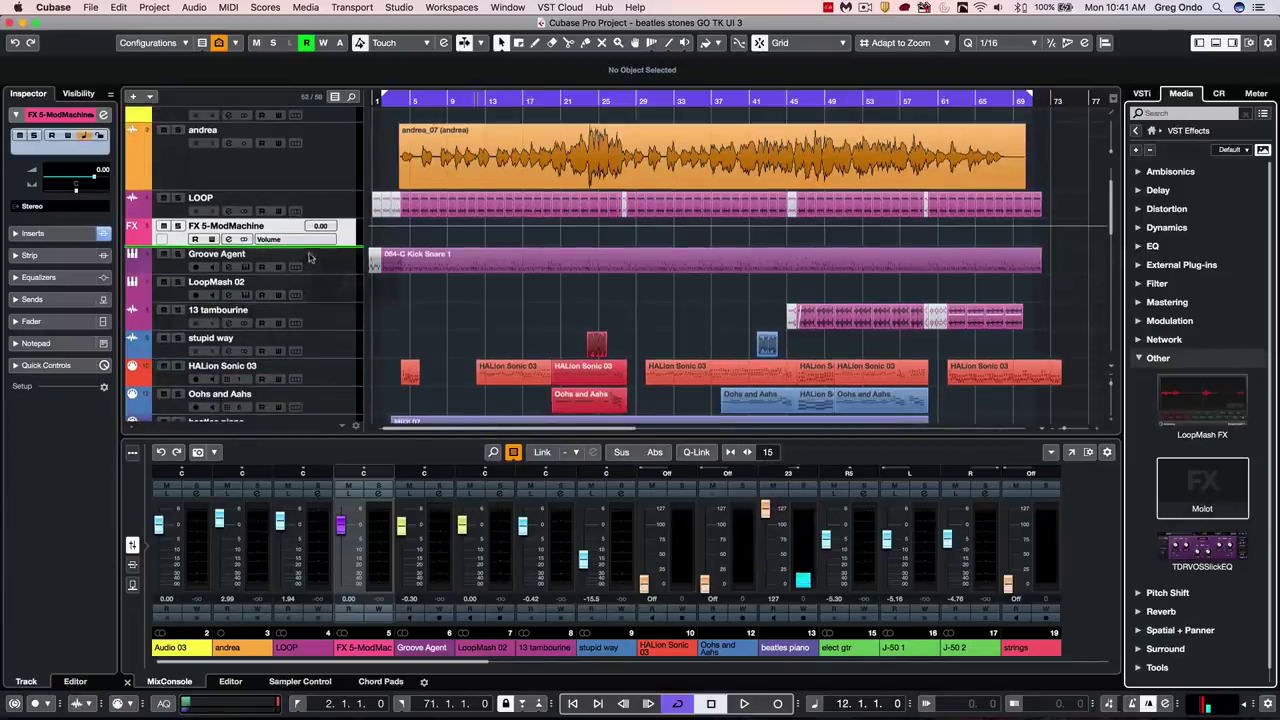
Step: Create an FX 6-Molot track and add Molot's interface as its Media Rack picture
drag(309, 257, 309, 257)
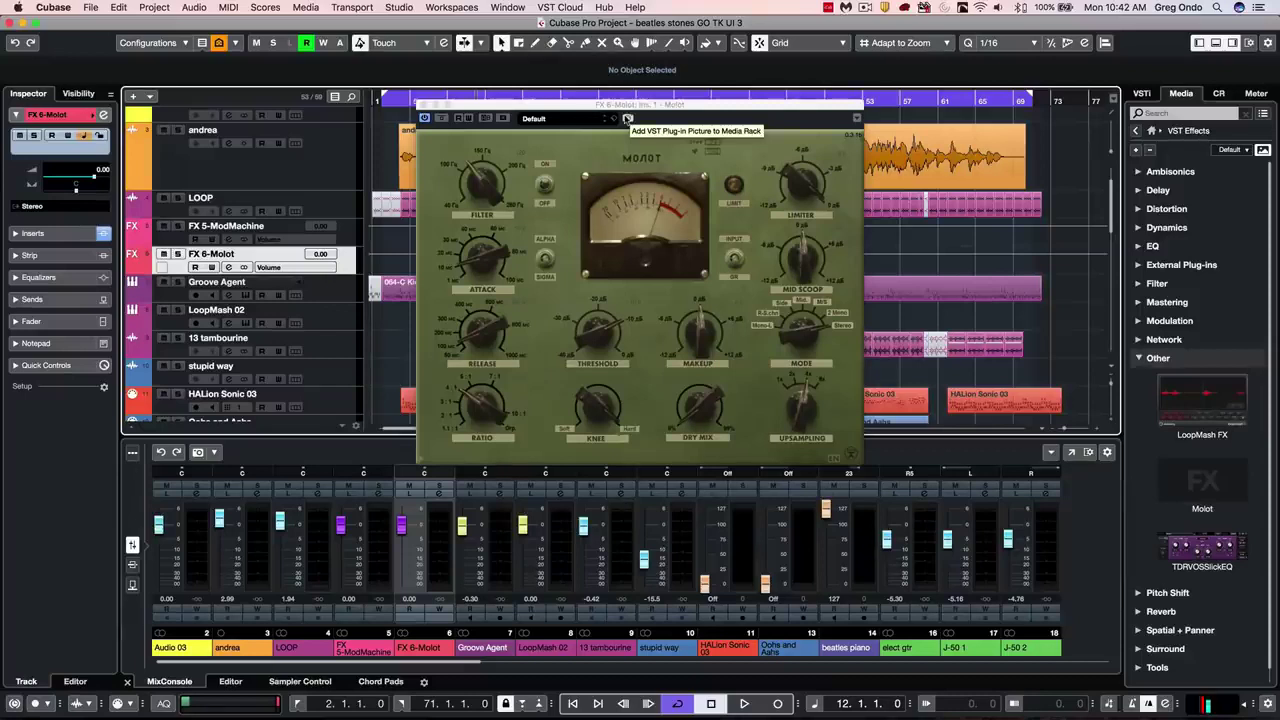
click(628, 118)
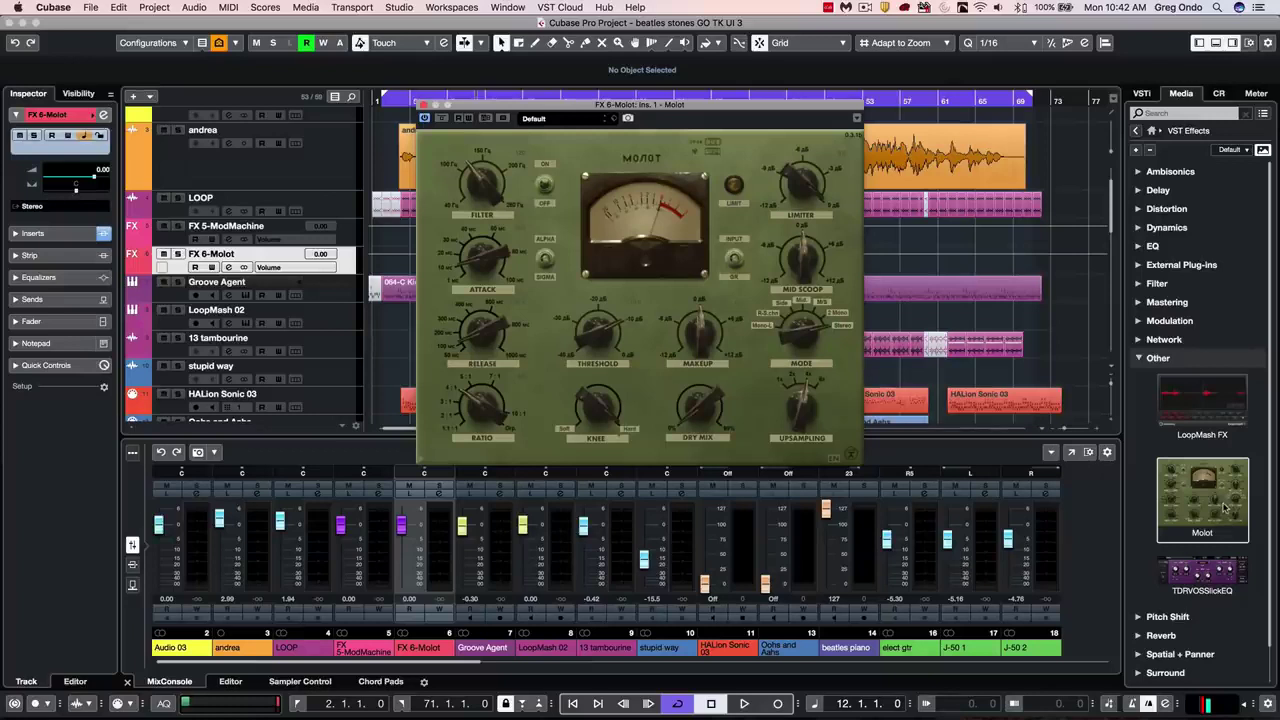
click(421, 104)
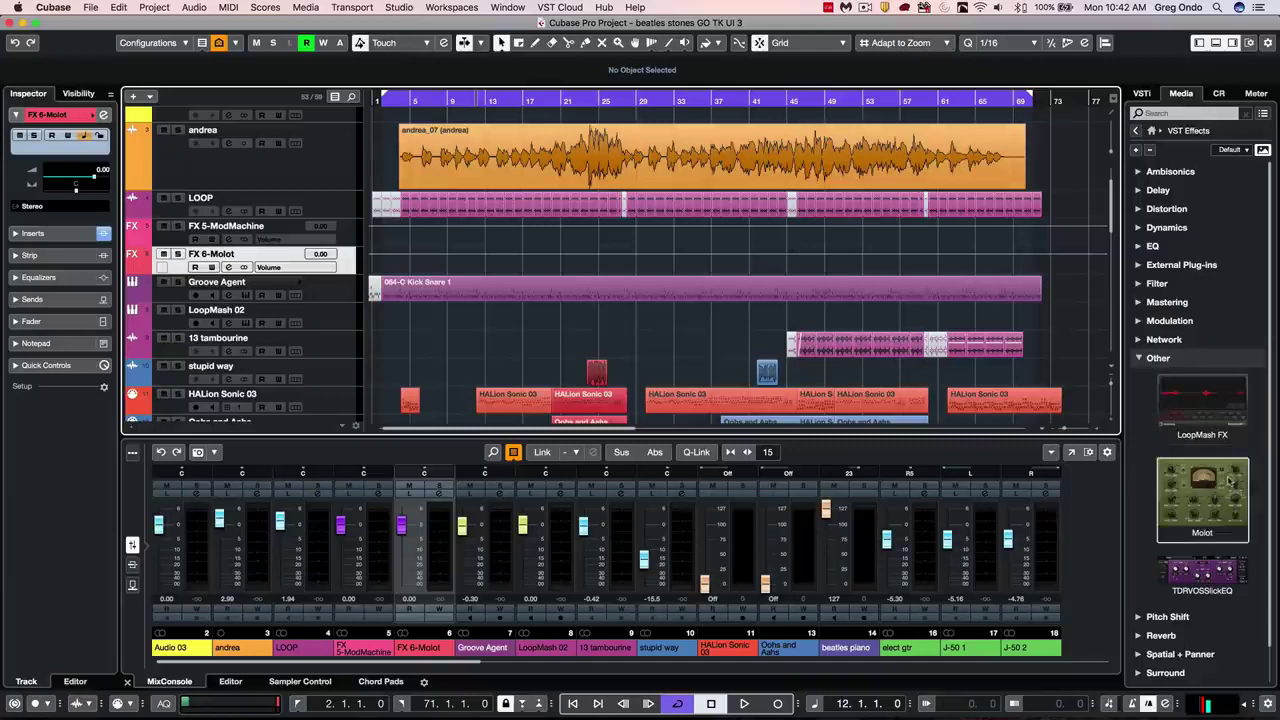